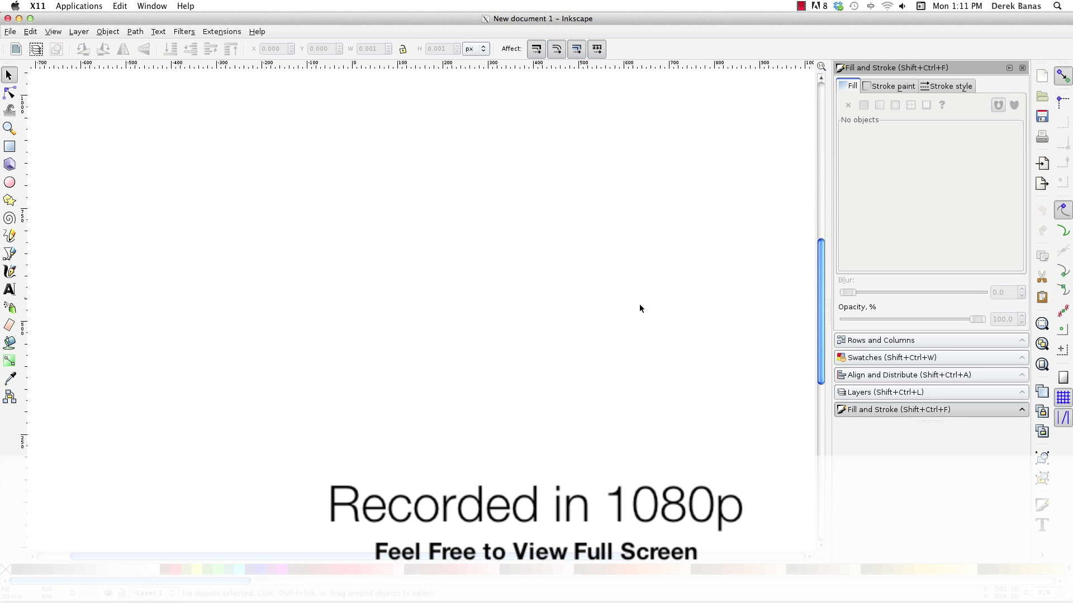
Draw a rectangle about 457 by 405 px near the middle of the canvas and show the layer list.
{"action": "key", "text": "r"}
{"action": "left_click_drag", "start_coordinate": [446, 203], "coordinate": [653, 387]}
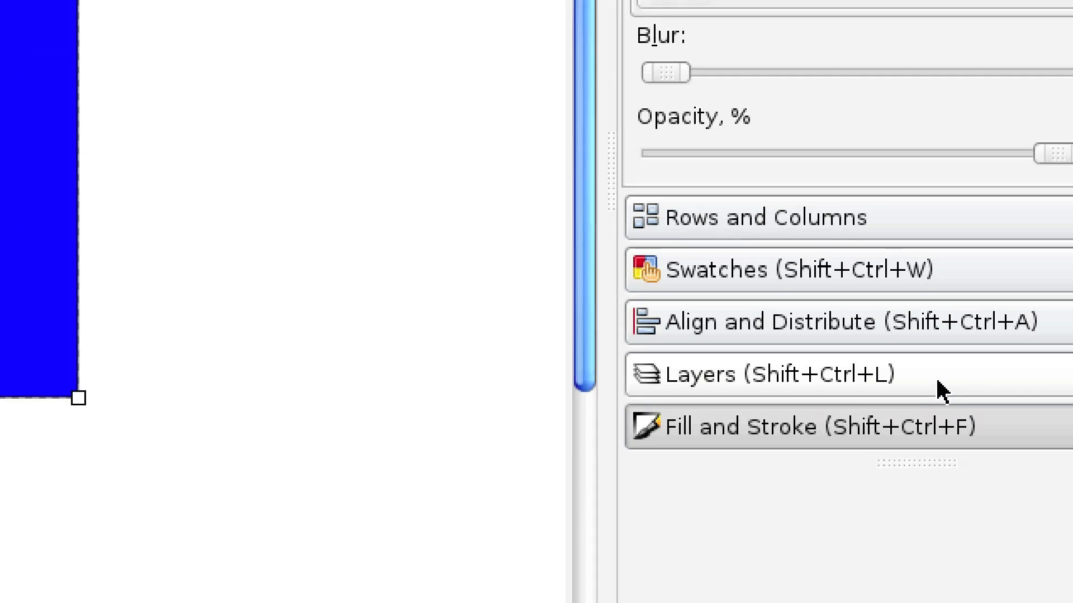
{"action": "left_click", "coordinate": [822, 373]}
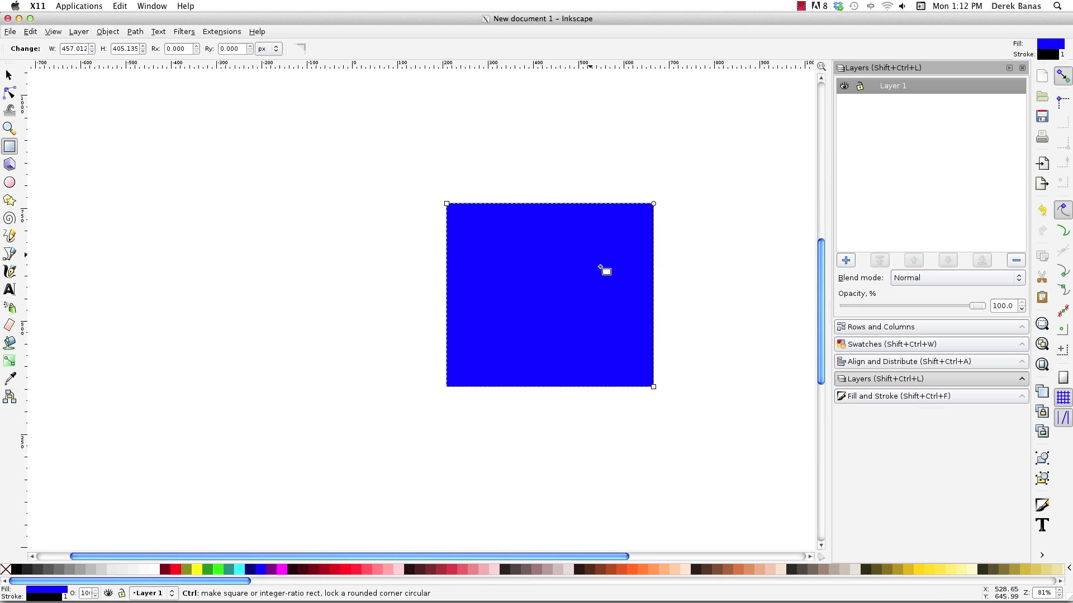
Deselect the rectangle and add a layer named "Layer 2" above the current layer.
{"action": "key", "text": "s"}
{"action": "left_click", "coordinate": [730, 281]}
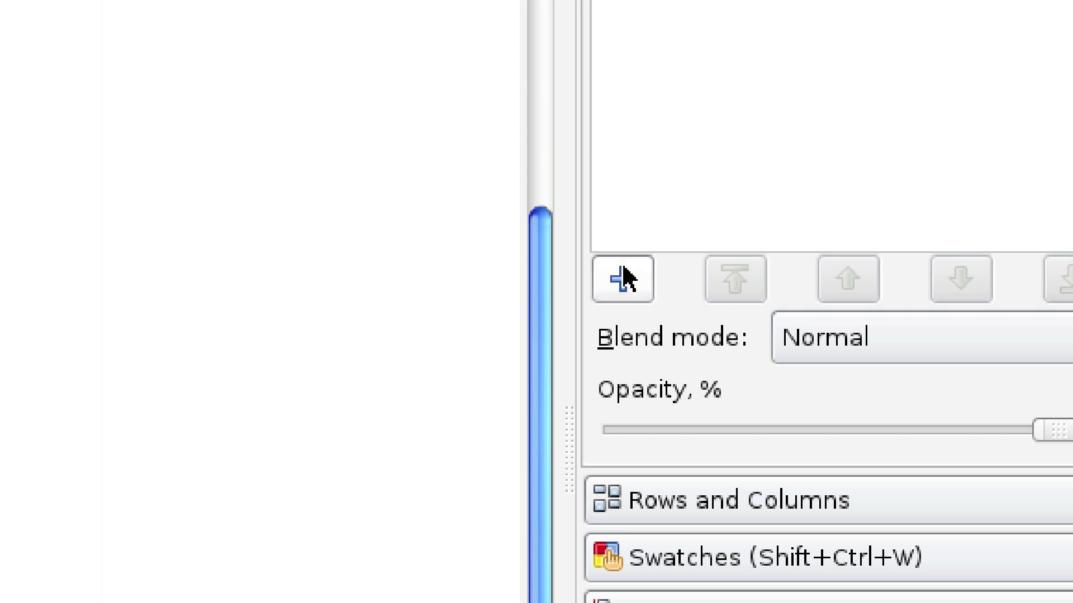
{"action": "left_click", "coordinate": [822, 262]}
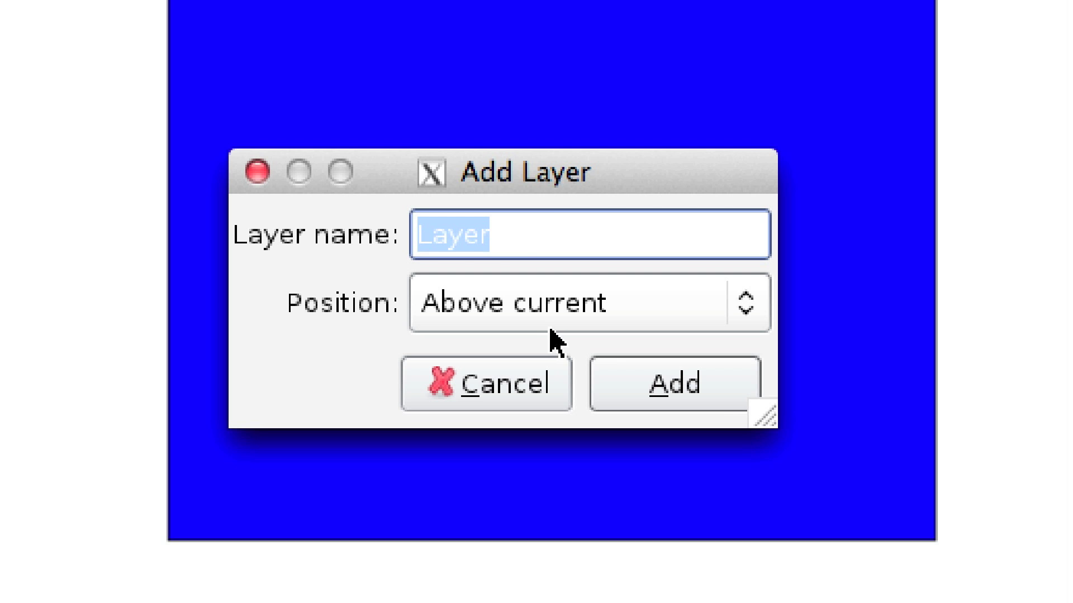
{"action": "left_click", "coordinate": [554, 233]}
{"action": "type", "text": "2"}
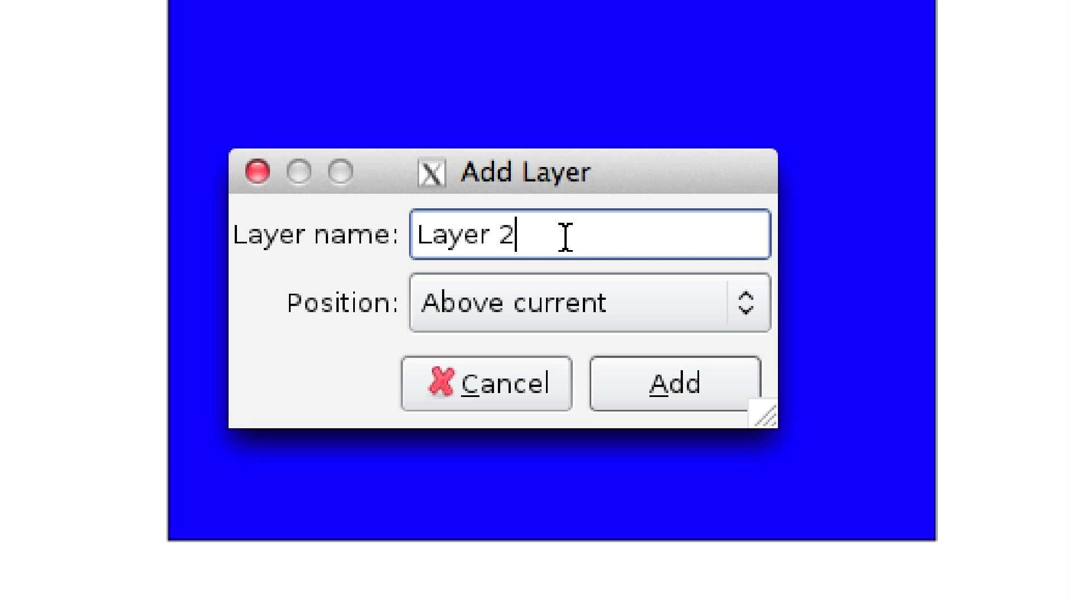
{"action": "left_click", "coordinate": [589, 305]}
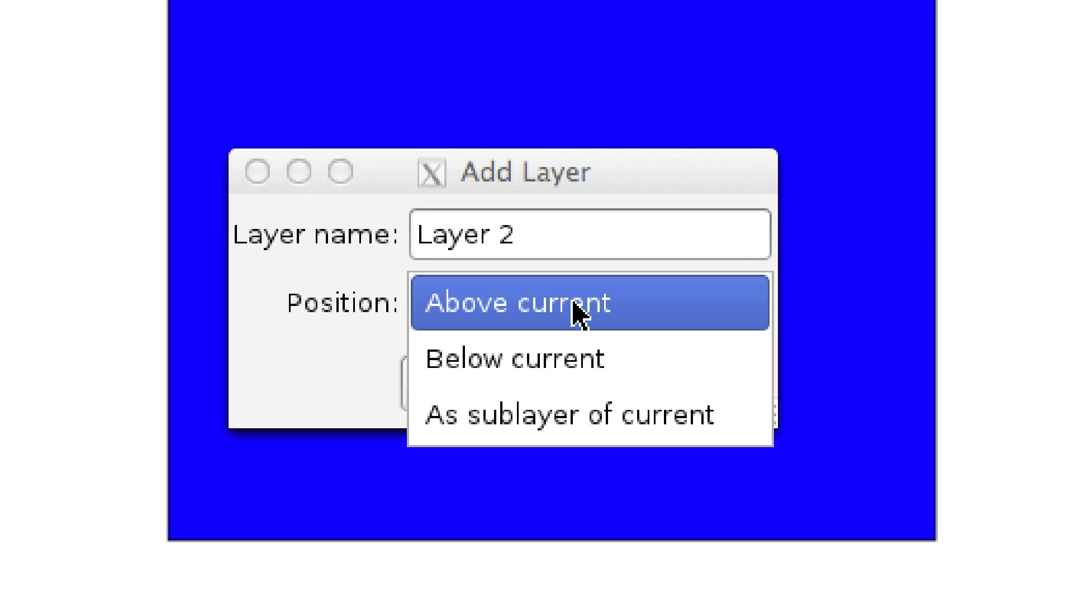
{"action": "left_click", "coordinate": [576, 307]}
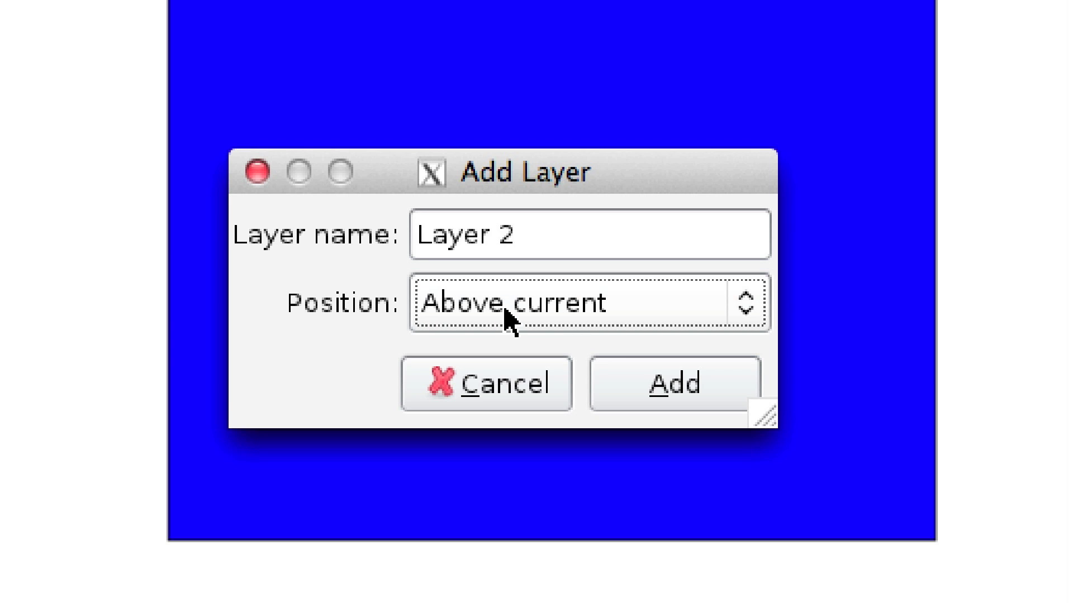
{"action": "left_click", "coordinate": [711, 391]}
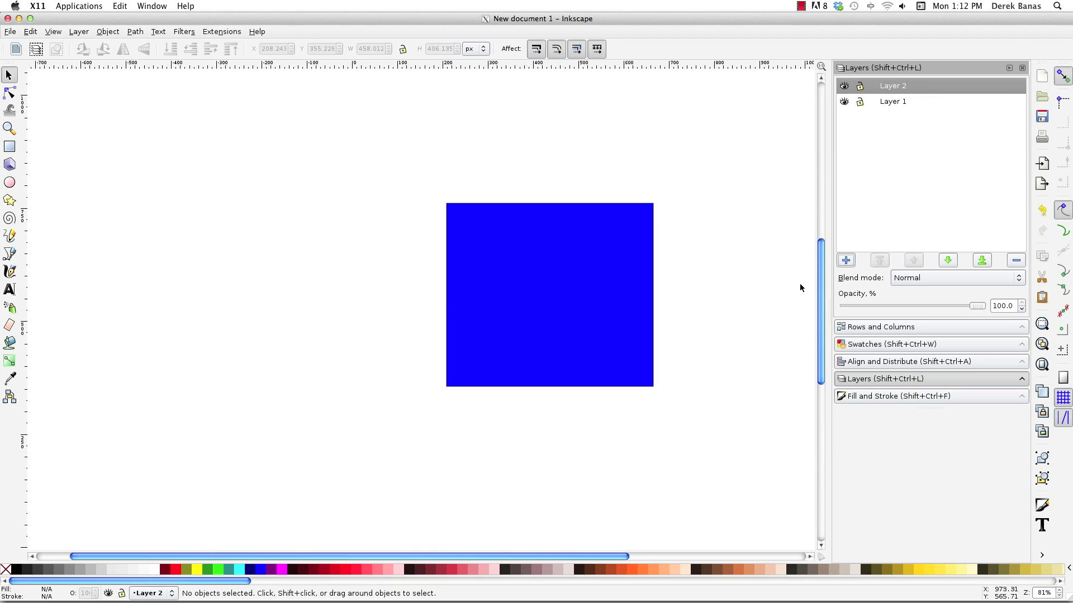
Draw a rectangle about 450 by 357 px on Layer 2, overlapping the blue one's lower-left area, and fill it dusty pink.
{"action": "key", "text": "r"}
{"action": "left_click_drag", "start_coordinate": [560, 416], "coordinate": [357, 255]}
{"action": "left_click", "coordinate": [548, 569]}
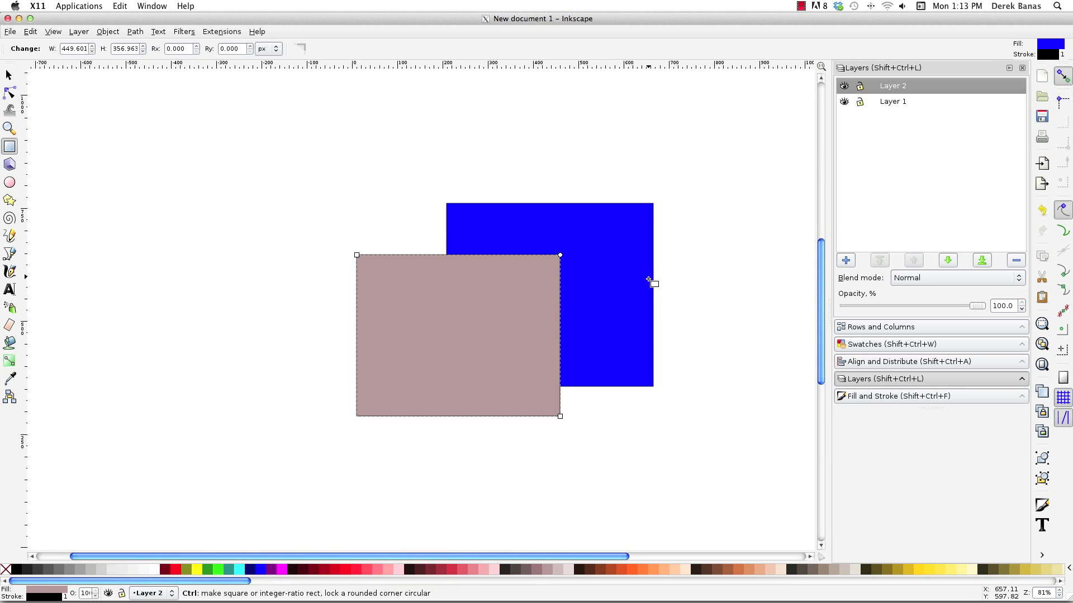
Lower Layer 2's opacity to about 40% and restore it to 100%.
{"action": "key", "text": "s"}
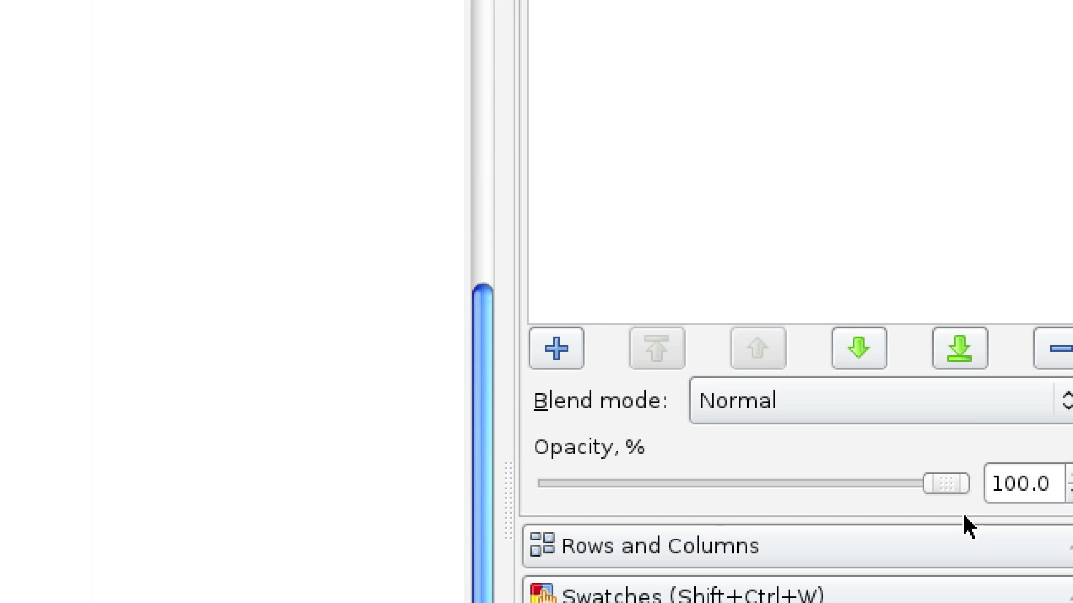
{"action": "left_click_drag", "start_coordinate": [950, 484], "coordinate": [717, 485]}
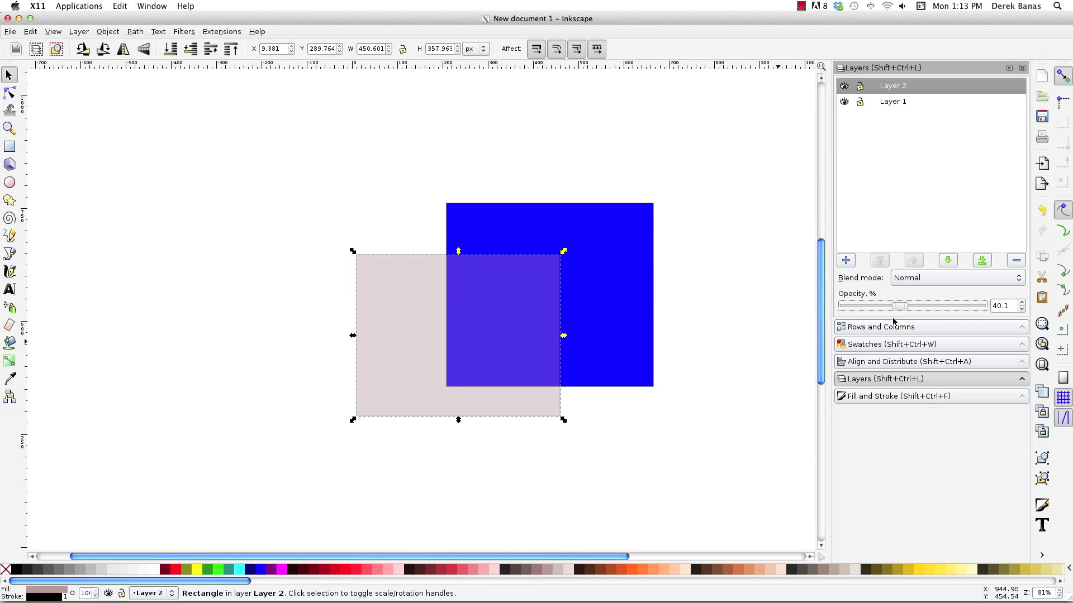
{"action": "left_click_drag", "start_coordinate": [900, 305], "coordinate": [979, 306]}
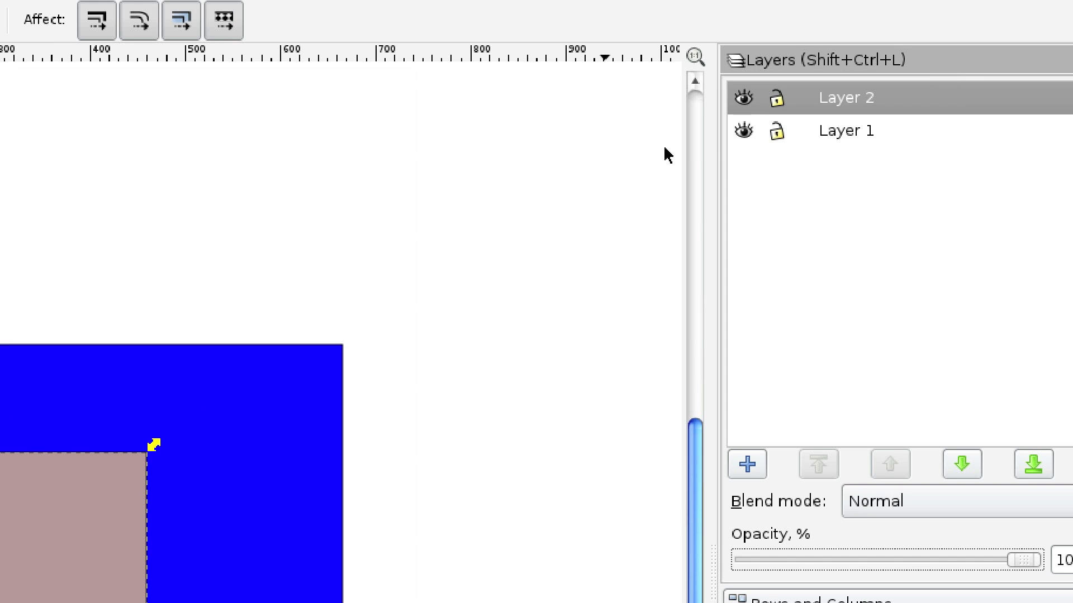
Hide and reshow Layer 2, and lock and unlock it.
{"action": "left_click", "coordinate": [745, 101]}
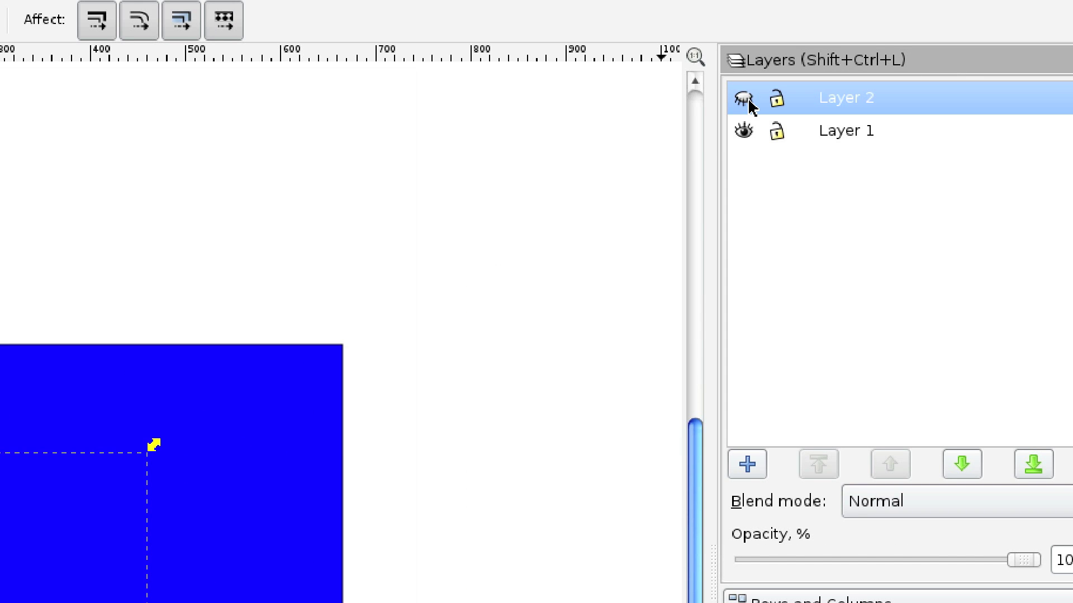
{"action": "left_click", "coordinate": [746, 102]}
{"action": "left_click", "coordinate": [777, 100]}
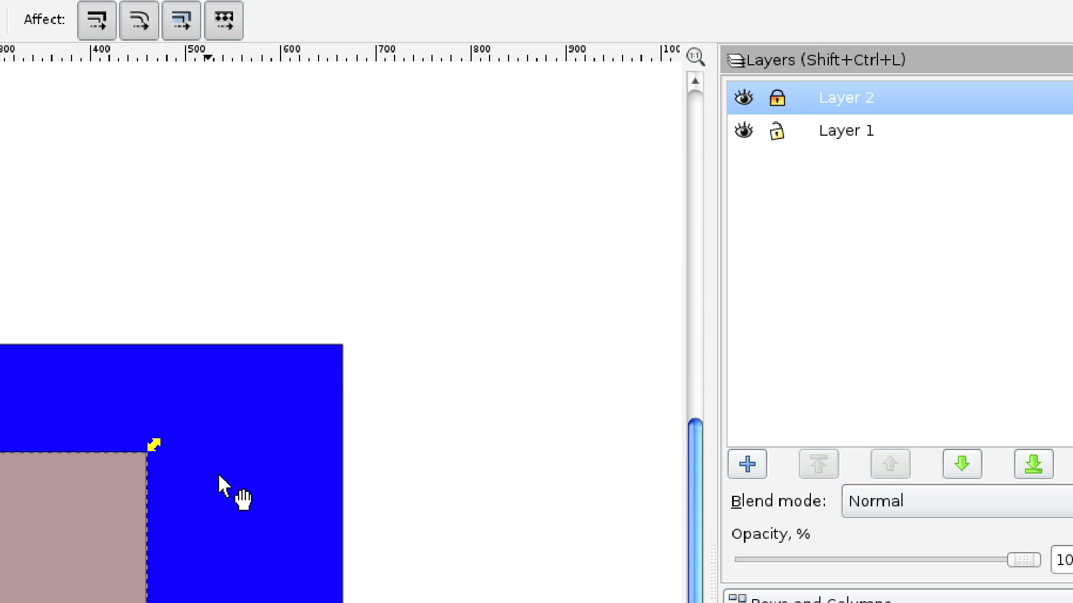
{"action": "left_click", "coordinate": [778, 100]}
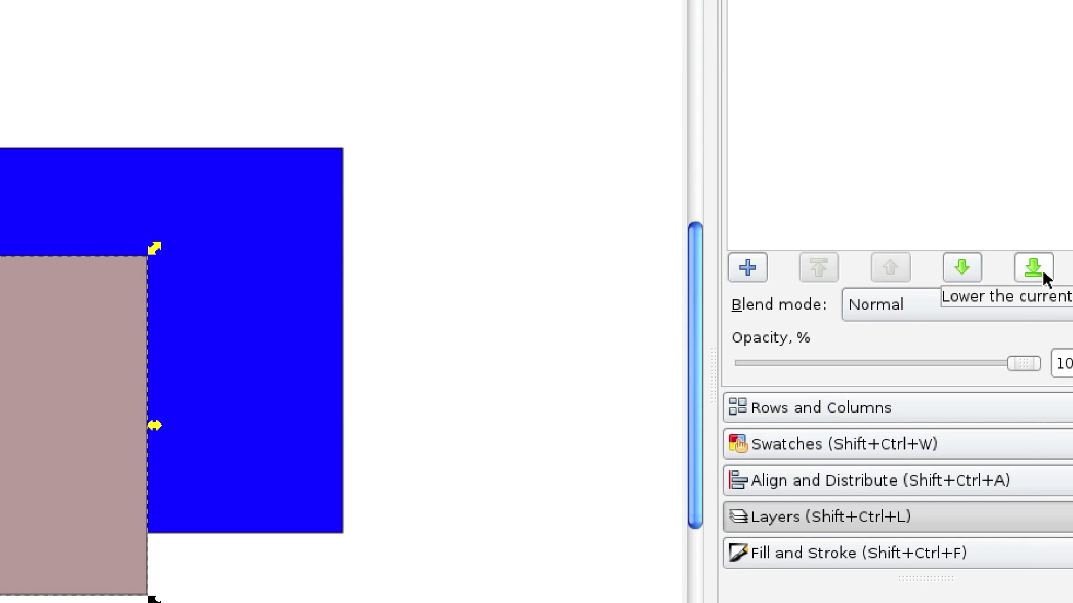
Lower Layer 2 beneath Layer 1 and delete Layer 2.
{"action": "left_click", "coordinate": [959, 270]}
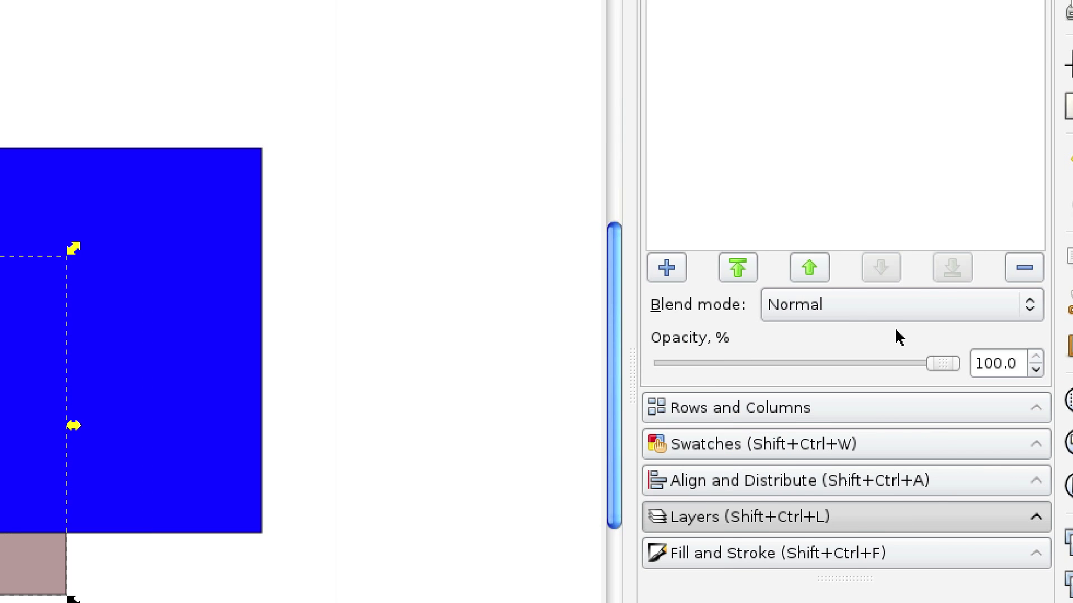
{"action": "left_click", "coordinate": [1024, 270]}
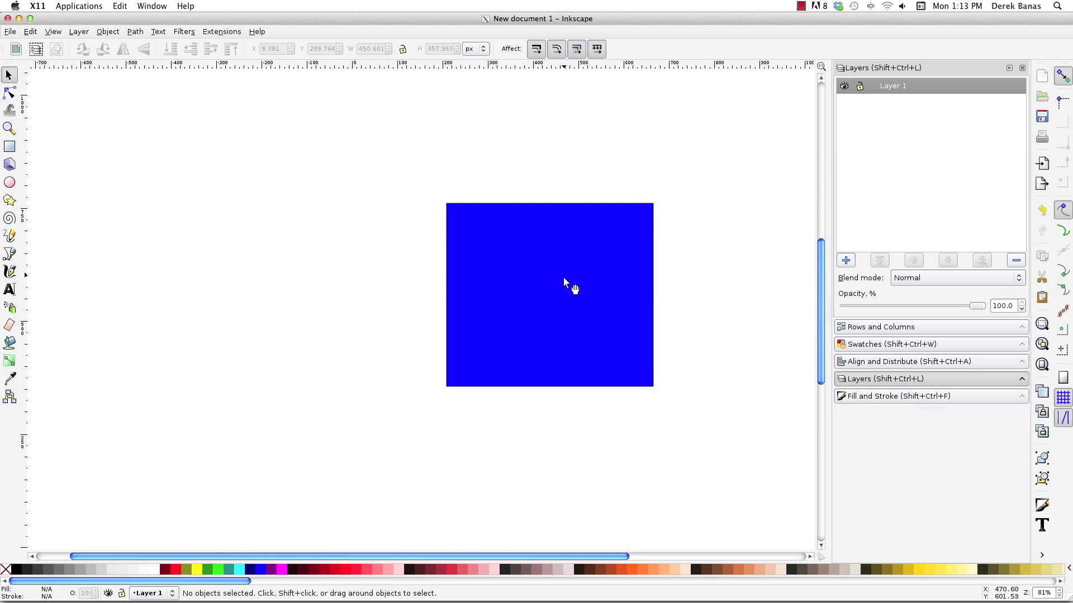
Show the blue rectangle's fill settings and set its fill to no paint.
{"action": "left_click", "coordinate": [74, 297]}
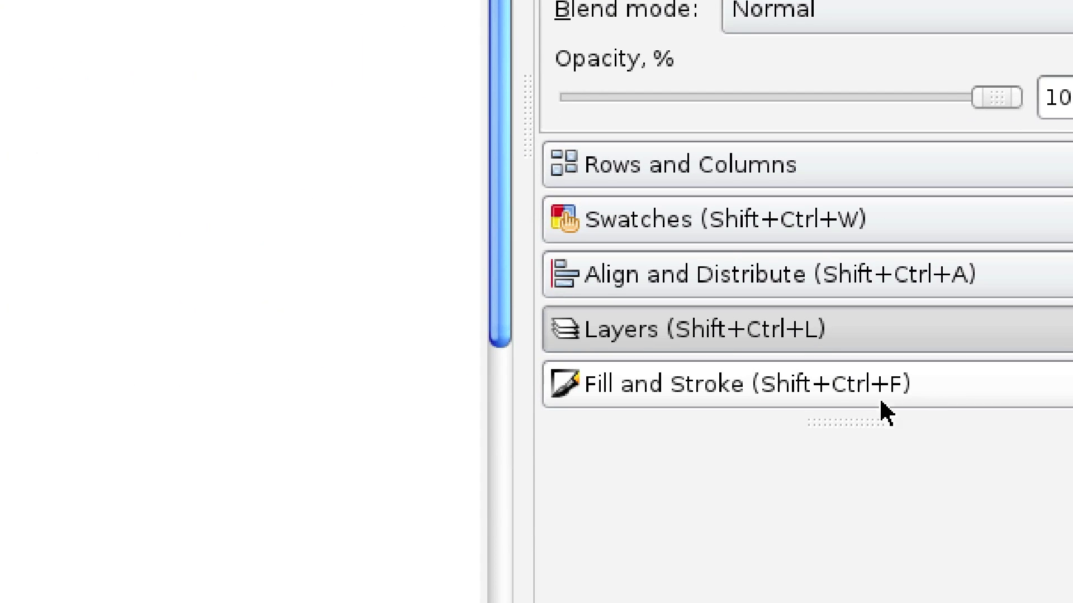
{"action": "left_click", "coordinate": [805, 385]}
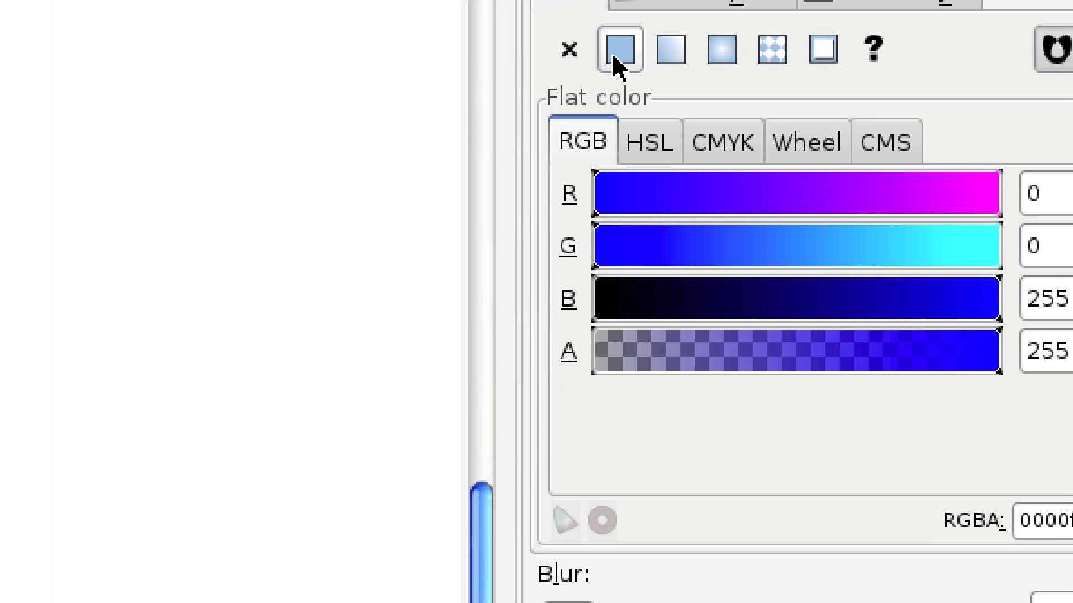
{"action": "left_click", "coordinate": [570, 51]}
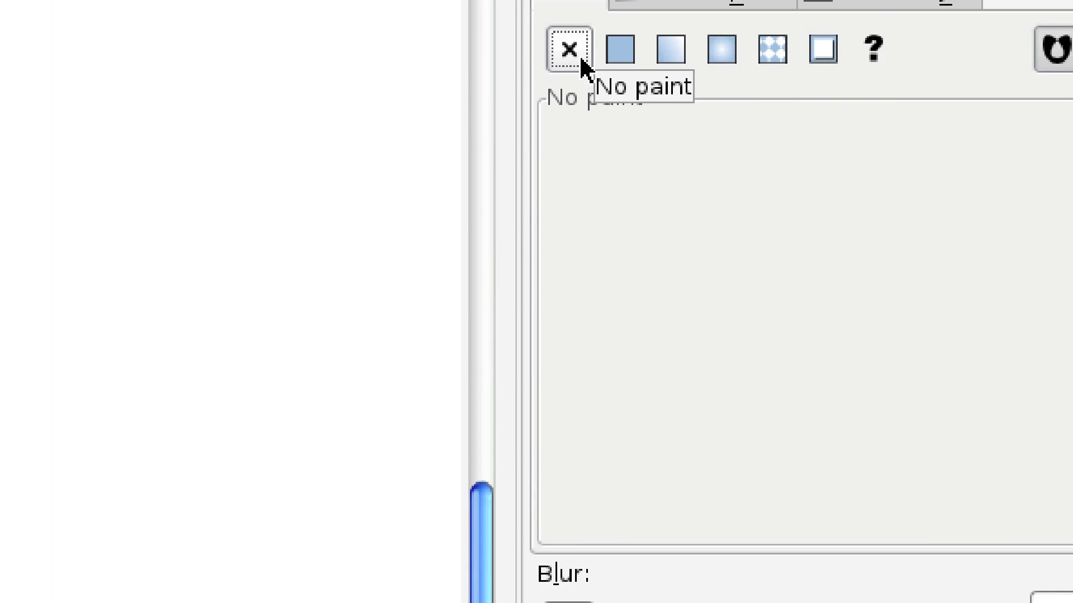
Give the rectangle a flat fill colour with RGB values 187, 206 and 244.
{"action": "left_click", "coordinate": [630, 54]}
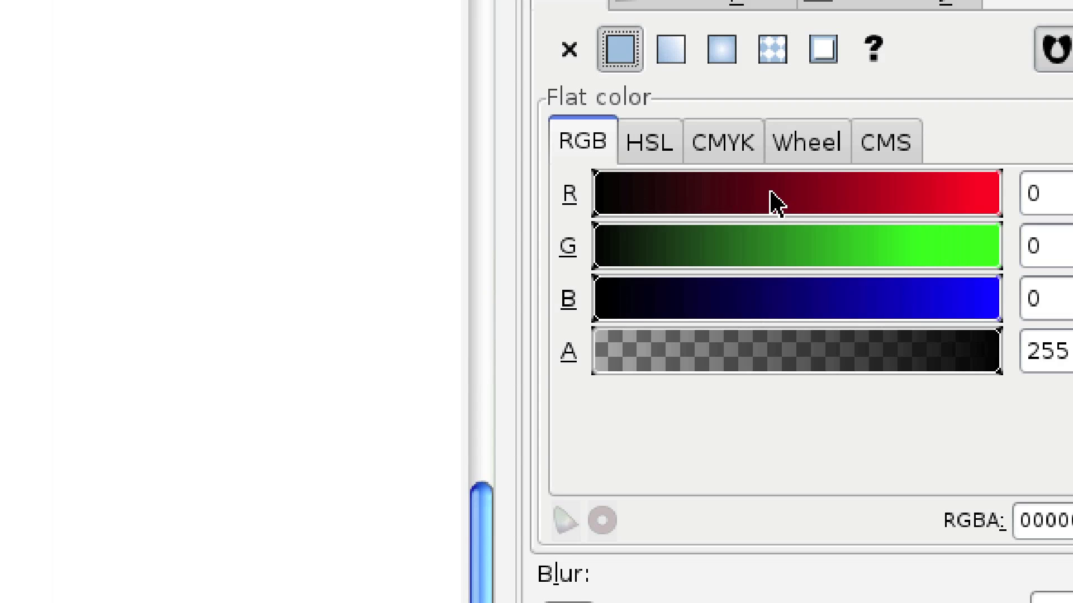
{"action": "left_click", "coordinate": [783, 208]}
{"action": "left_click", "coordinate": [892, 209]}
{"action": "left_click", "coordinate": [826, 260]}
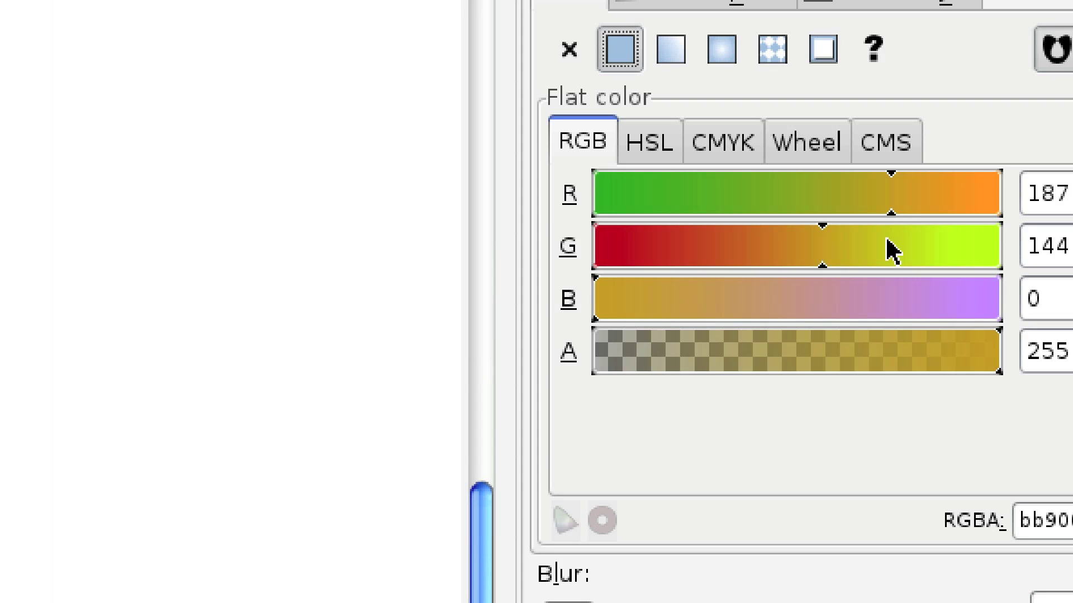
{"action": "left_click", "coordinate": [922, 246]}
{"action": "left_click", "coordinate": [823, 303]}
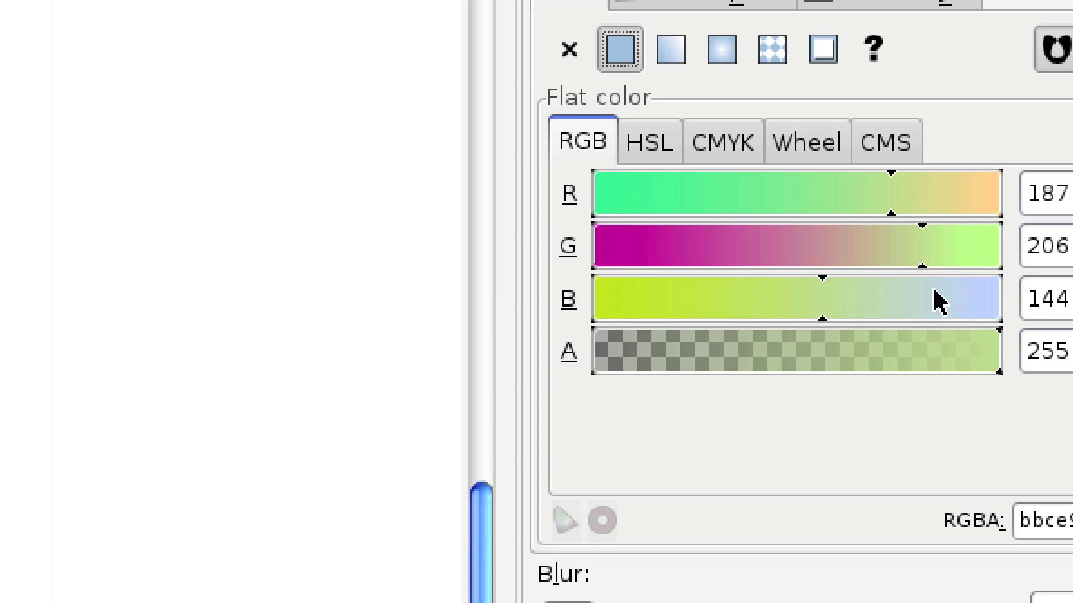
{"action": "left_click", "coordinate": [985, 296]}
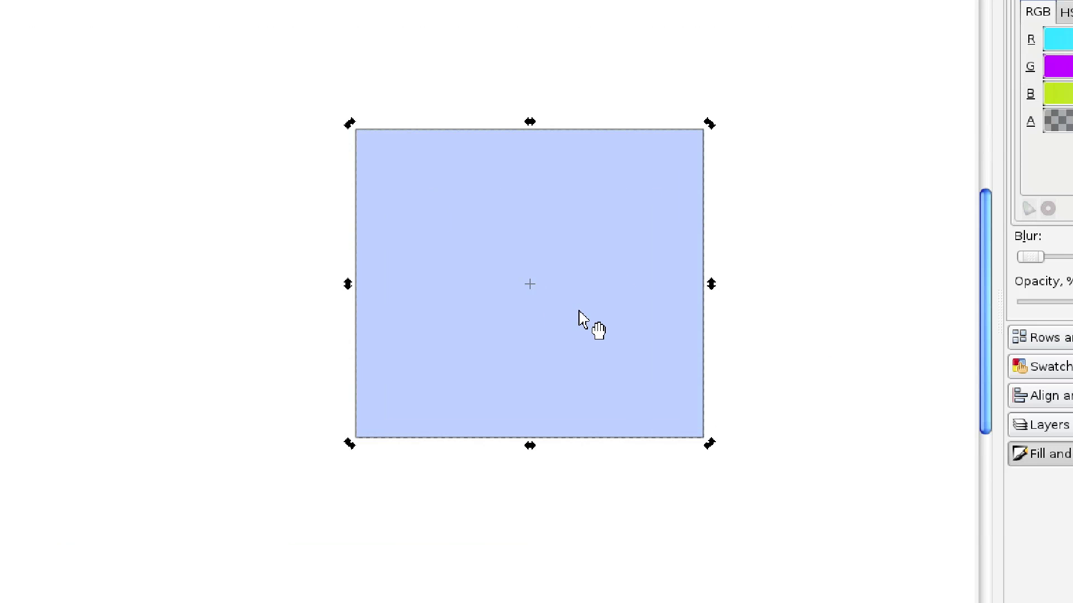
Blur the rectangle by about 9.3 and reset the blur to 0.
{"action": "left_click_drag", "start_coordinate": [1038, 257], "coordinate": [1051, 256]}
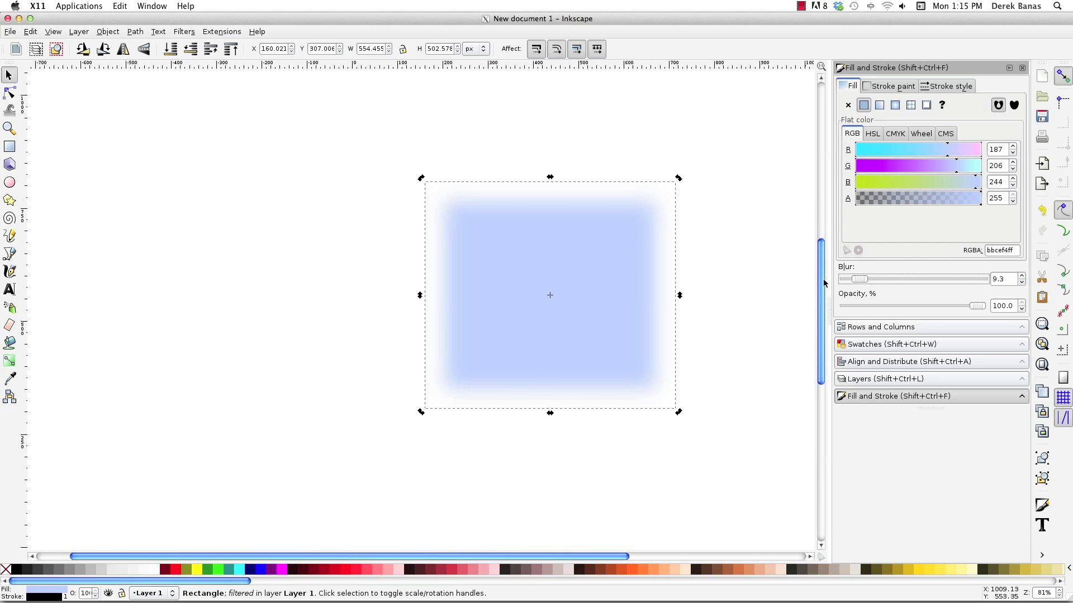
{"action": "left_click_drag", "start_coordinate": [859, 281], "coordinate": [835, 279]}
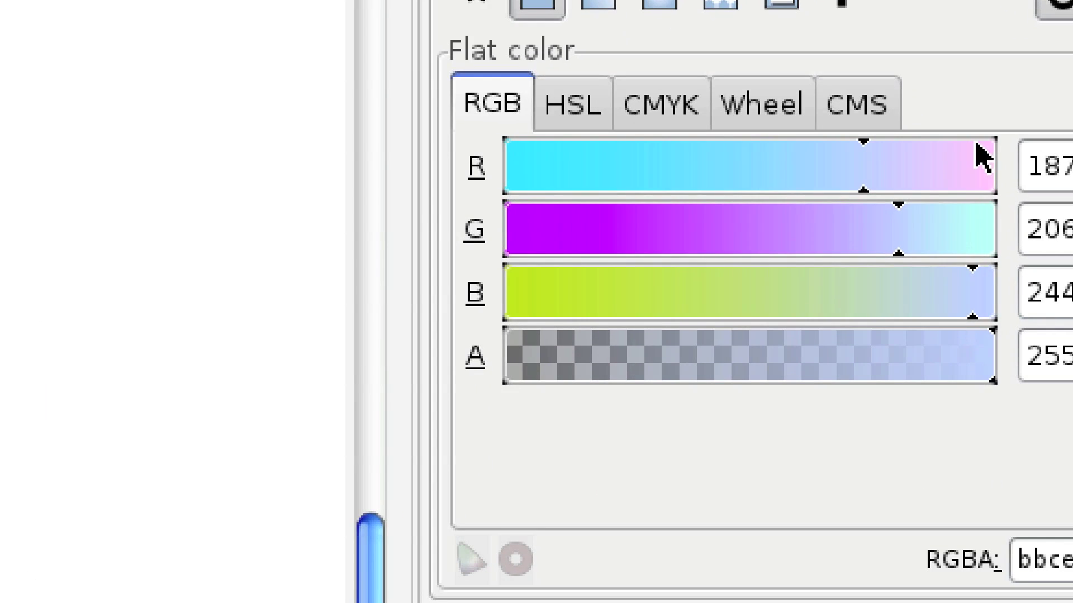
Adjust the rectangle's fill in HSL mode to saturation 162 and lightness 195.
{"action": "left_click", "coordinate": [575, 112]}
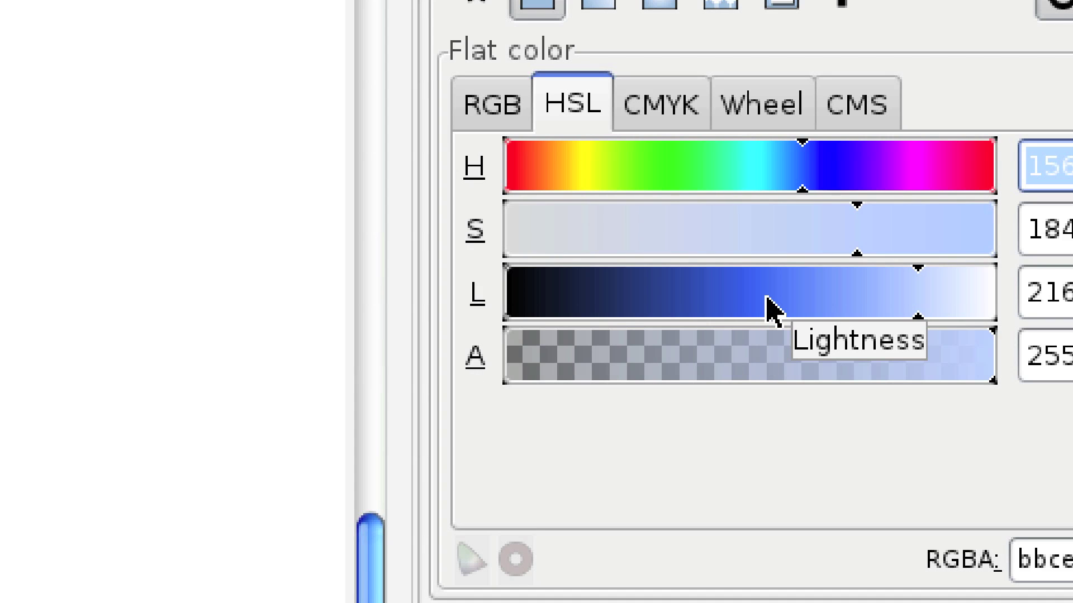
{"action": "left_click_drag", "start_coordinate": [861, 264], "coordinate": [820, 263]}
{"action": "left_click_drag", "start_coordinate": [923, 262], "coordinate": [905, 268]}
{"action": "left_click_drag", "start_coordinate": [851, 274], "coordinate": [879, 272]}
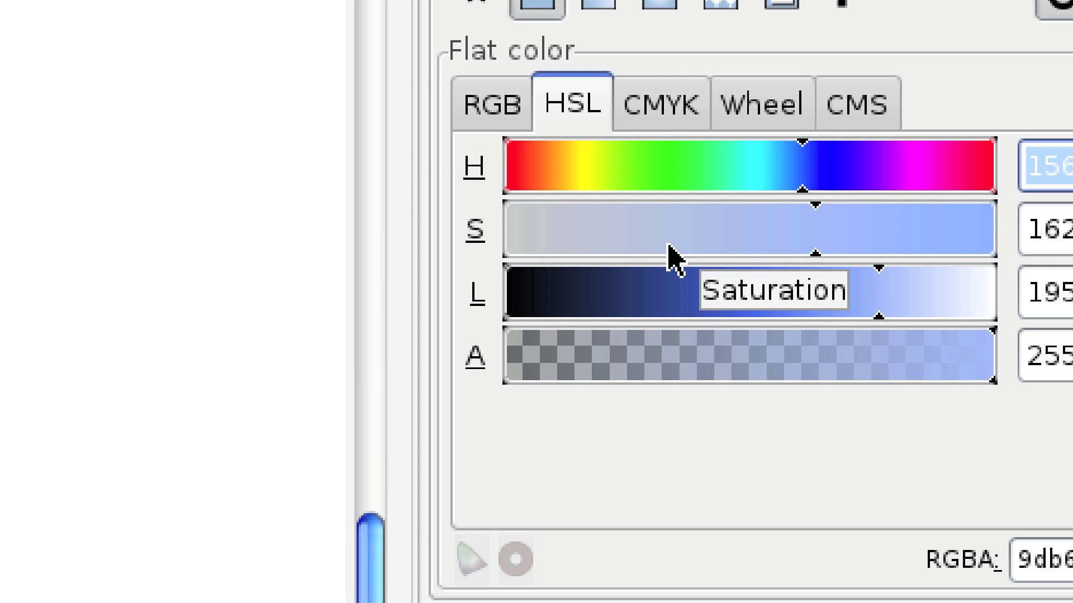
Compare the fill colour's representation in the CMYK, RGB, Wheel and CMS modes.
{"action": "left_click", "coordinate": [662, 107]}
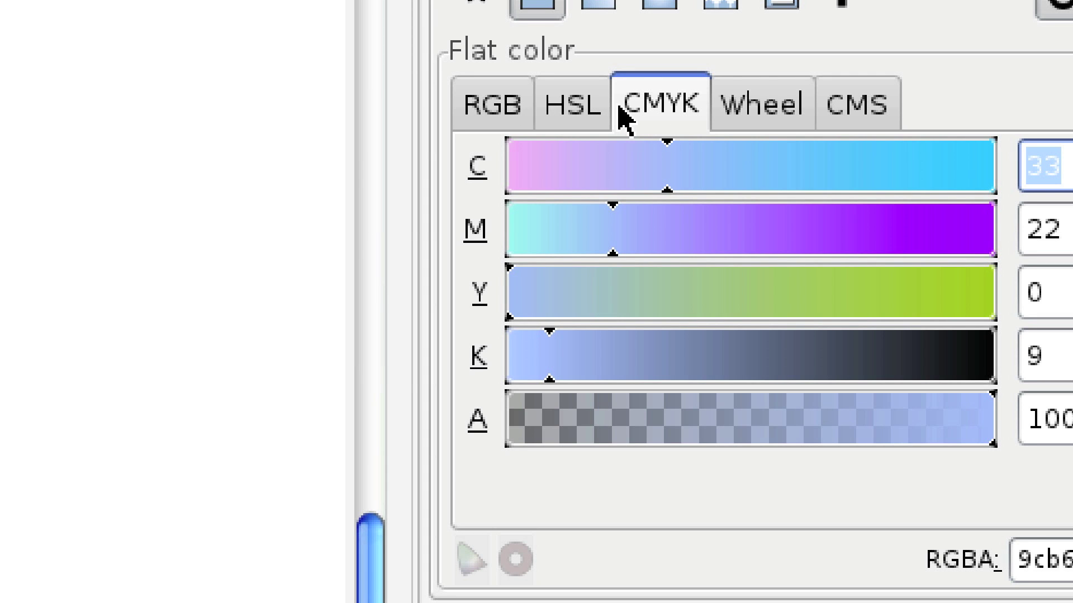
{"action": "left_click", "coordinate": [494, 120]}
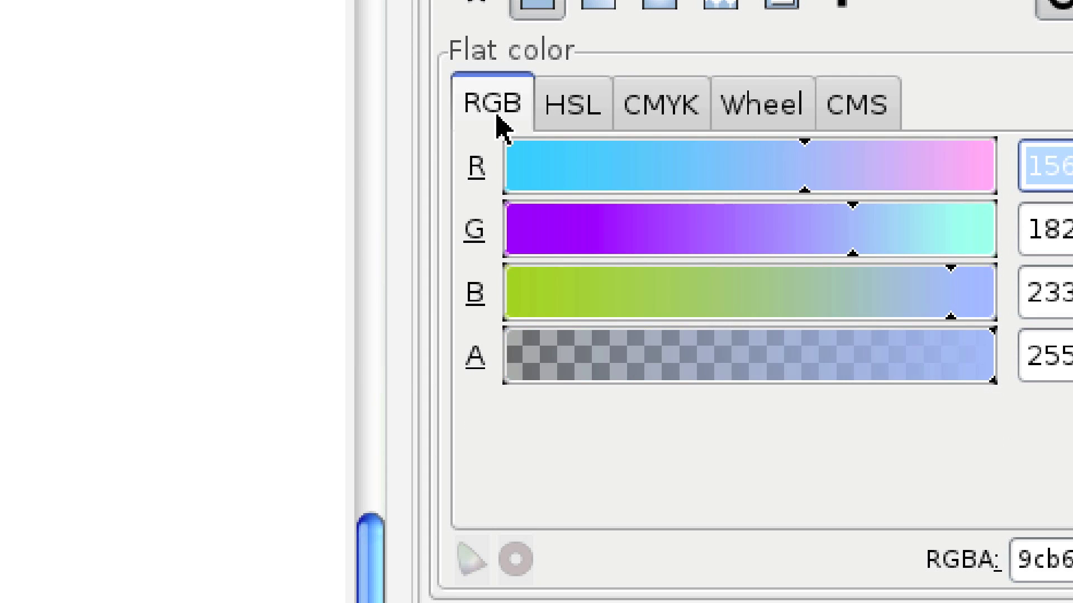
{"action": "left_click", "coordinate": [645, 110]}
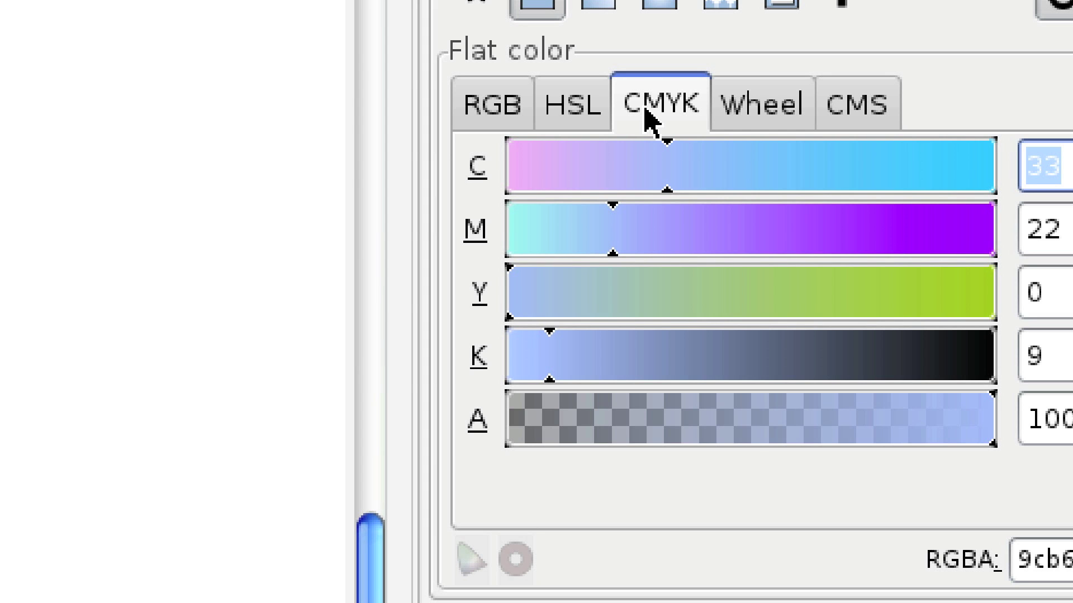
{"action": "left_click", "coordinate": [732, 109]}
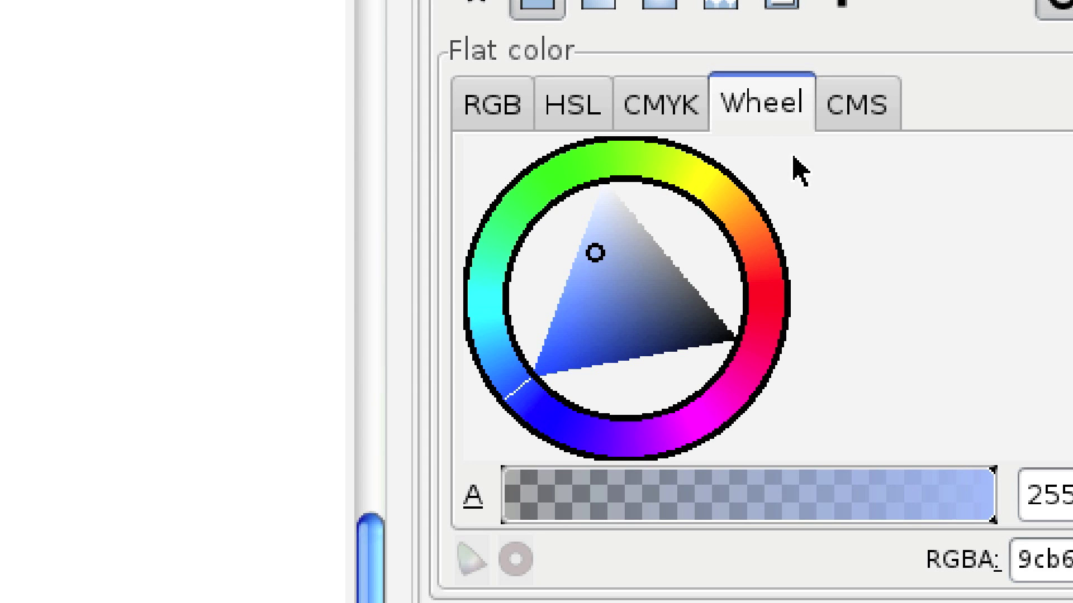
{"action": "left_click", "coordinate": [856, 106]}
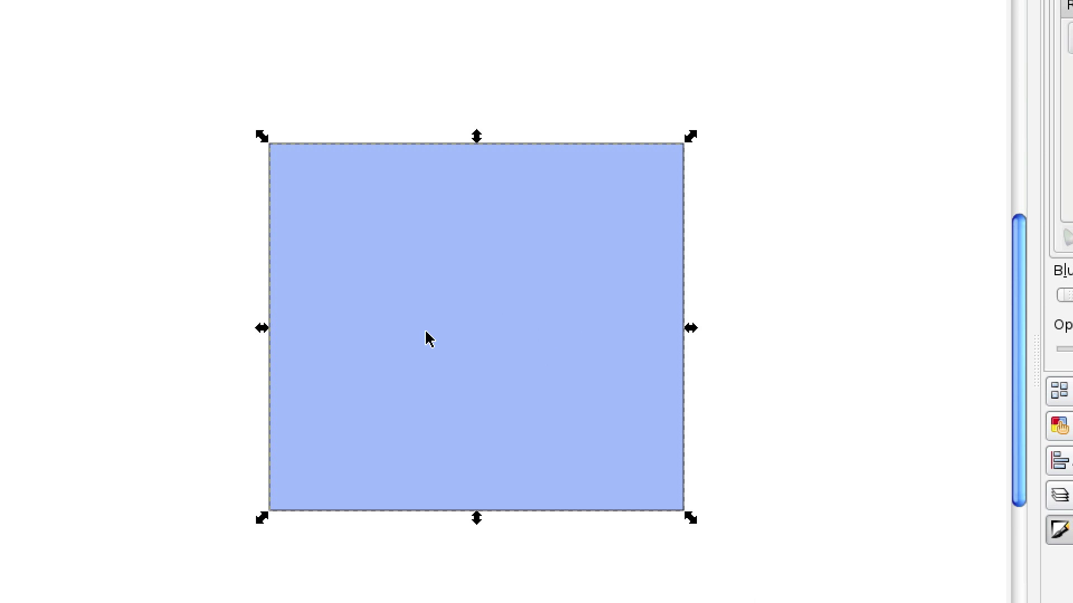
Move the rectangle slightly up and to the right, to about X 228, Y 390 px.
{"action": "left_click_drag", "start_coordinate": [503, 323], "coordinate": [522, 291]}
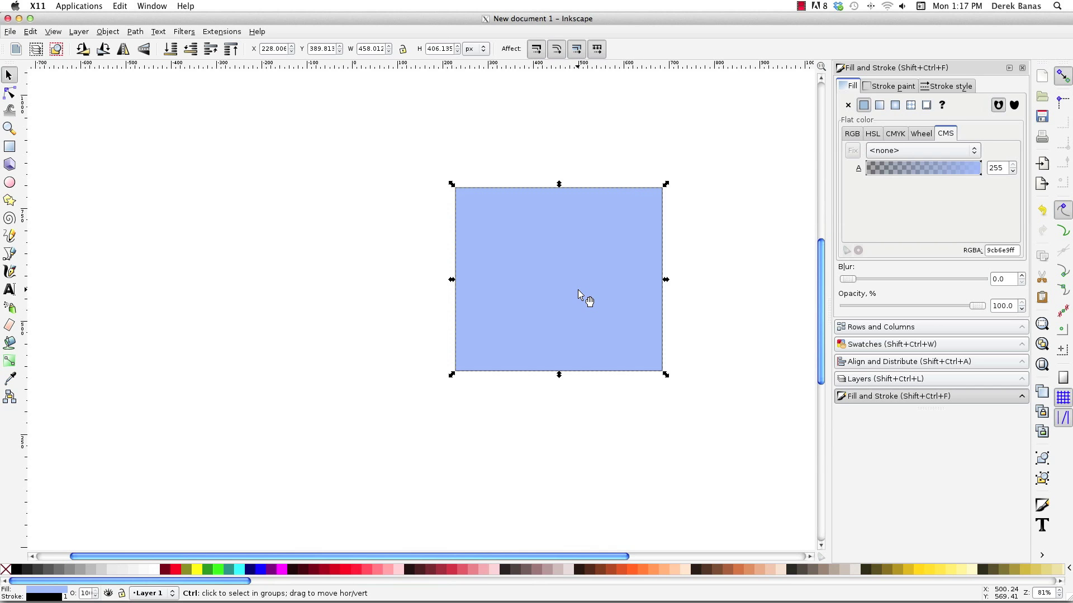
{"action": "left_click", "coordinate": [563, 293]}
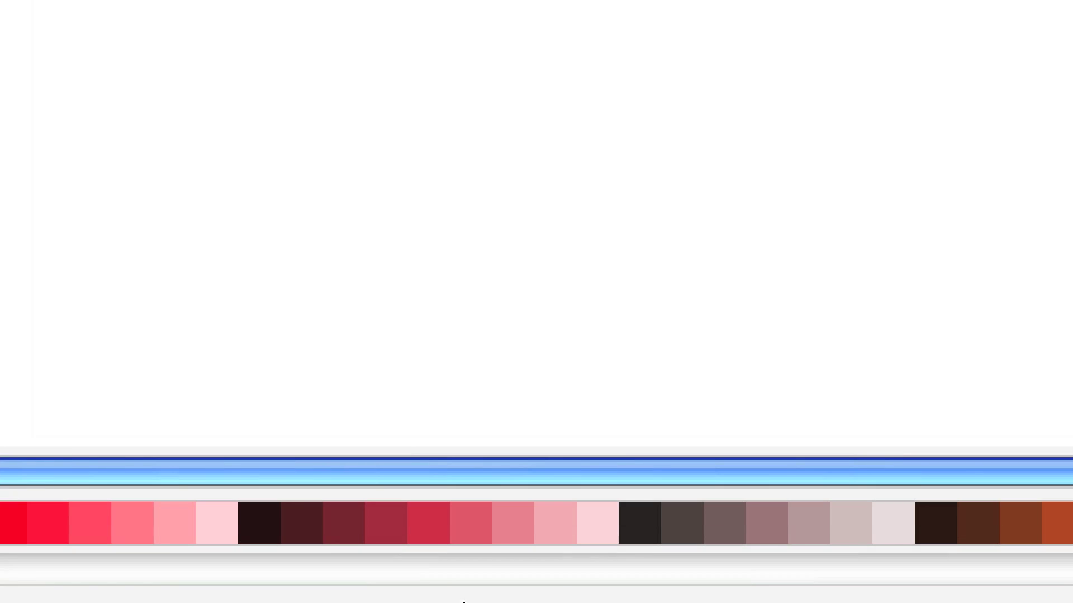
Fill the rectangle with the palette's crimson (c83737) and set its stroke width to 10 px.
{"action": "left_click", "coordinate": [438, 531]}
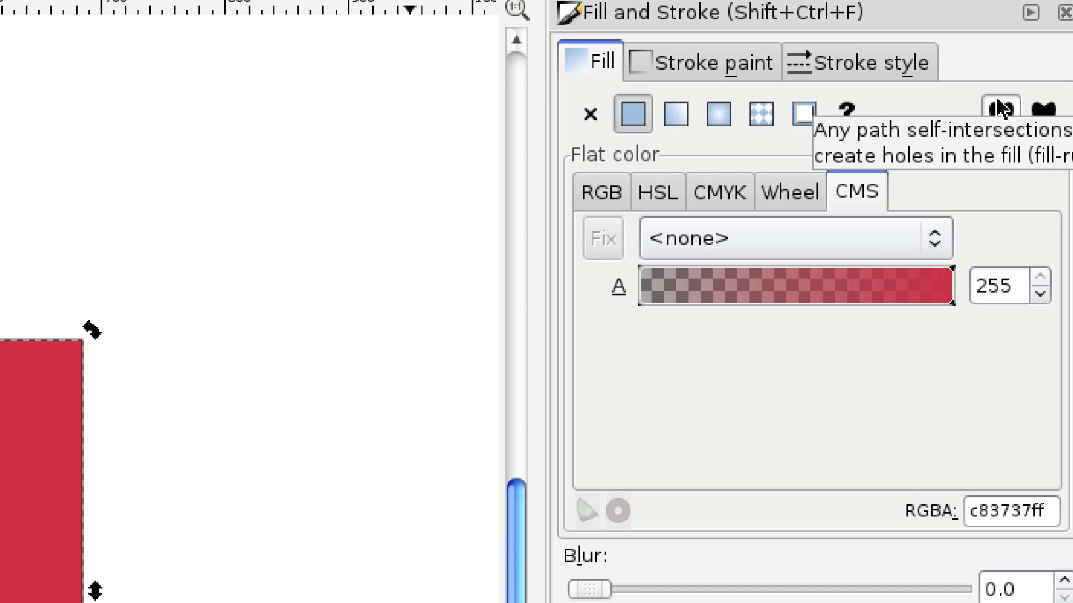
{"action": "left_click", "coordinate": [886, 73]}
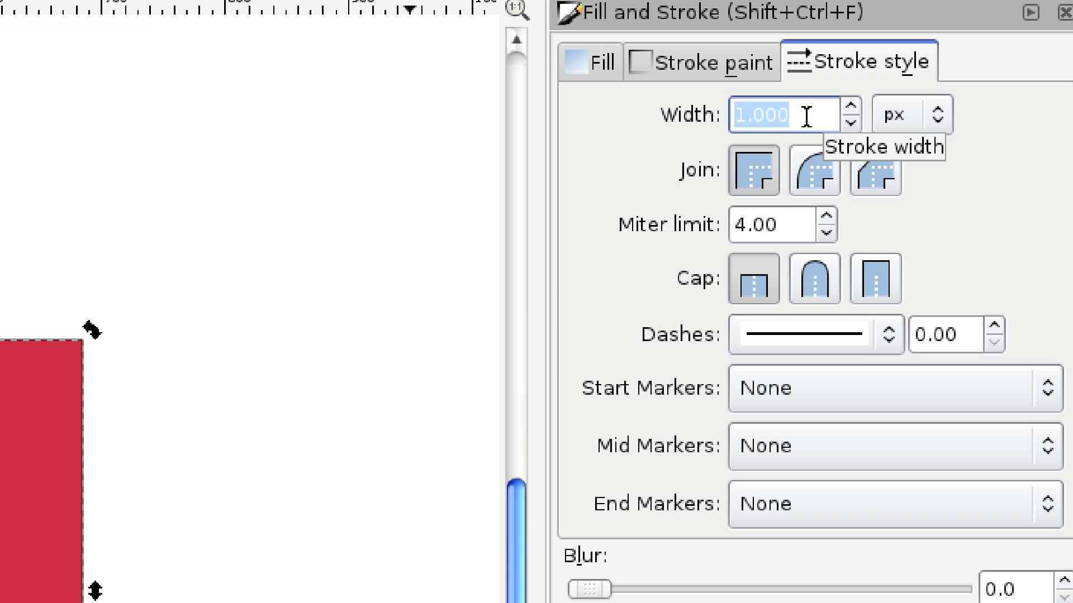
{"action": "type", "text": "10"}
{"action": "key", "text": "Return"}
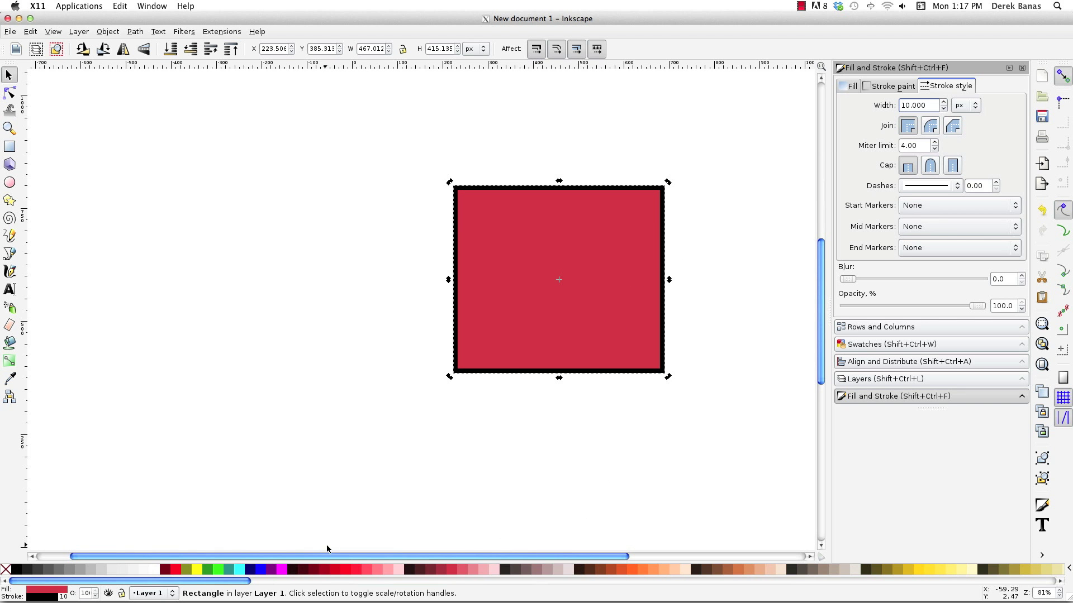
Try a bright green stroke on the rectangle, then give it the very dark #280B0B fill and an orange stroke.
{"action": "left_click", "coordinate": [219, 570], "text": "shift"}
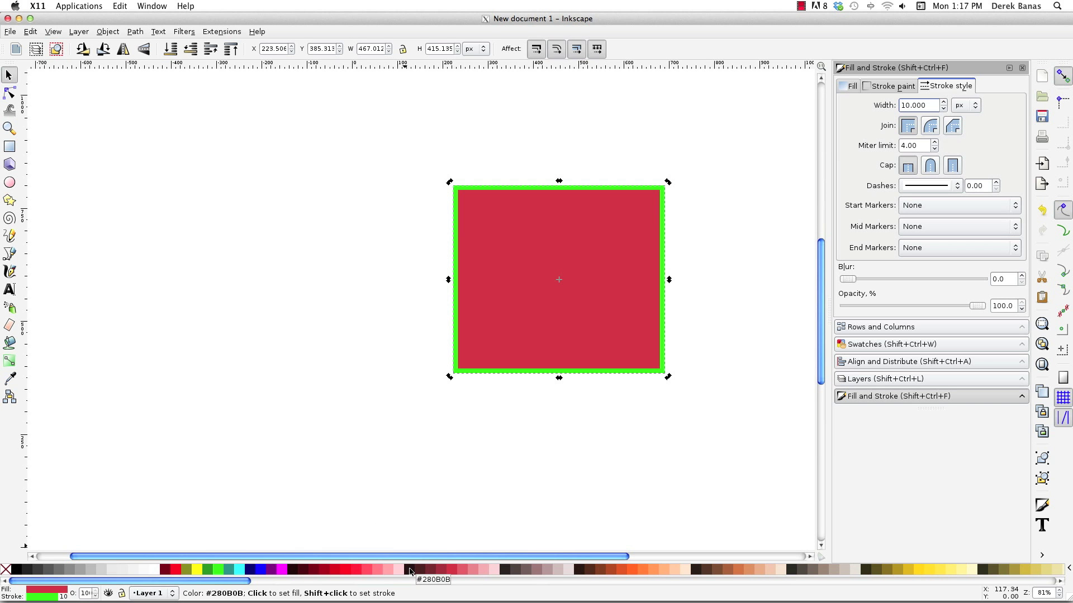
{"action": "left_click", "coordinate": [410, 571]}
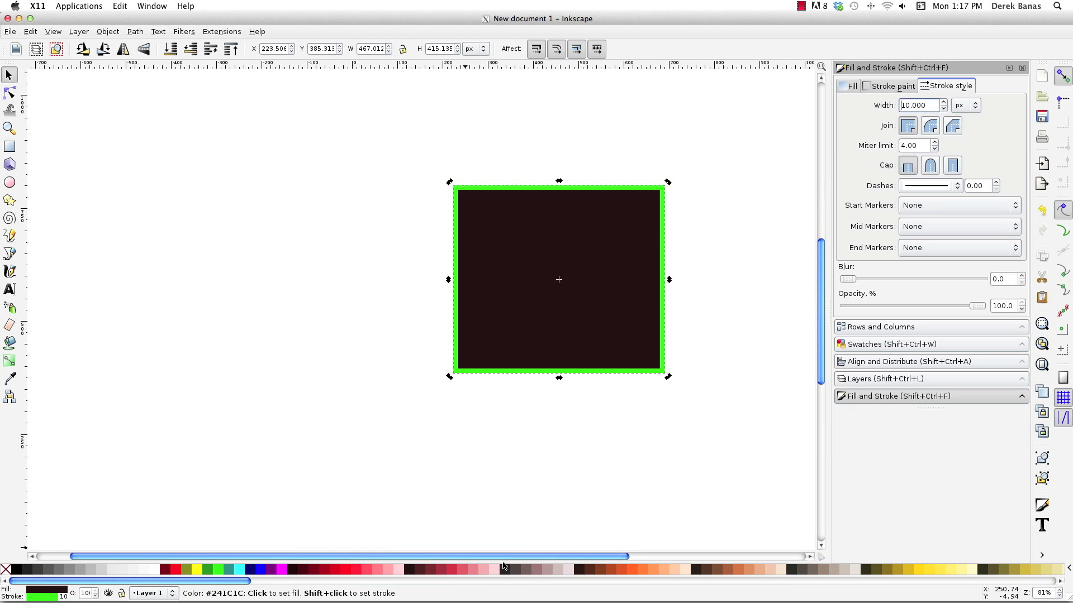
{"action": "left_click", "coordinate": [644, 572], "text": "shift"}
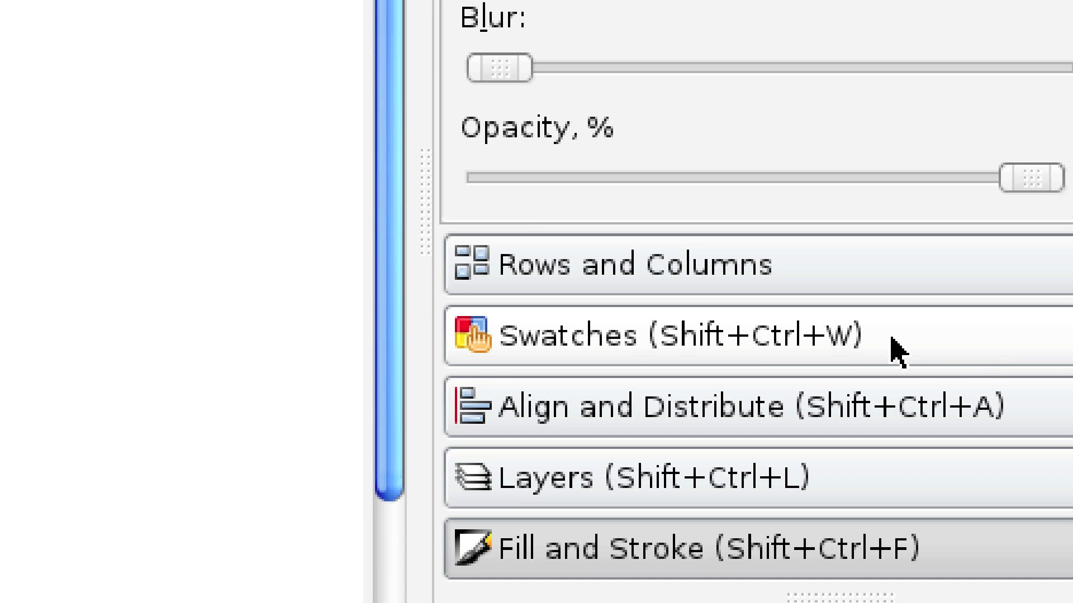
Look through the full set of colour swatches and the list of available palettes.
{"action": "left_click", "coordinate": [943, 347]}
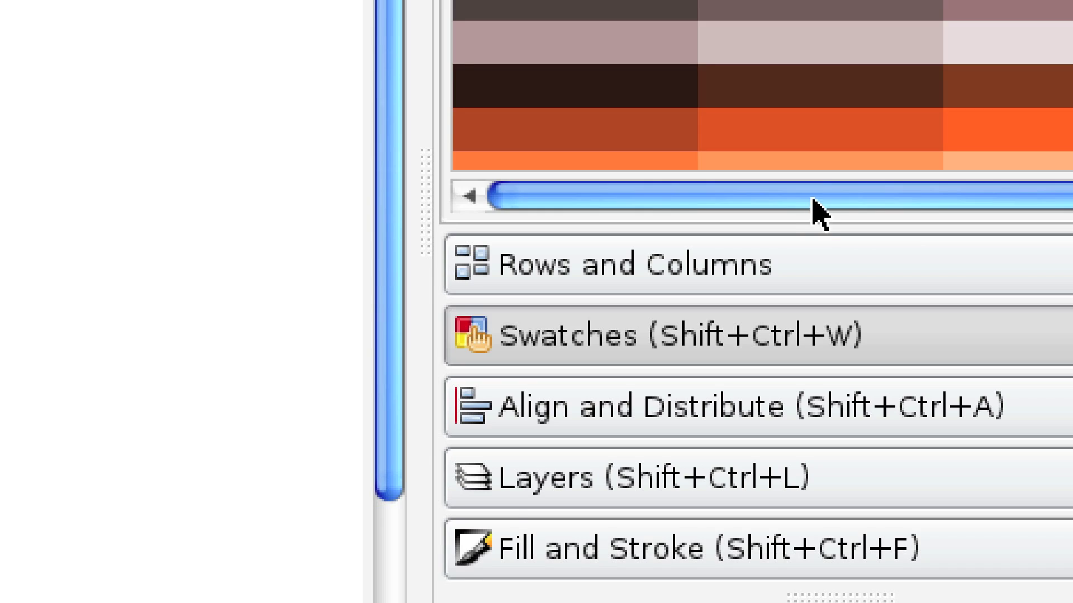
{"action": "scroll", "coordinate": [1003, 6], "scroll_direction": "down", "scroll_amount": 10}
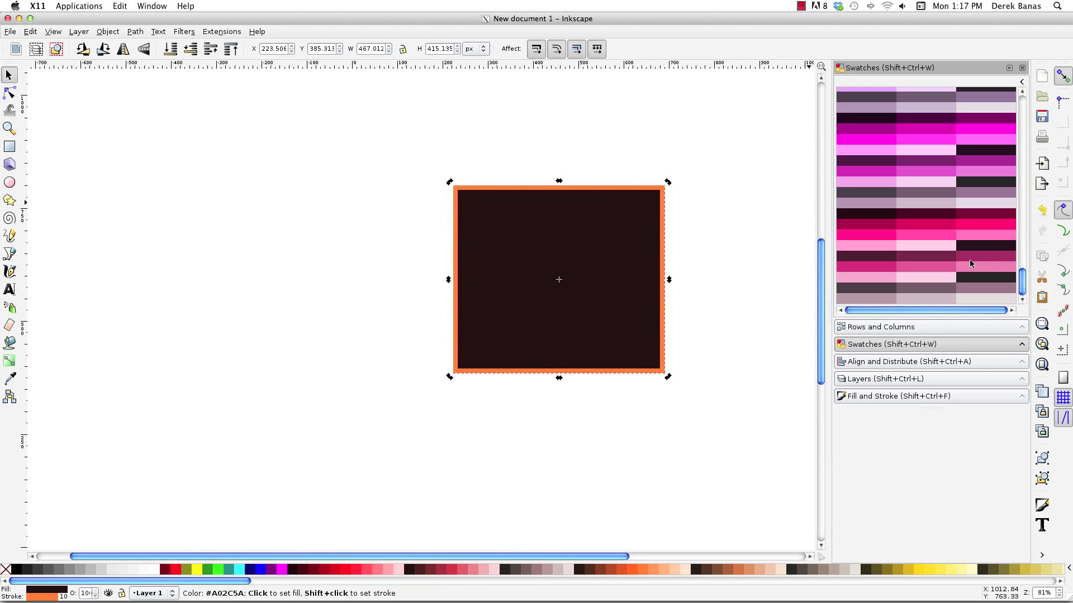
{"action": "scroll", "coordinate": [970, 263], "scroll_direction": "up", "scroll_amount": 10}
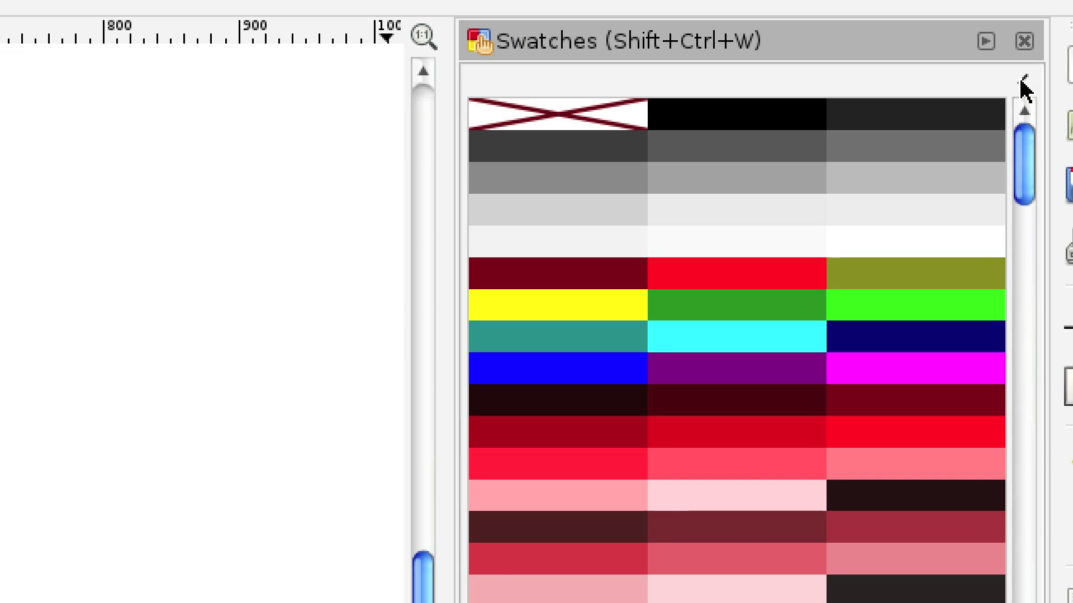
{"action": "left_click", "coordinate": [1022, 82]}
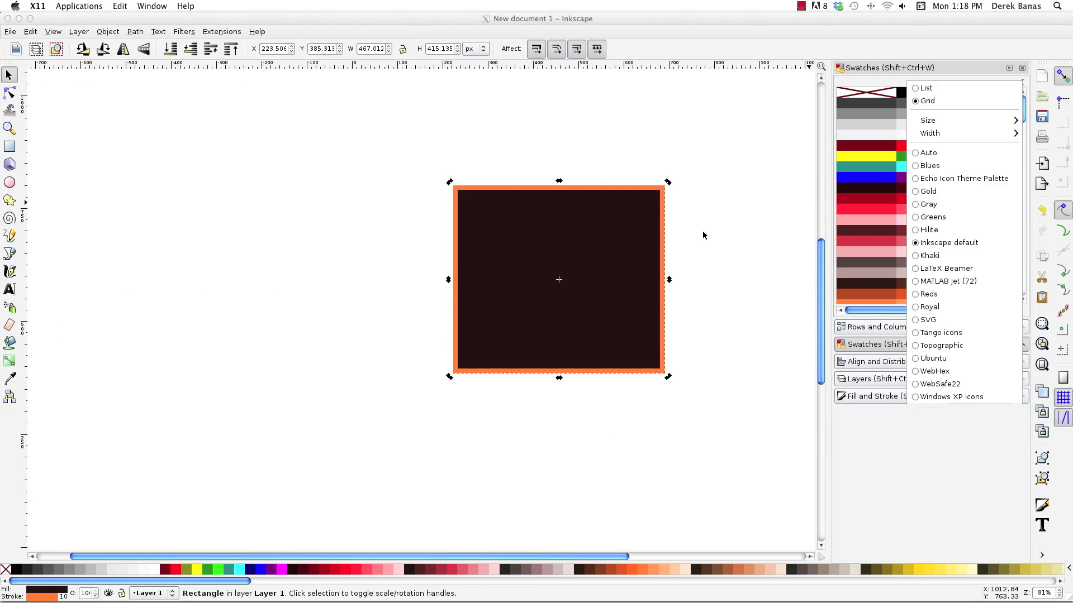
{"action": "left_click", "coordinate": [703, 235]}
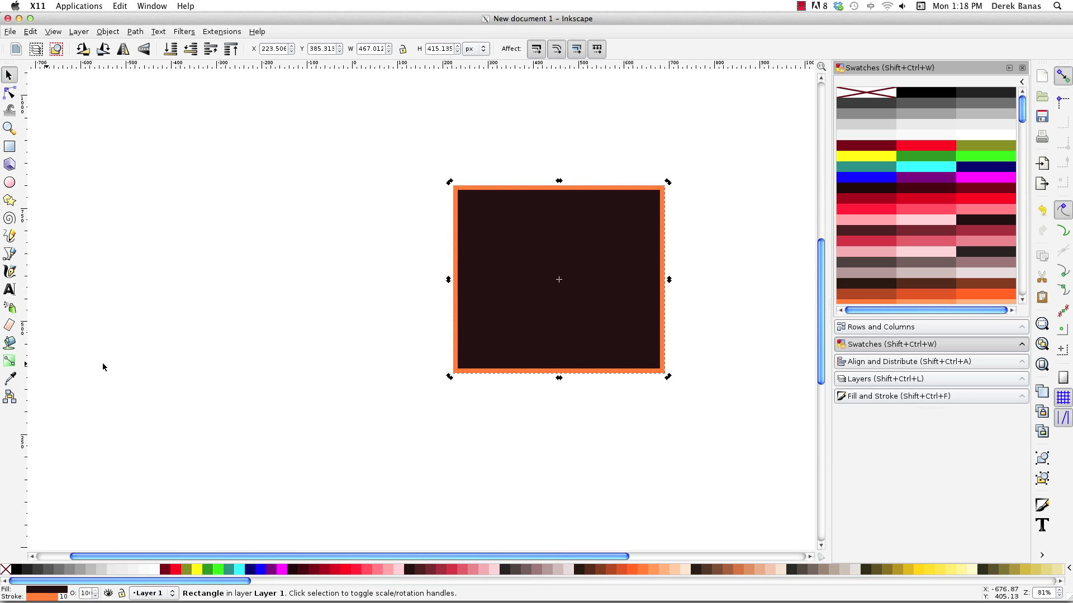
Draw a tall blue rectangle about 188 by 321 px beside the dark rectangle.
{"action": "key", "text": "d"}
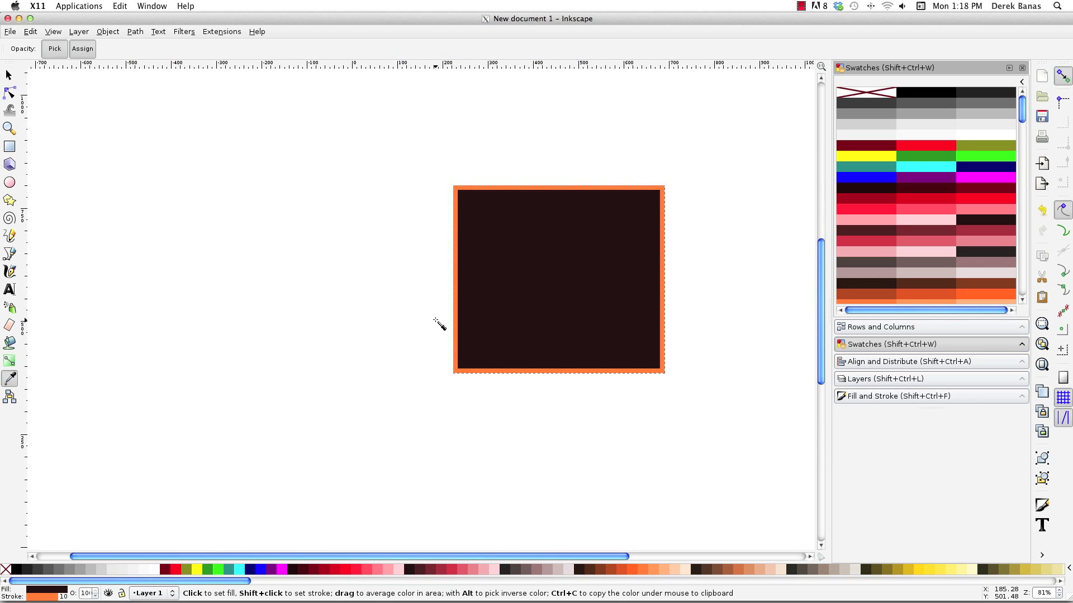
{"action": "key", "text": "r"}
{"action": "left_click_drag", "start_coordinate": [330, 251], "coordinate": [415, 396]}
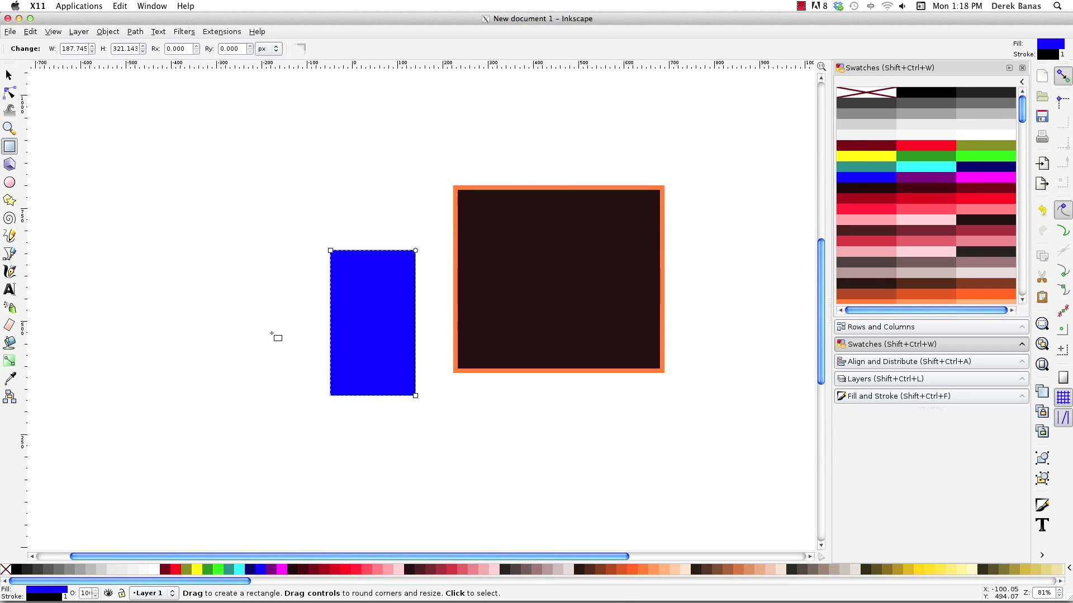
Apply the blue rectangle's colour to the dark rectangle's fill and stroke with the Dropper, and undo both changes.
{"action": "key", "text": "s"}
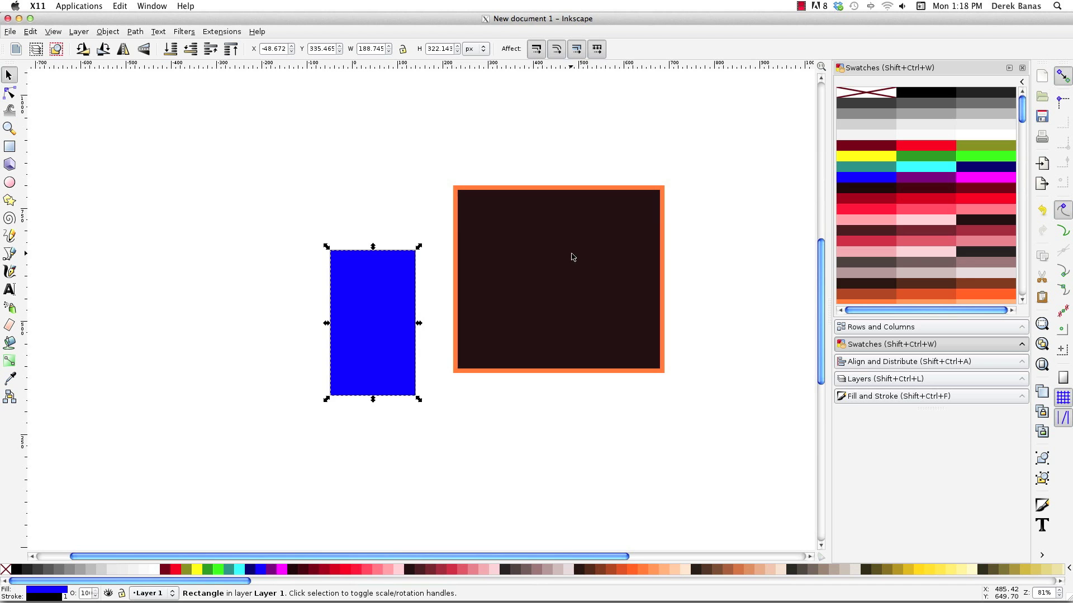
{"action": "left_click", "coordinate": [573, 258]}
{"action": "key", "text": "d"}
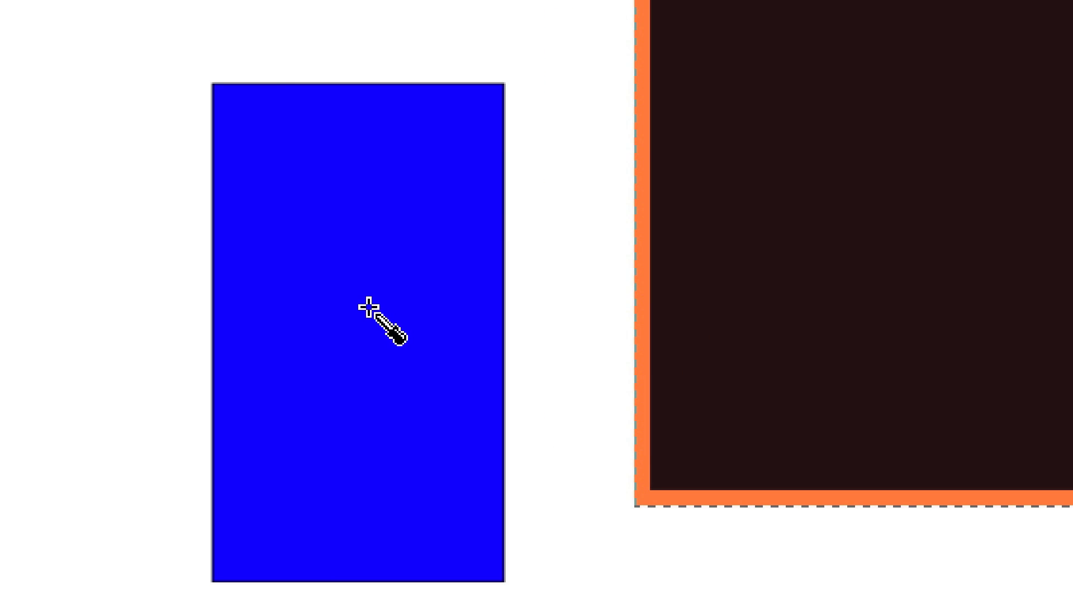
{"action": "left_click", "coordinate": [380, 319]}
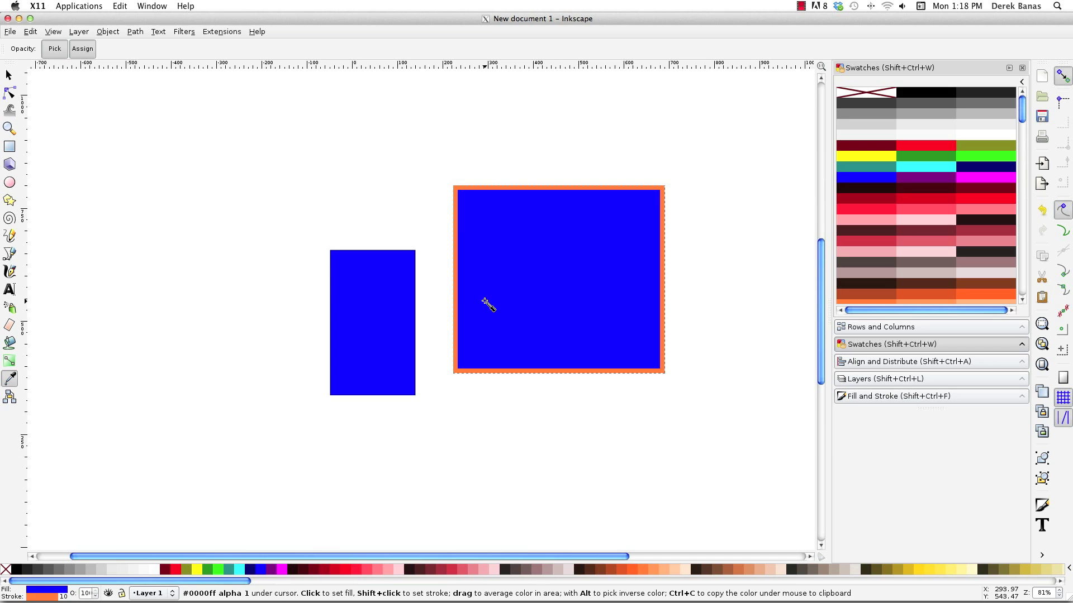
{"action": "left_click", "coordinate": [382, 326], "text": "shift"}
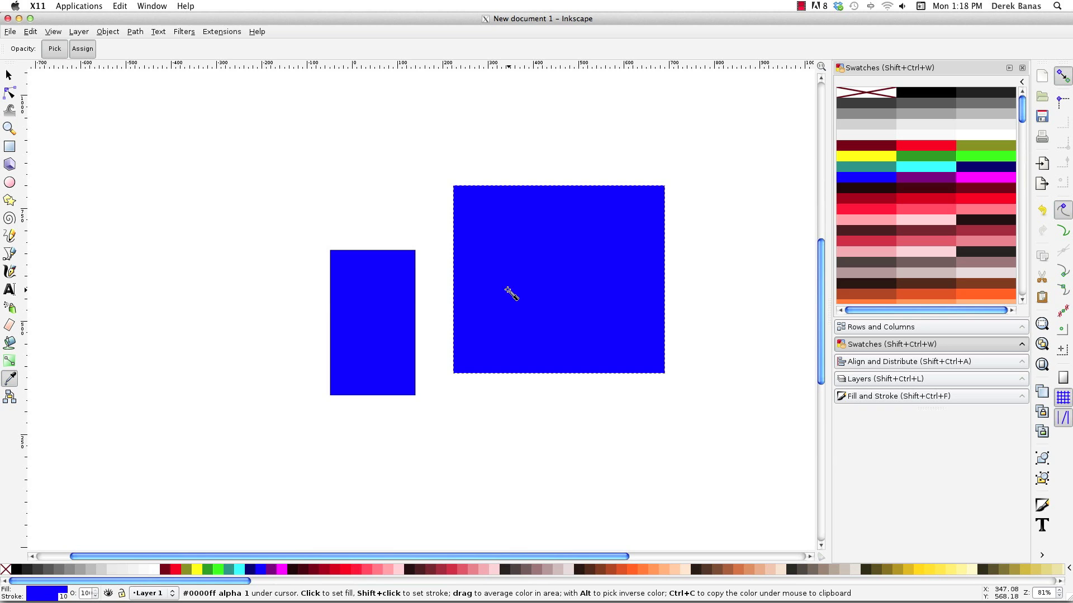
{"action": "key", "text": "ctrl+z"}
{"action": "key", "text": "ctrl+z"}
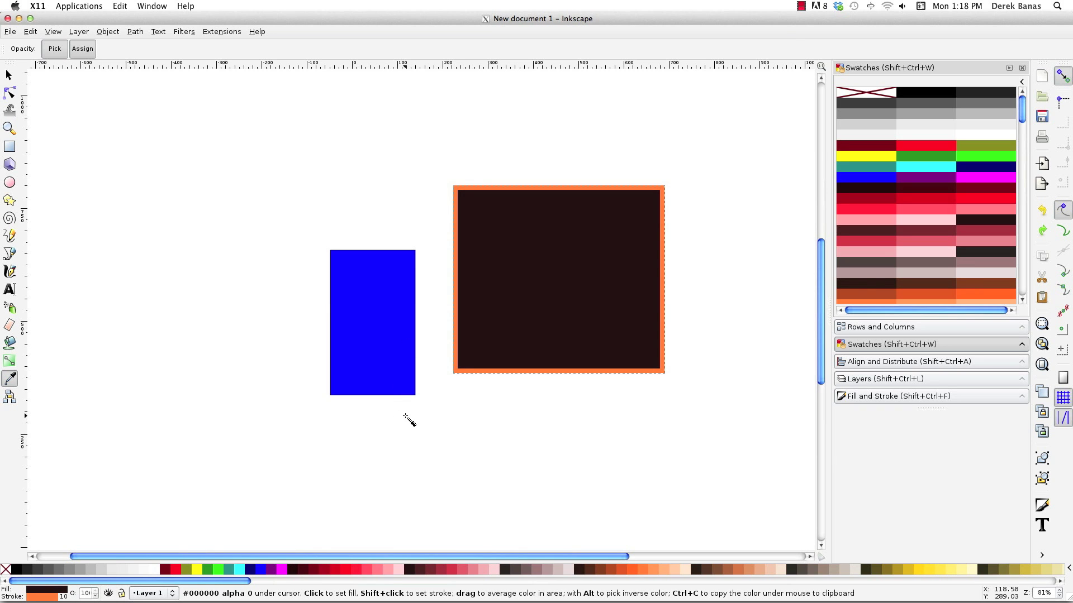
Move the blue rectangle to the page's lower left and back beside the dark rectangle, to about X -25, Y 394 px.
{"action": "key", "text": "s"}
{"action": "left_click_drag", "start_coordinate": [360, 319], "coordinate": [182, 467]}
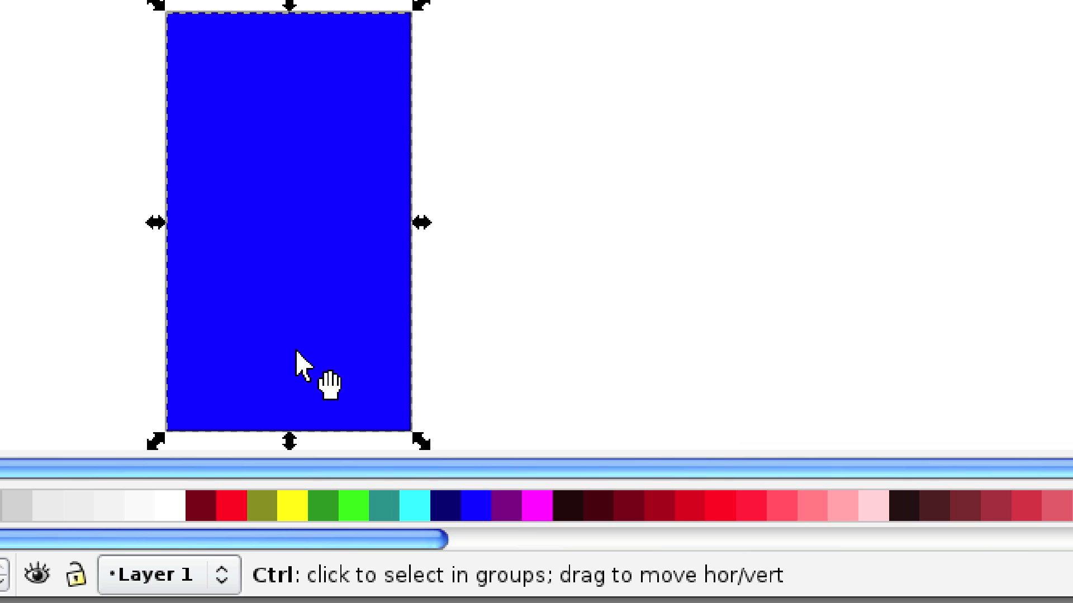
{"action": "key", "text": "d"}
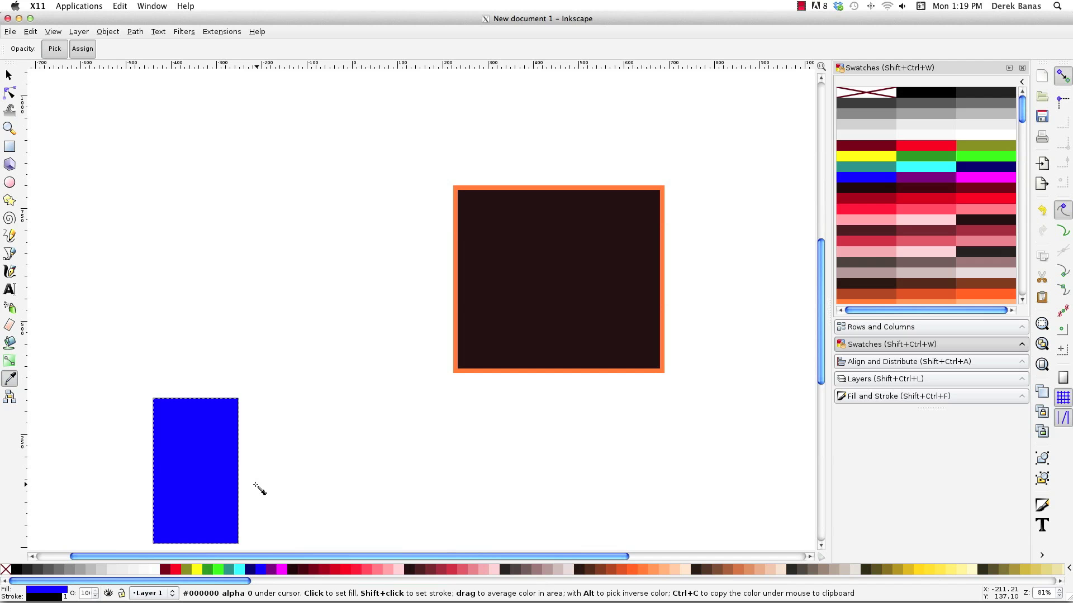
{"action": "key", "text": "s"}
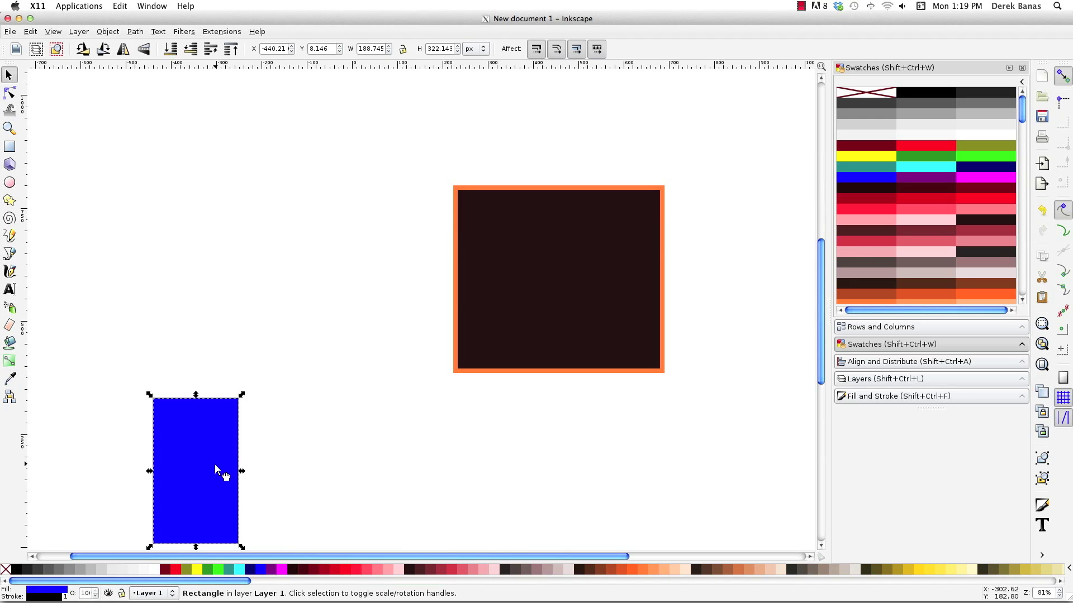
{"action": "left_click_drag", "start_coordinate": [220, 472], "coordinate": [409, 299]}
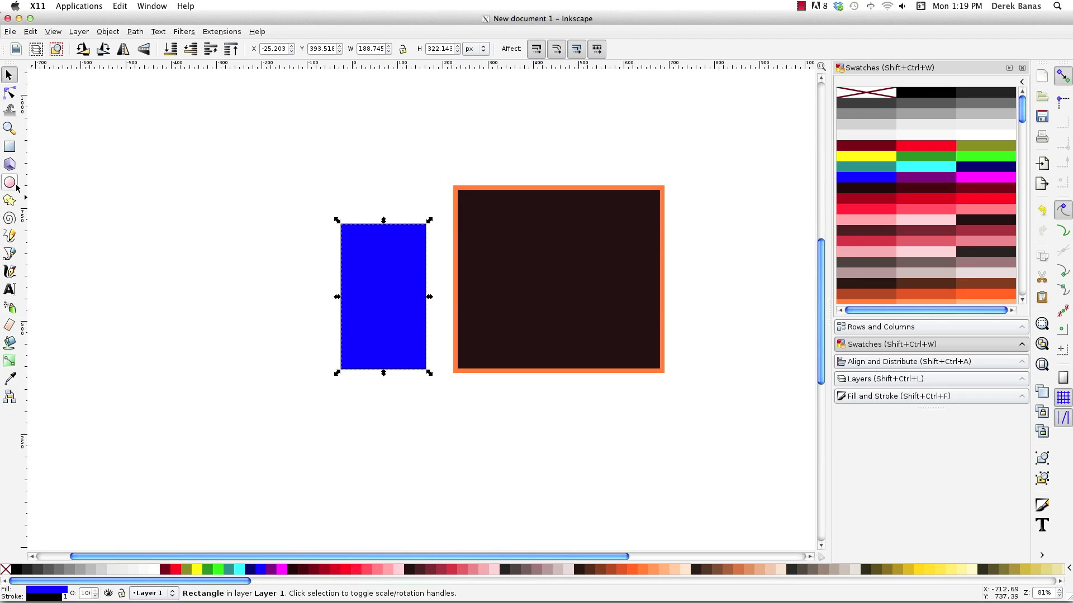
Draw a wide blue rectangle about 243 by 95 px below the existing ones and delete it.
{"action": "left_click", "coordinate": [12, 147]}
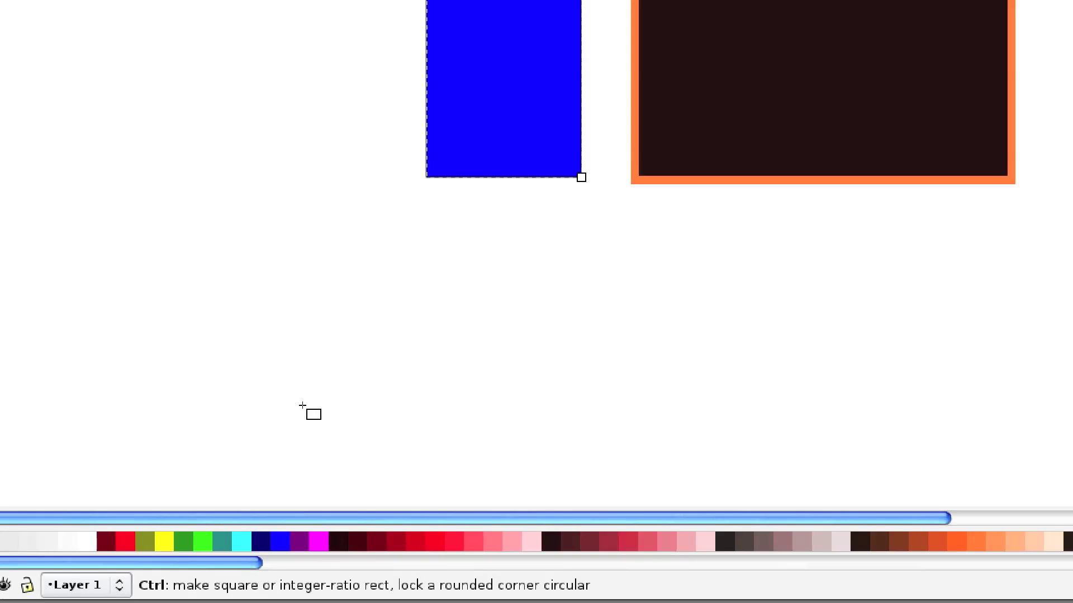
{"action": "left_click_drag", "start_coordinate": [227, 280], "coordinate": [354, 388]}
{"action": "left_click_drag", "start_coordinate": [337, 453], "coordinate": [491, 489]}
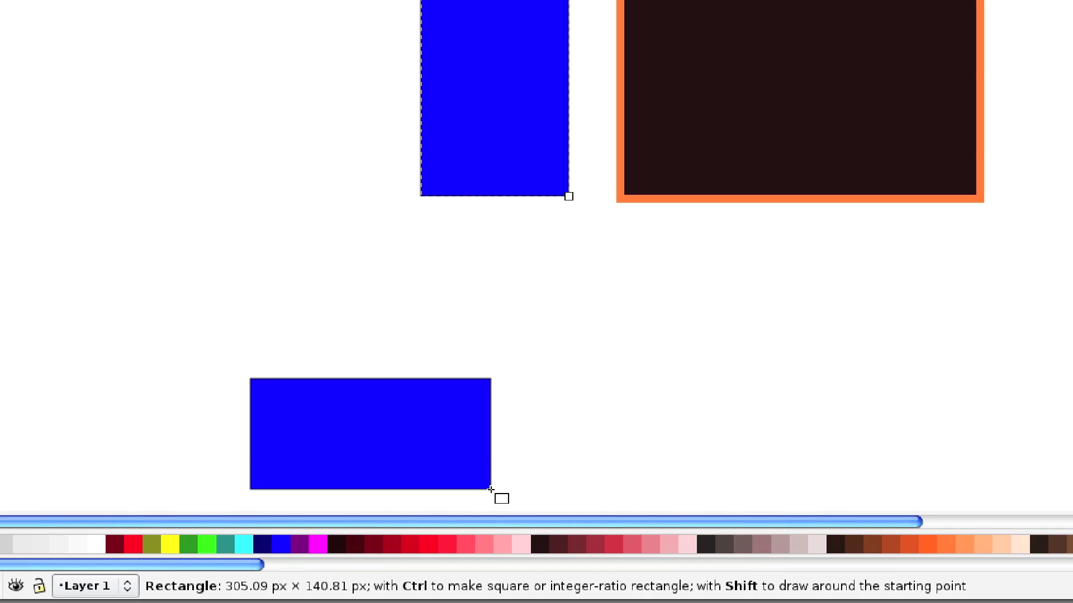
{"action": "left_click_drag", "start_coordinate": [490, 489], "coordinate": [442, 304]}
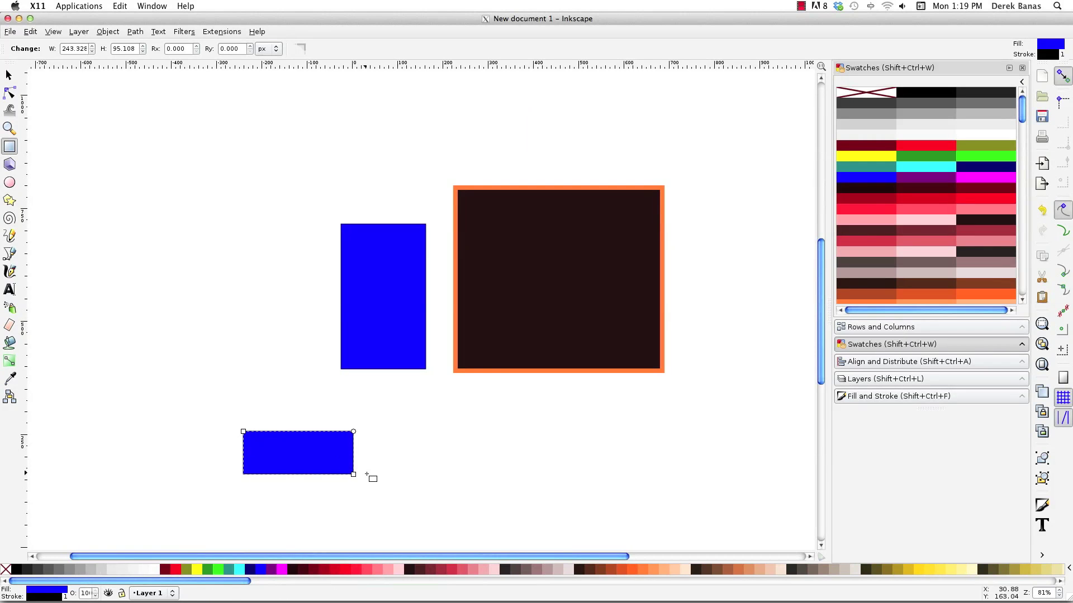
{"action": "key", "text": "Delete"}
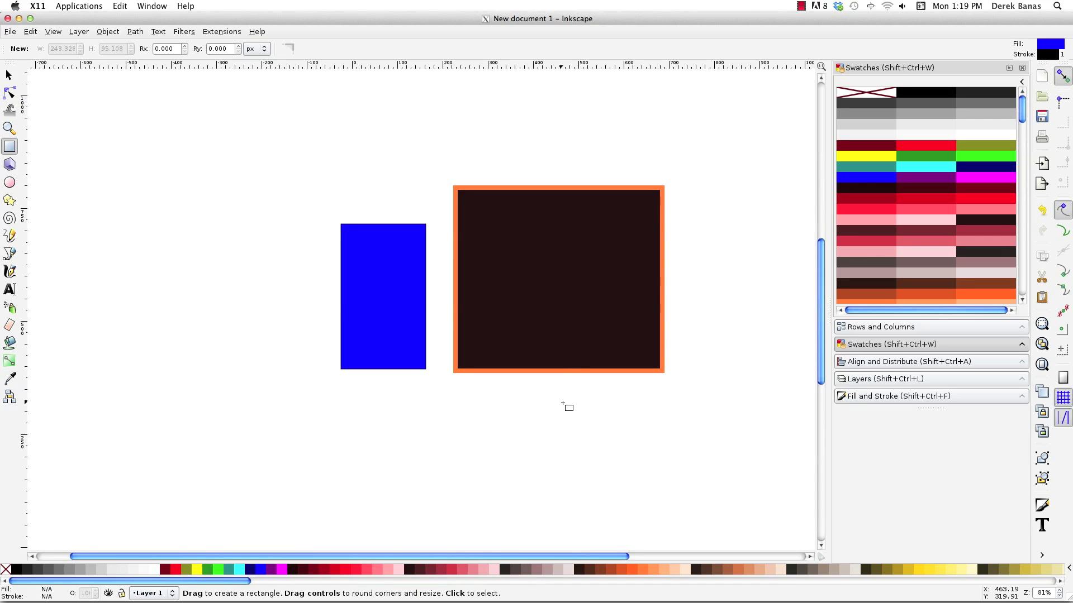
Delete the blue rectangle and the dark rectangle together.
{"action": "key", "text": "s"}
{"action": "left_click_drag", "start_coordinate": [712, 386], "coordinate": [288, 132]}
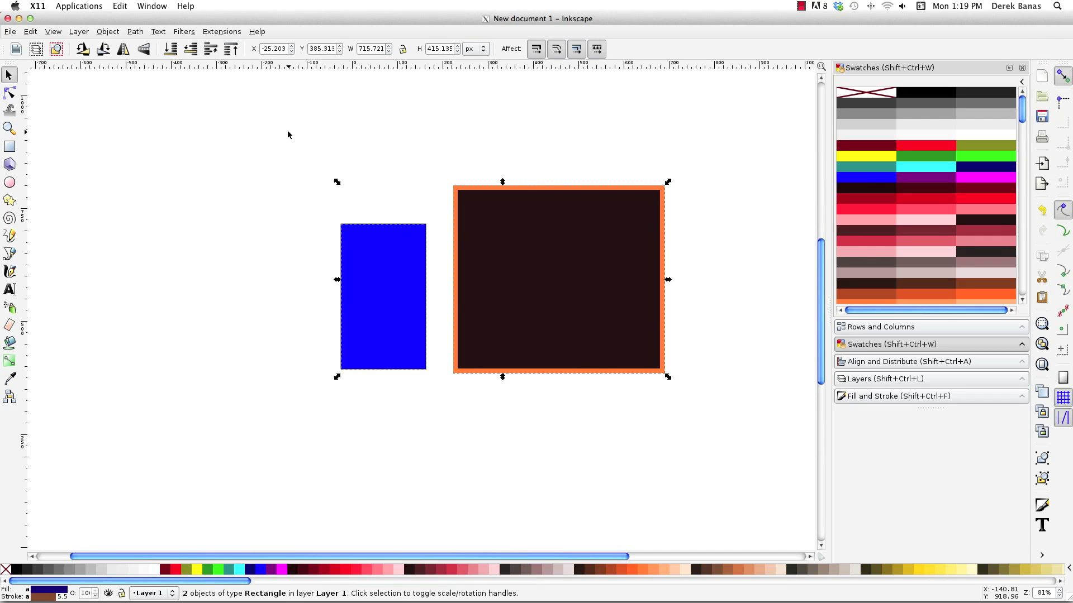
{"action": "key", "text": "Delete"}
Draw five overlapping blue rectangles of different sizes in the middle of the canvas.
{"action": "key", "text": "r"}
{"action": "left_click_drag", "start_coordinate": [413, 211], "coordinate": [452, 274]}
{"action": "mouse_move", "coordinate": [514, 186]}
{"action": "left_mouse_down"}
{"action": "mouse_move", "coordinate": [635, 260]}
{"action": "mouse_move", "coordinate": [661, 301]}
{"action": "left_mouse_up"}
{"action": "left_click_drag", "start_coordinate": [390, 184], "coordinate": [476, 294]}
{"action": "left_click_drag", "start_coordinate": [494, 392], "coordinate": [383, 314]}
Fill the rearmost rectangle with medium orange, the upper-right one with light peach (ffccaa) and the lower-right one with light orange.
{"action": "key", "text": "s"}
{"action": "left_click", "coordinate": [501, 246]}
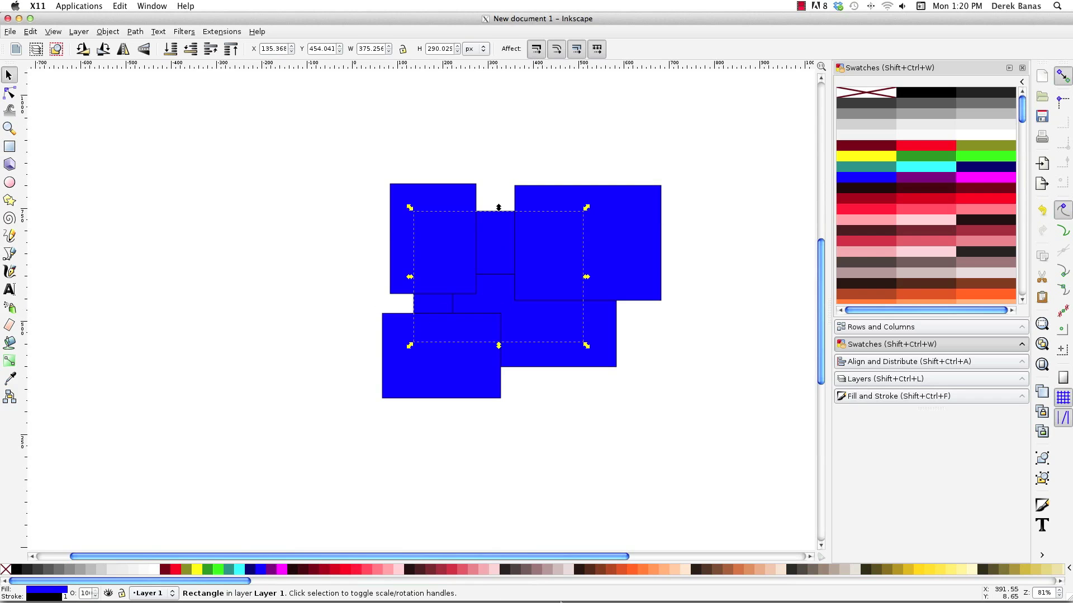
{"action": "left_click", "coordinate": [655, 571]}
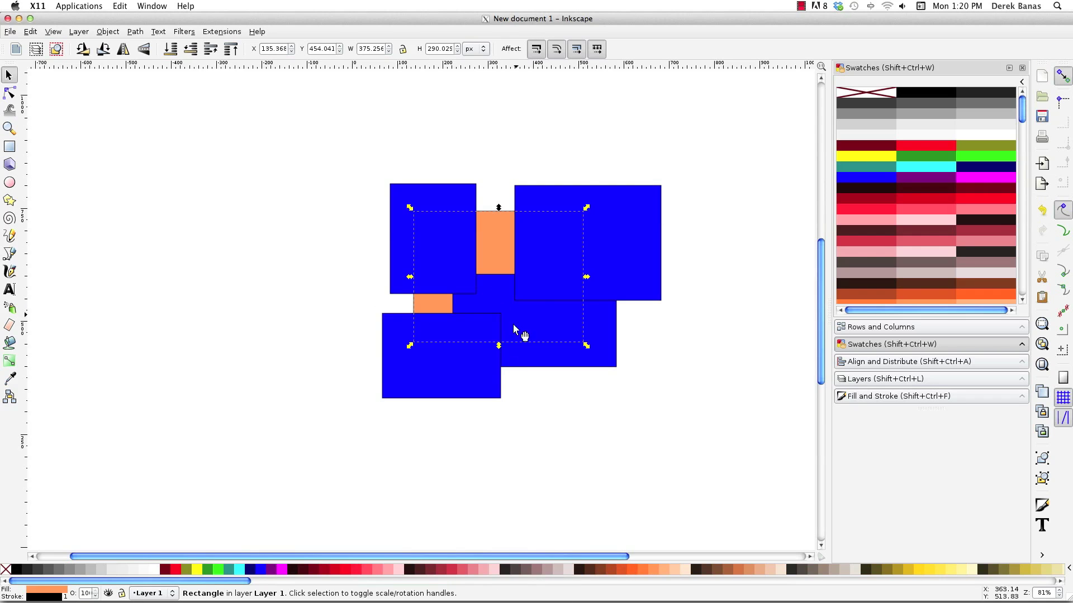
{"action": "left_click", "coordinate": [545, 280]}
{"action": "left_click", "coordinate": [678, 565]}
{"action": "left_click", "coordinate": [544, 359]}
{"action": "left_click", "coordinate": [665, 569]}
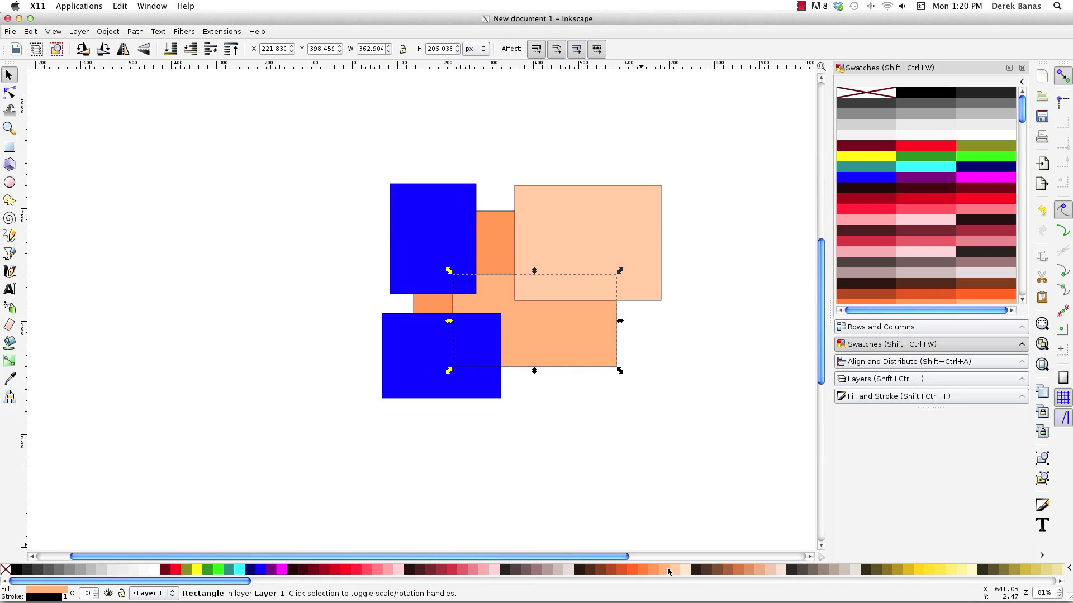
Fill the lower-left rectangle with pale cream and the upper-left one with strong orange.
{"action": "left_click", "coordinate": [440, 385]}
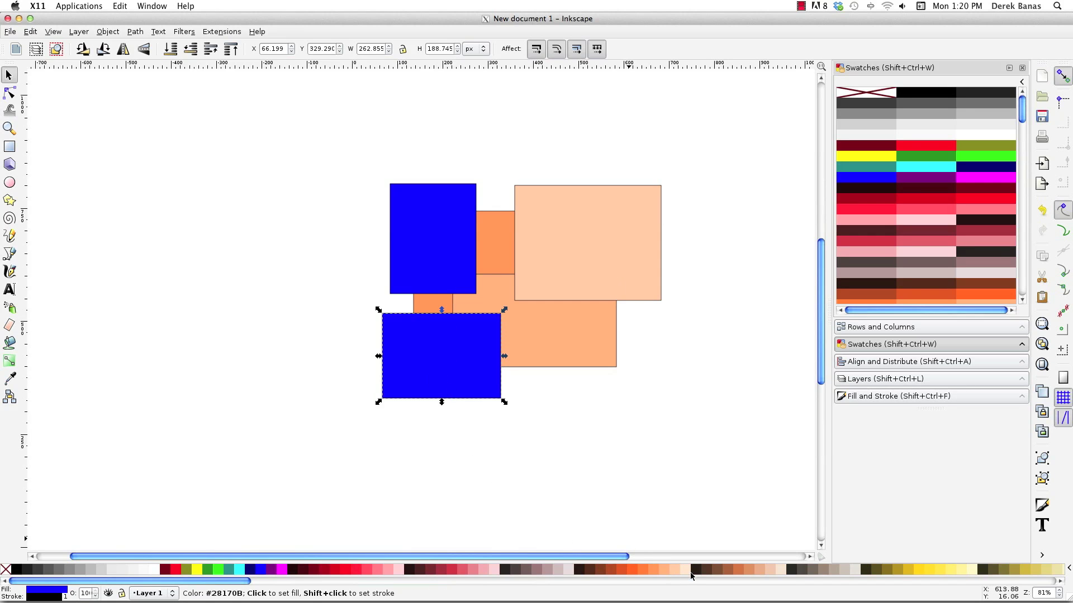
{"action": "left_click", "coordinate": [687, 569]}
{"action": "left_click", "coordinate": [434, 269]}
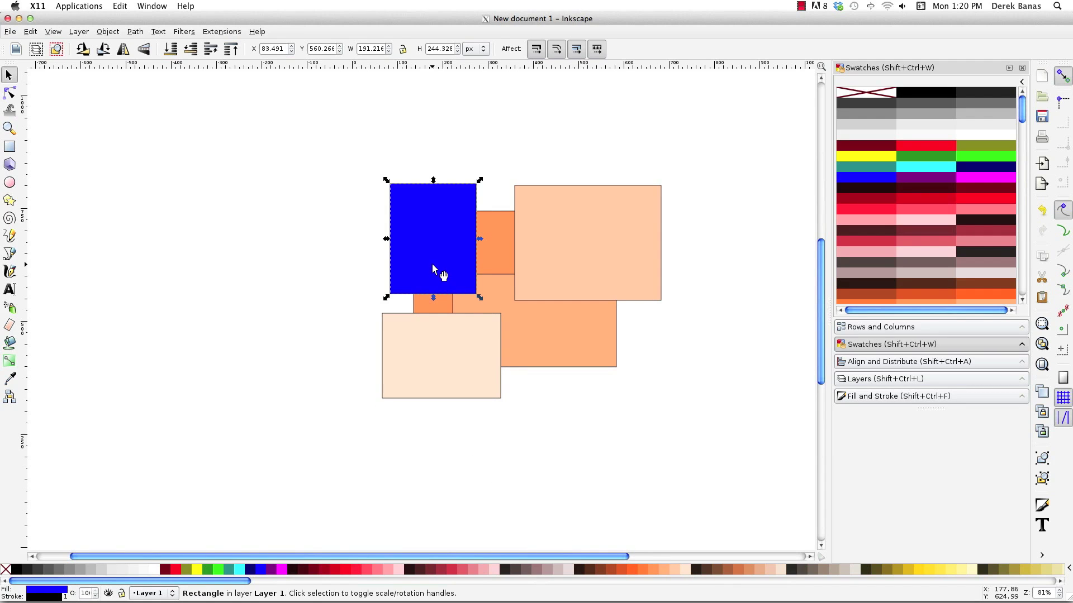
{"action": "left_click", "coordinate": [642, 571]}
Recolour the upper-left rectangle with the Dropper, averaging the colour over areas of the overlapping orange rectangles.
{"action": "key", "text": "d"}
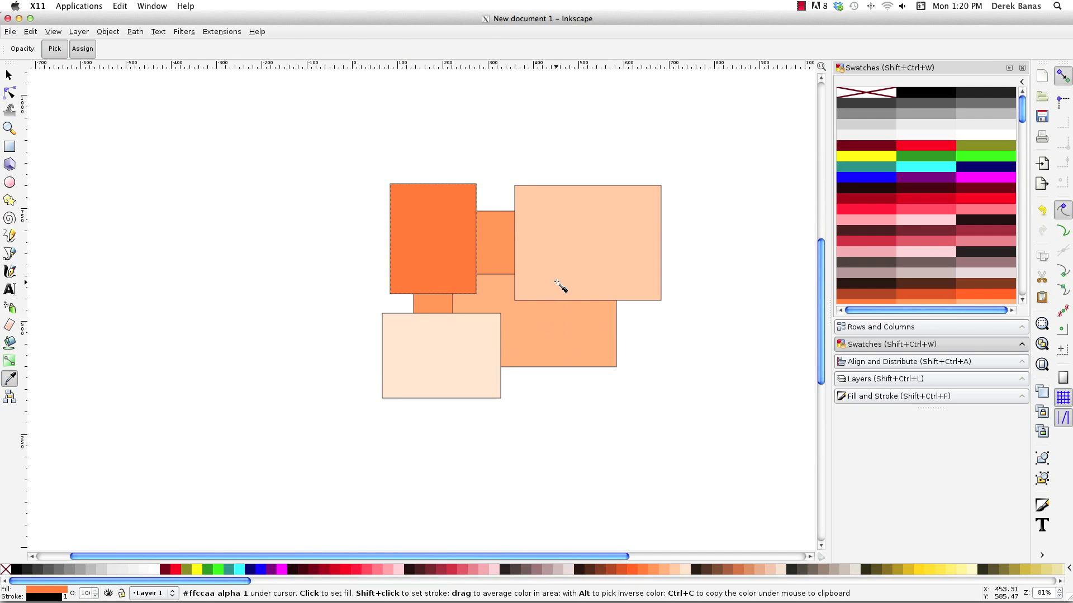
{"action": "key", "text": "s"}
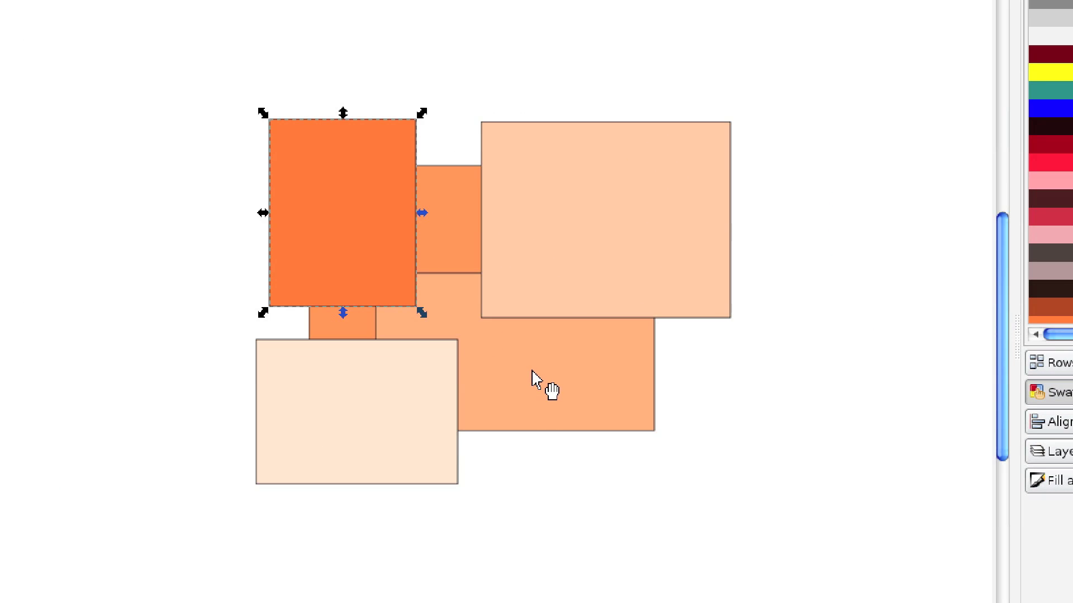
{"action": "key", "text": "d"}
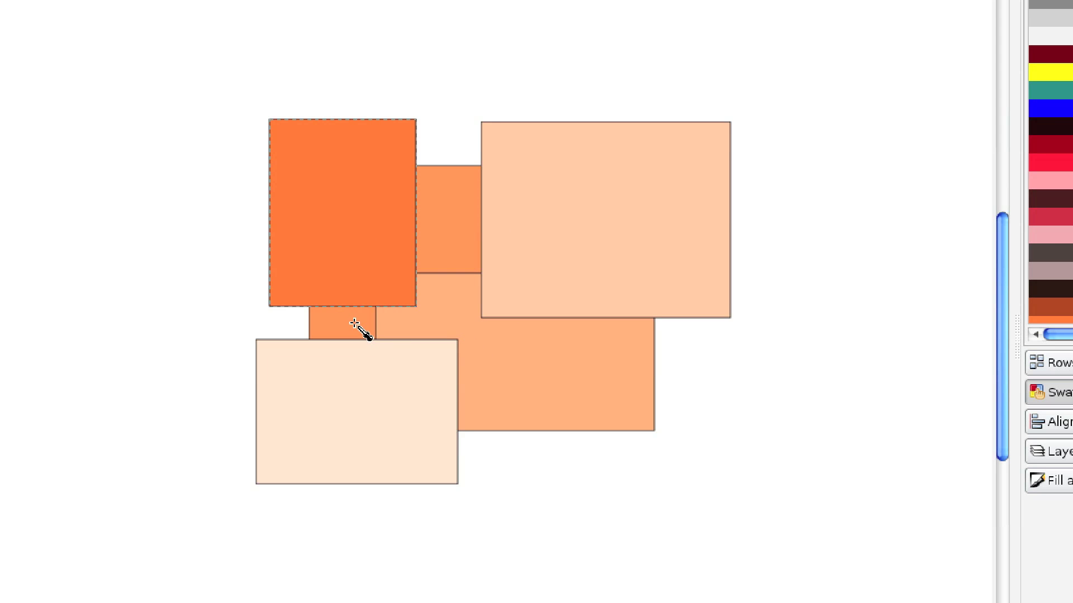
{"action": "left_click_drag", "start_coordinate": [506, 358], "coordinate": [388, 277]}
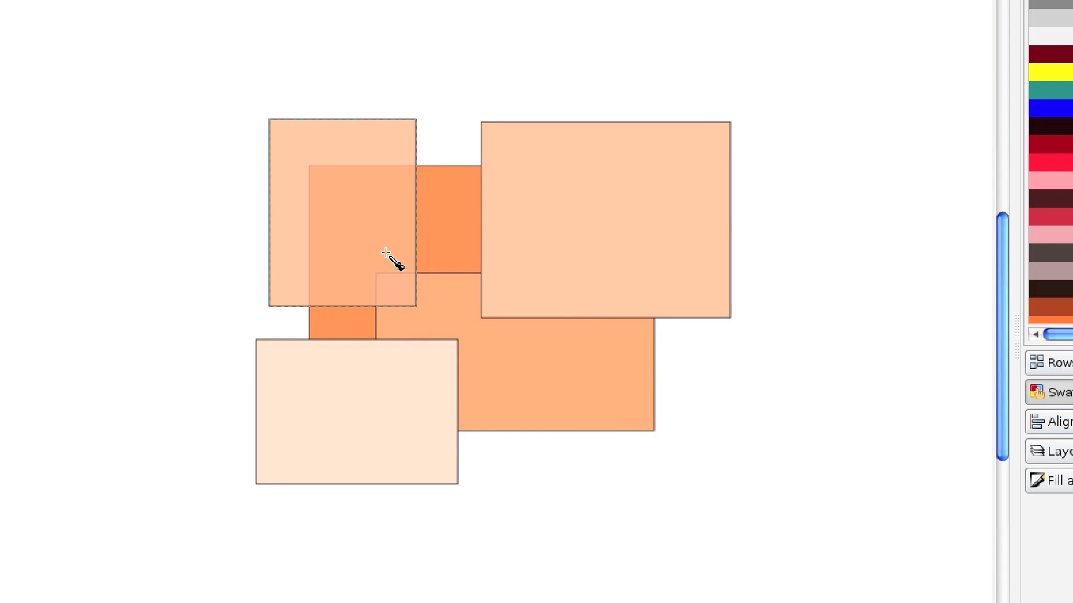
{"action": "left_click_drag", "start_coordinate": [496, 350], "coordinate": [386, 284]}
{"action": "left_click_drag", "start_coordinate": [466, 323], "coordinate": [359, 267]}
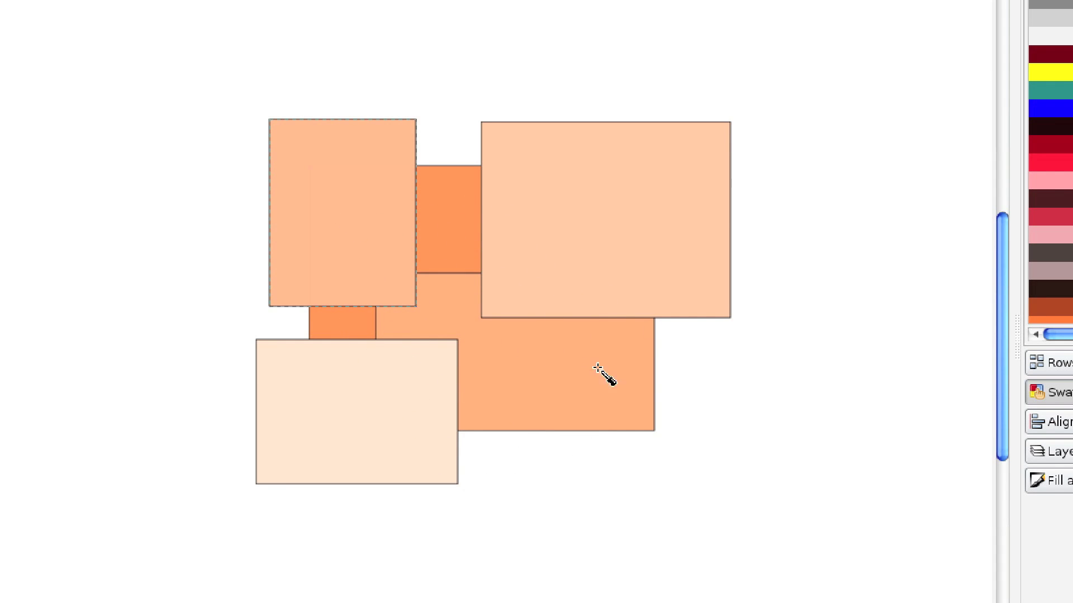
{"action": "left_click_drag", "start_coordinate": [479, 335], "coordinate": [391, 295]}
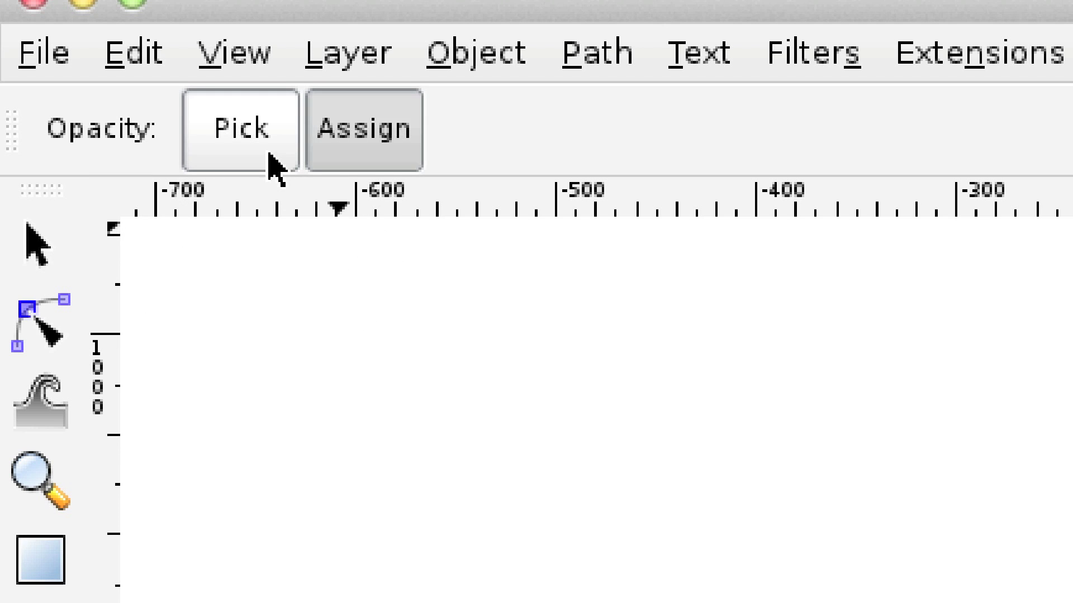
{"action": "left_click", "coordinate": [369, 152]}
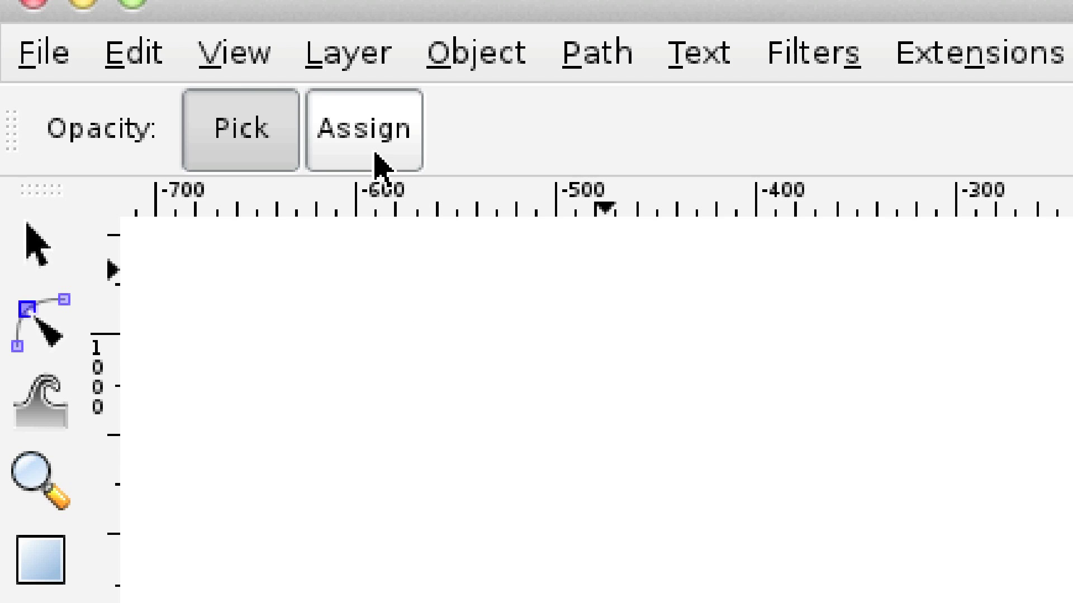
{"action": "left_click", "coordinate": [246, 150]}
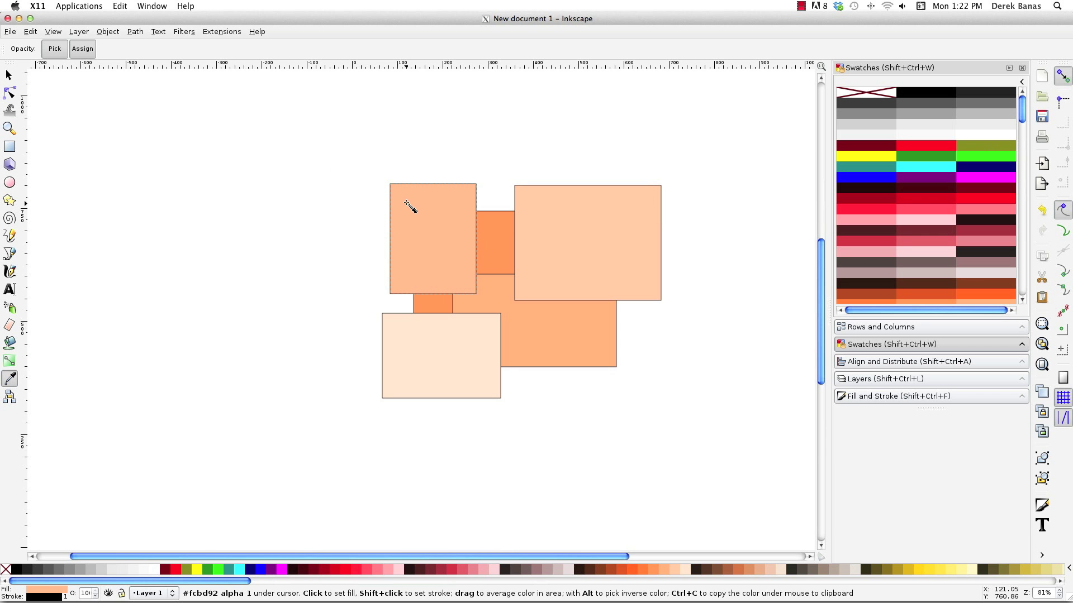
Select all five overlapping orange rectangles and delete them.
{"action": "key", "text": "F1"}
{"action": "left_click_drag", "start_coordinate": [702, 421], "coordinate": [280, 159]}
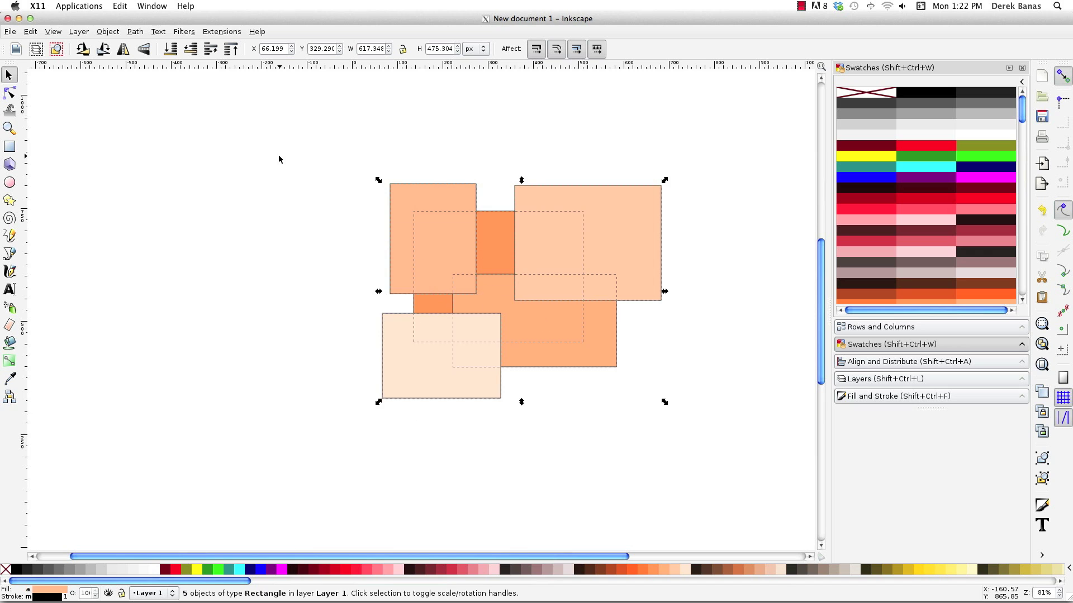
{"action": "key", "text": "Delete"}
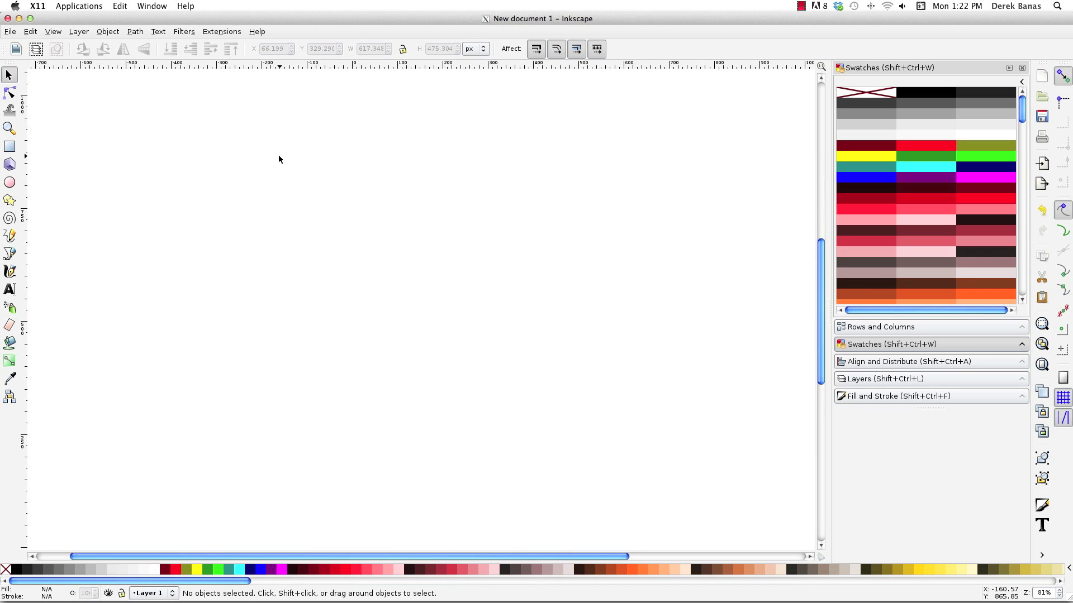
Draw a blue rectangle about 136 by 127 px and duplicate it in place until 13 are stacked.
{"action": "key", "text": "F4"}
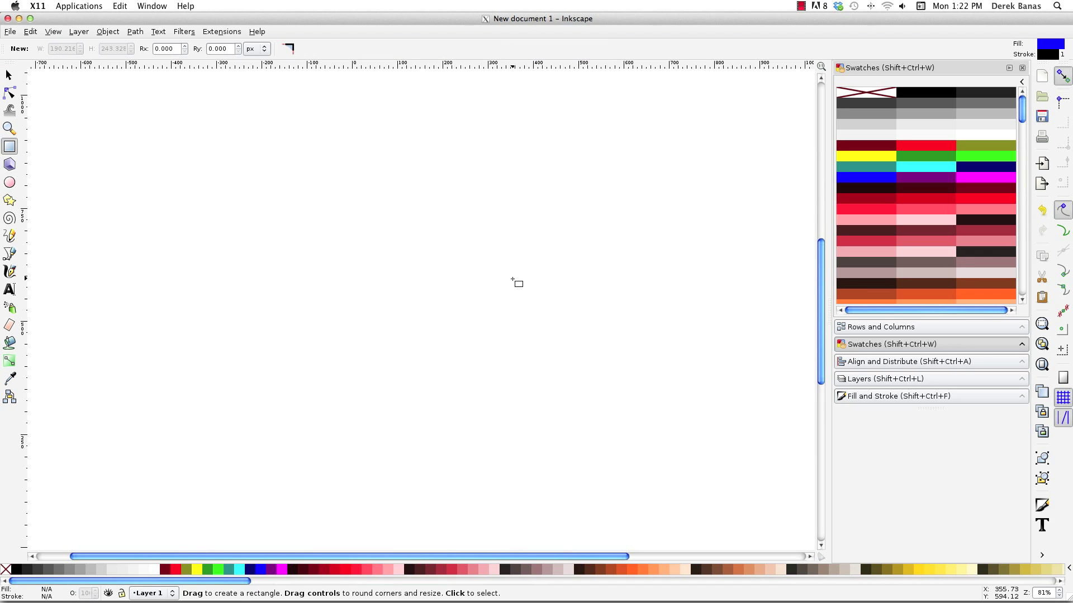
{"action": "mouse_move", "coordinate": [451, 213]}
{"action": "left_mouse_down"}
{"action": "mouse_move", "coordinate": [530, 291]}
{"action": "mouse_move", "coordinate": [507, 264]}
{"action": "left_mouse_up"}
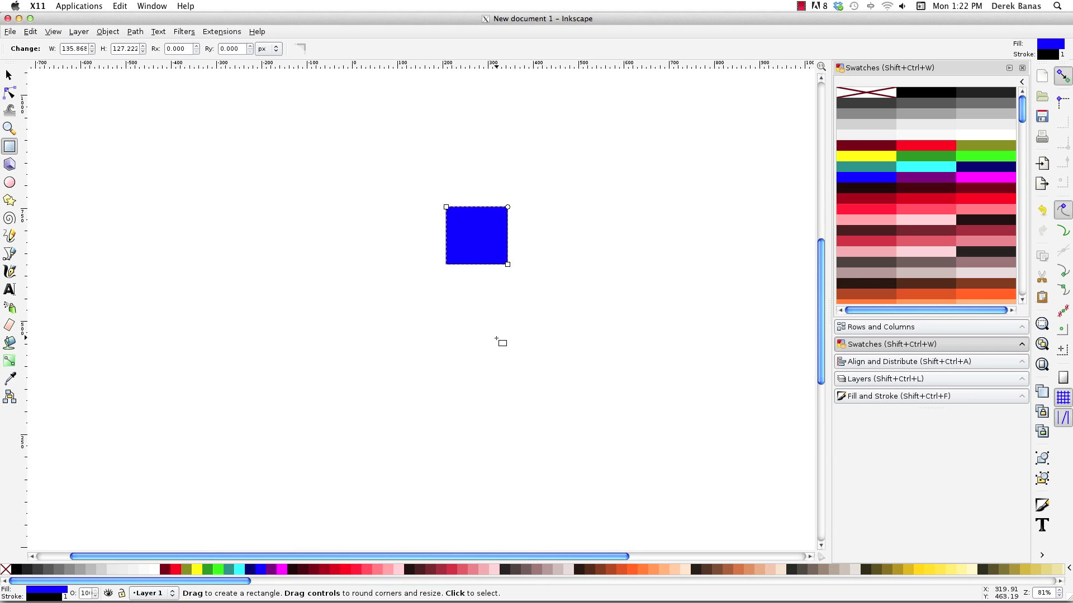
{"action": "key", "text": "s"}
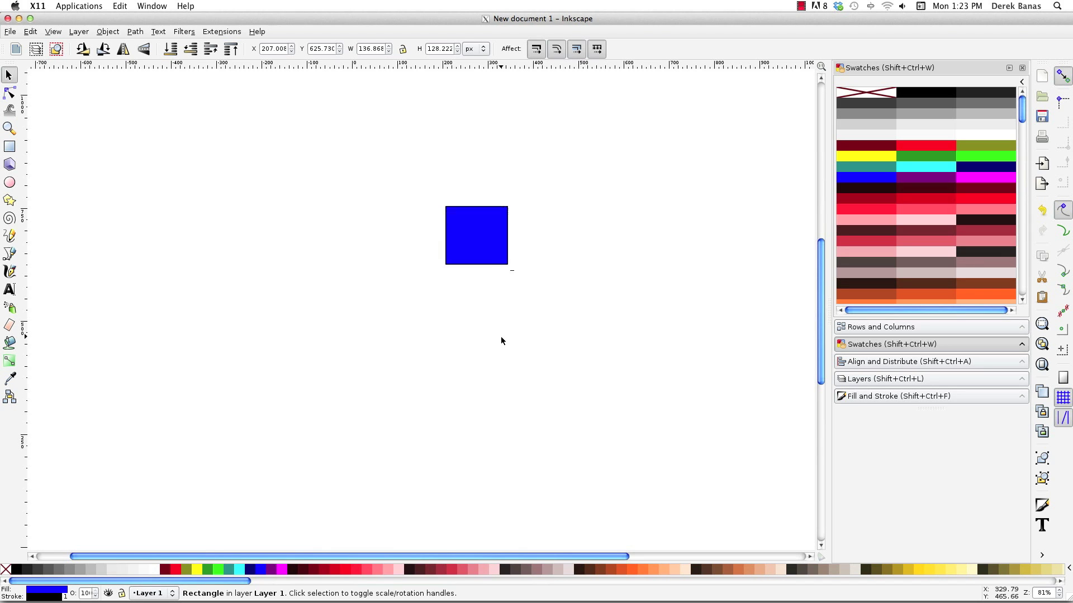
Arrange all the stacked blue rectangles in 4 rows and 4 columns with 15.0 spacing and move the grid up and left.
{"action": "left_click_drag", "start_coordinate": [579, 310], "coordinate": [377, 166]}
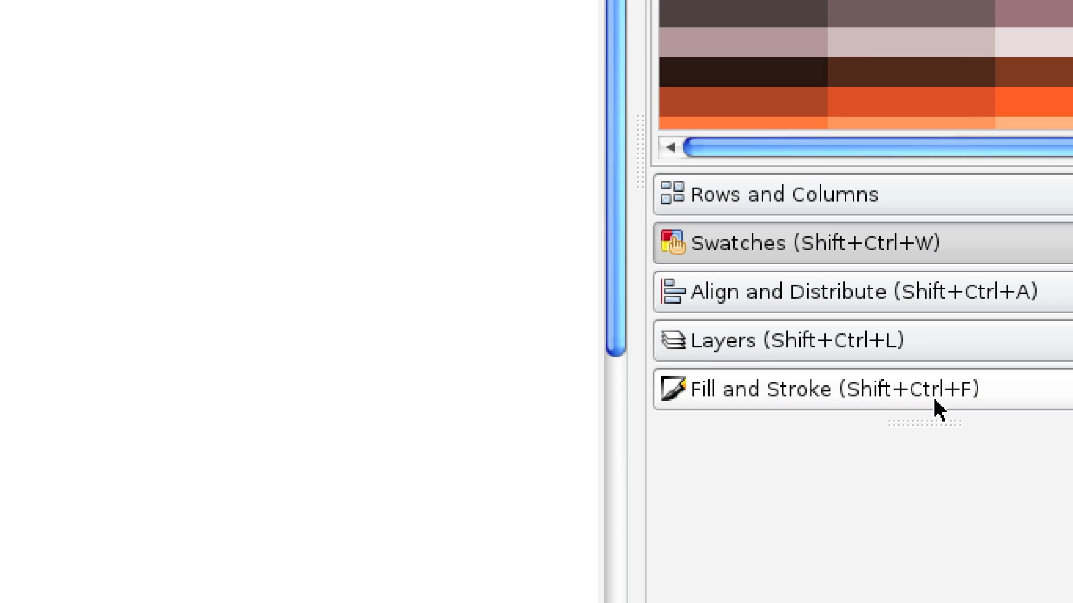
{"action": "left_click", "coordinate": [917, 326]}
{"action": "left_click", "coordinate": [887, 192]}
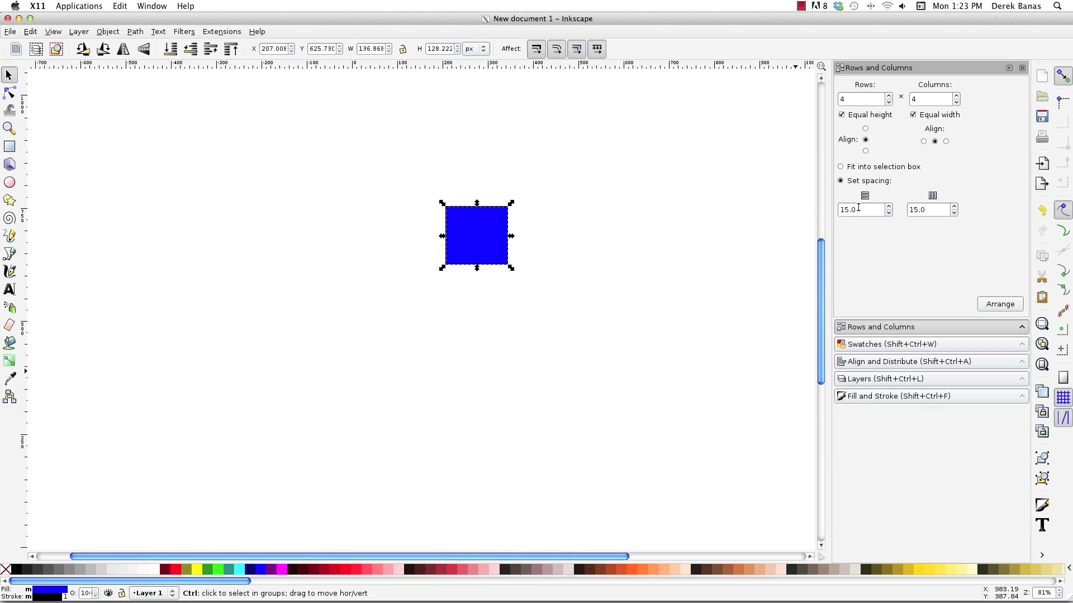
{"action": "left_click", "coordinate": [1000, 305]}
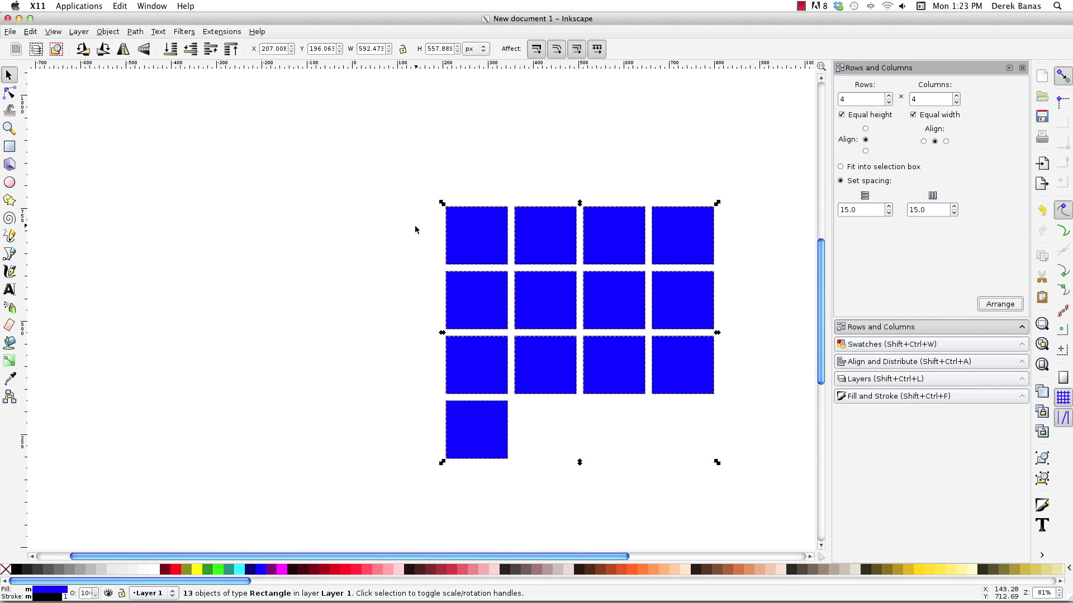
{"action": "left_click_drag", "start_coordinate": [396, 184], "coordinate": [727, 486]}
{"action": "left_click_drag", "start_coordinate": [618, 363], "coordinate": [383, 257]}
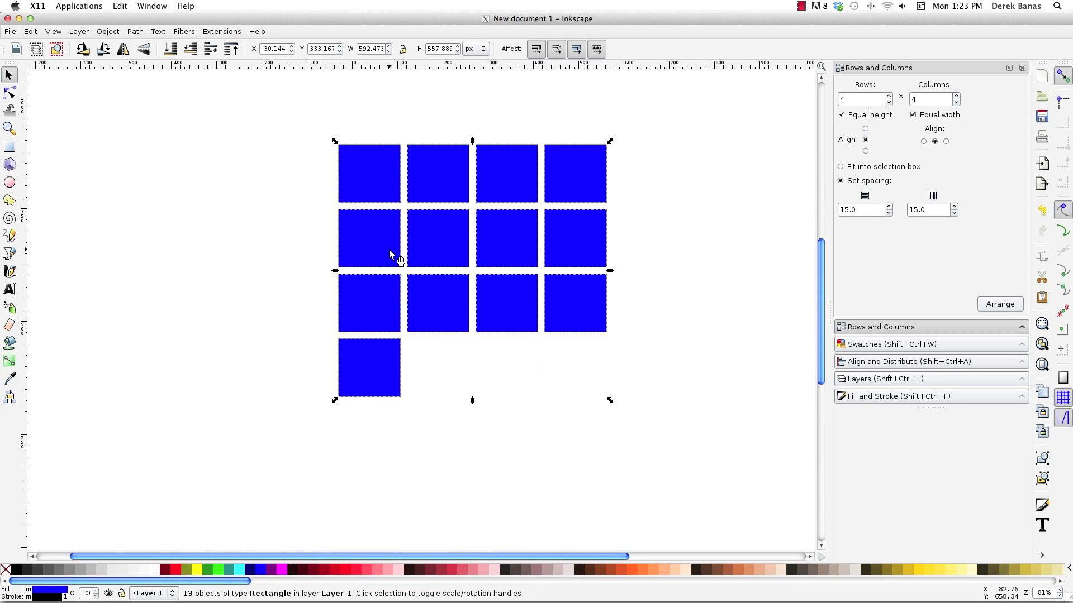
Inset edges of the blue squares with the Tweak tool at width 7, undo the last stroke, and select all squares.
{"action": "key", "text": "w"}
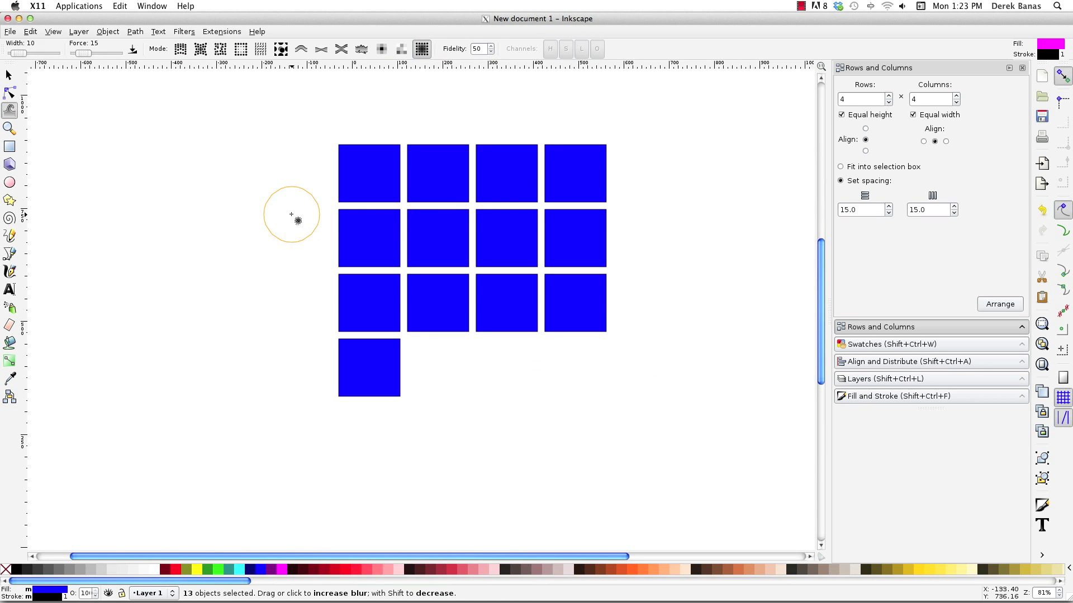
{"action": "key", "text": "ctrl"}
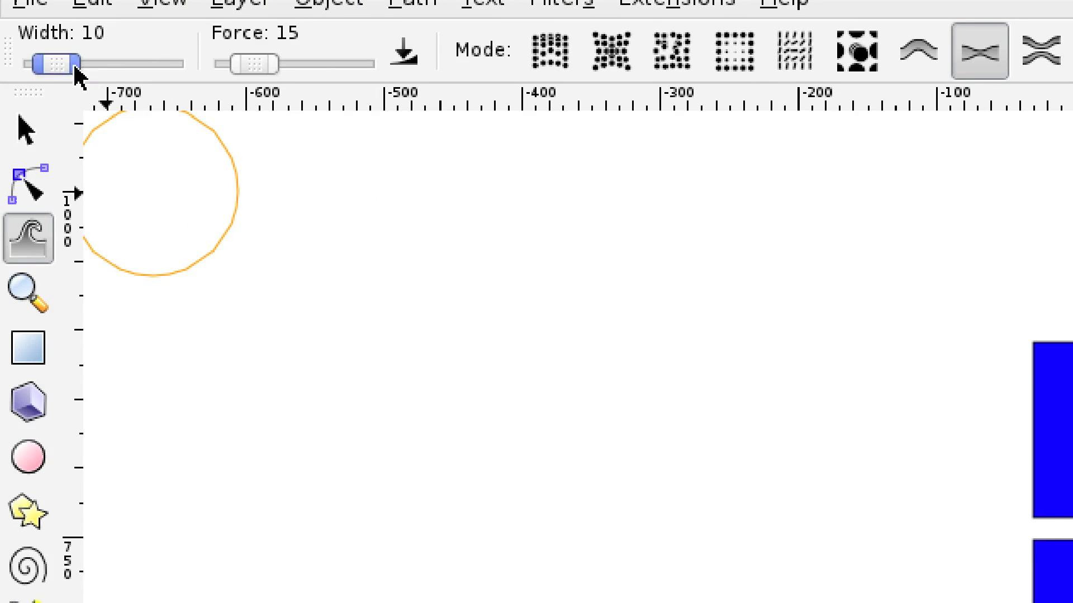
{"action": "left_click_drag", "start_coordinate": [70, 67], "coordinate": [67, 70]}
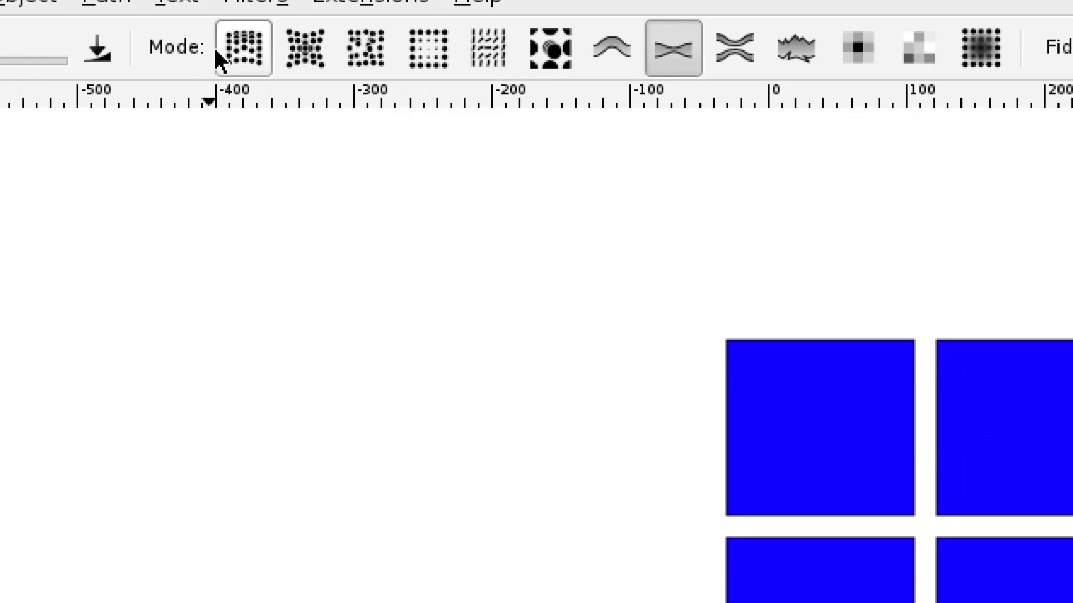
{"action": "left_click", "coordinate": [239, 43]}
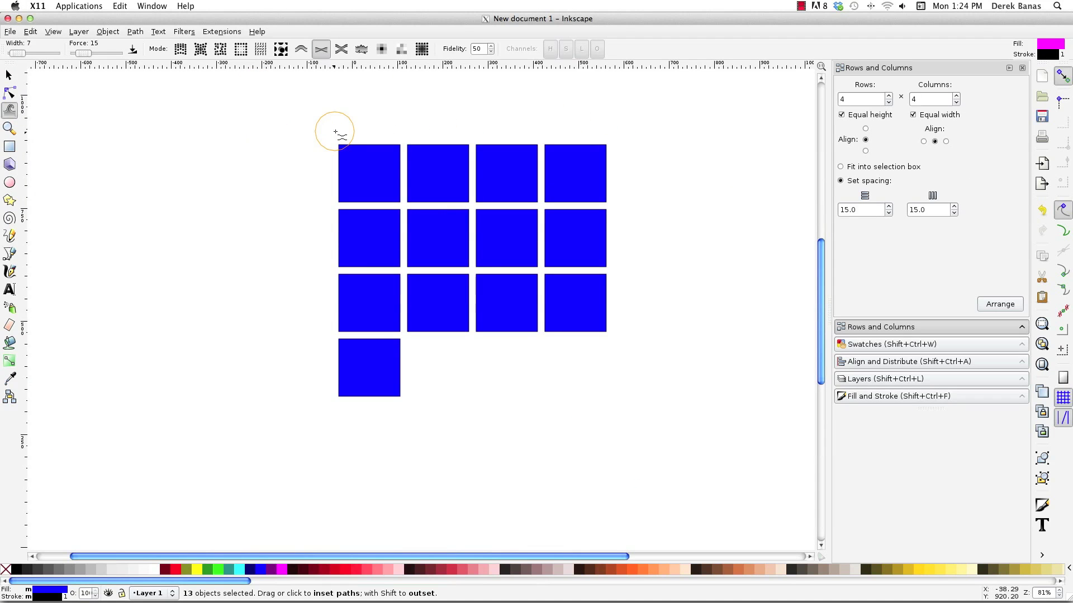
{"action": "mouse_move", "coordinate": [335, 132]}
{"action": "left_mouse_down"}
{"action": "mouse_move", "coordinate": [481, 270]}
{"action": "mouse_move", "coordinate": [556, 309]}
{"action": "left_mouse_up"}
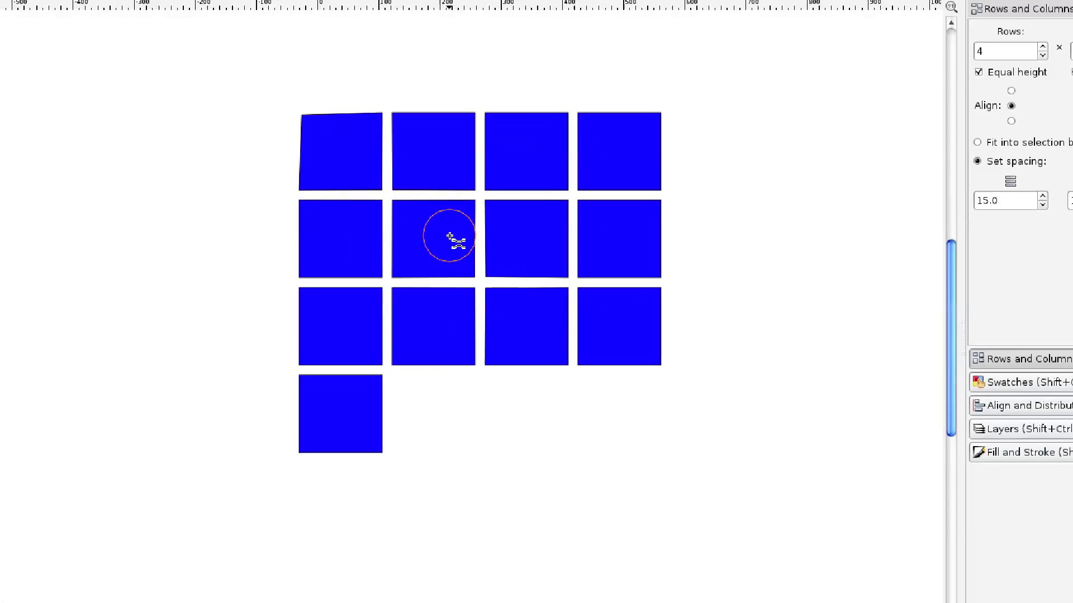
{"action": "mouse_move", "coordinate": [449, 237]}
{"action": "left_mouse_down"}
{"action": "mouse_move", "coordinate": [411, 185]}
{"action": "mouse_move", "coordinate": [495, 263]}
{"action": "left_mouse_up"}
{"action": "mouse_move", "coordinate": [546, 334]}
{"action": "left_mouse_down"}
{"action": "mouse_move", "coordinate": [677, 467]}
{"action": "mouse_move", "coordinate": [529, 368]}
{"action": "mouse_move", "coordinate": [835, 376]}
{"action": "mouse_move", "coordinate": [722, 316]}
{"action": "mouse_move", "coordinate": [903, 498]}
{"action": "mouse_move", "coordinate": [560, 434]}
{"action": "mouse_move", "coordinate": [151, 402]}
{"action": "mouse_move", "coordinate": [302, 418]}
{"action": "left_mouse_up"}
{"action": "key", "text": "ctrl+z"}
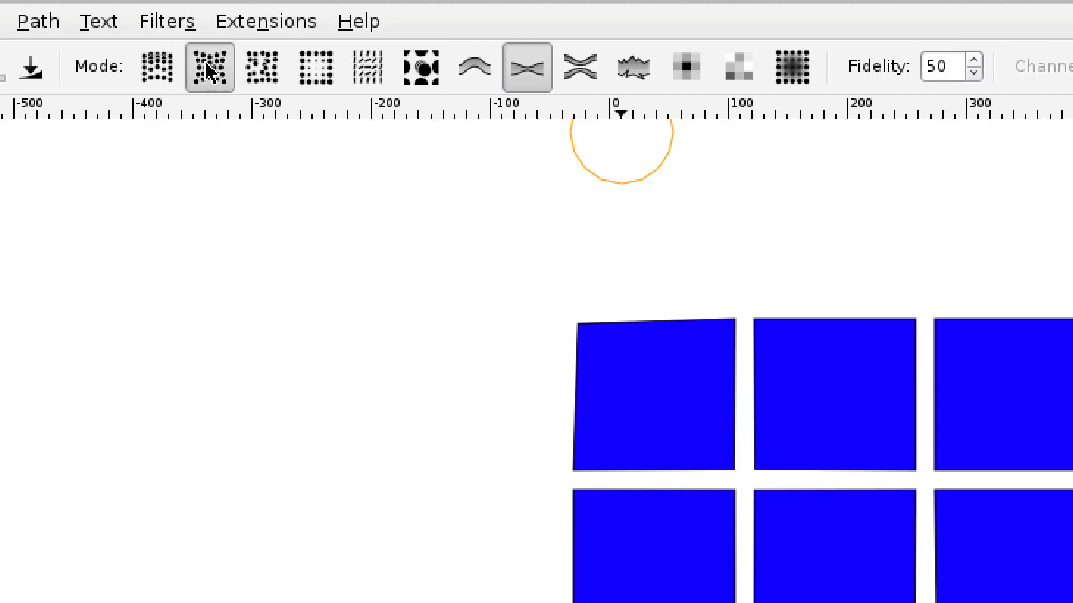
{"action": "key", "text": "ctrl+a"}
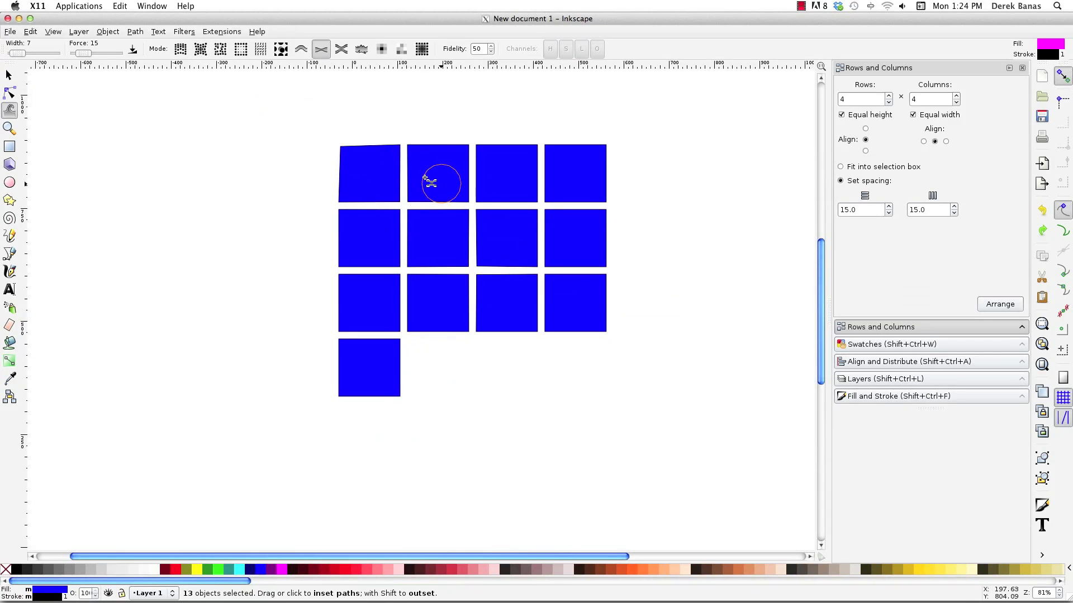
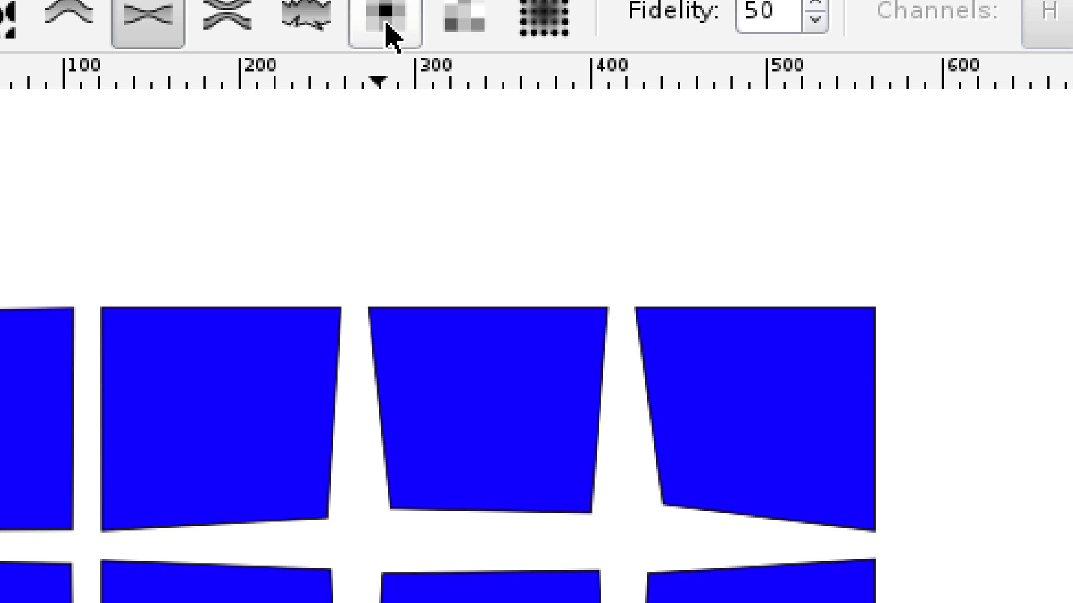
Paint magenta over the grid of squares with the Tweak tool and jitter their colours.
{"action": "left_click", "coordinate": [441, 53]}
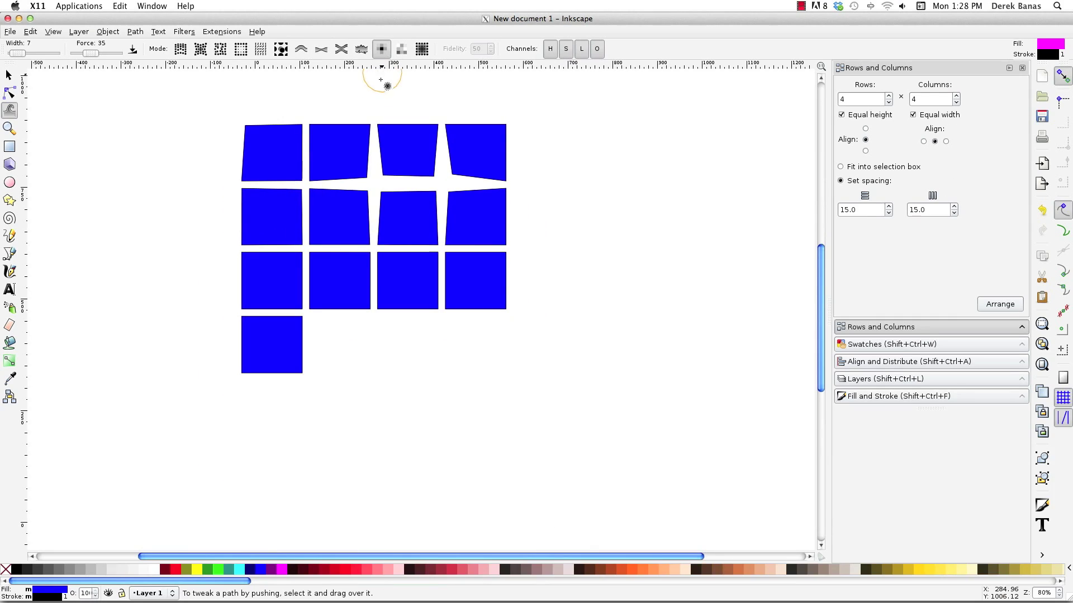
{"action": "mouse_move", "coordinate": [486, 279]}
{"action": "left_mouse_down"}
{"action": "mouse_move", "coordinate": [355, 240]}
{"action": "mouse_move", "coordinate": [325, 197]}
{"action": "mouse_move", "coordinate": [346, 158]}
{"action": "mouse_move", "coordinate": [397, 154]}
{"action": "mouse_move", "coordinate": [450, 178]}
{"action": "mouse_move", "coordinate": [465, 220]}
{"action": "mouse_move", "coordinate": [417, 252]}
{"action": "mouse_move", "coordinate": [285, 276]}
{"action": "mouse_move", "coordinate": [268, 274]}
{"action": "mouse_move", "coordinate": [257, 198]}
{"action": "mouse_move", "coordinate": [285, 155]}
{"action": "mouse_move", "coordinate": [361, 169]}
{"action": "mouse_move", "coordinate": [421, 219]}
{"action": "mouse_move", "coordinate": [447, 268]}
{"action": "mouse_move", "coordinate": [474, 283]}
{"action": "left_mouse_up"}
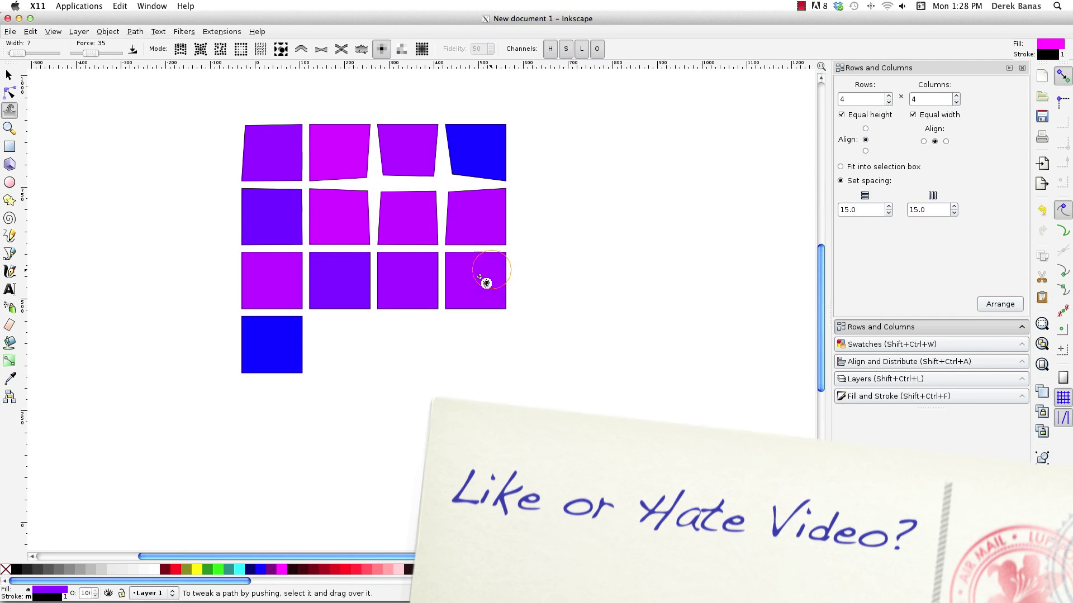
{"action": "mouse_move", "coordinate": [216, 335]}
{"action": "left_mouse_down"}
{"action": "mouse_move", "coordinate": [255, 340]}
{"action": "mouse_move", "coordinate": [322, 338]}
{"action": "mouse_move", "coordinate": [370, 269]}
{"action": "mouse_move", "coordinate": [503, 246]}
{"action": "left_mouse_up"}
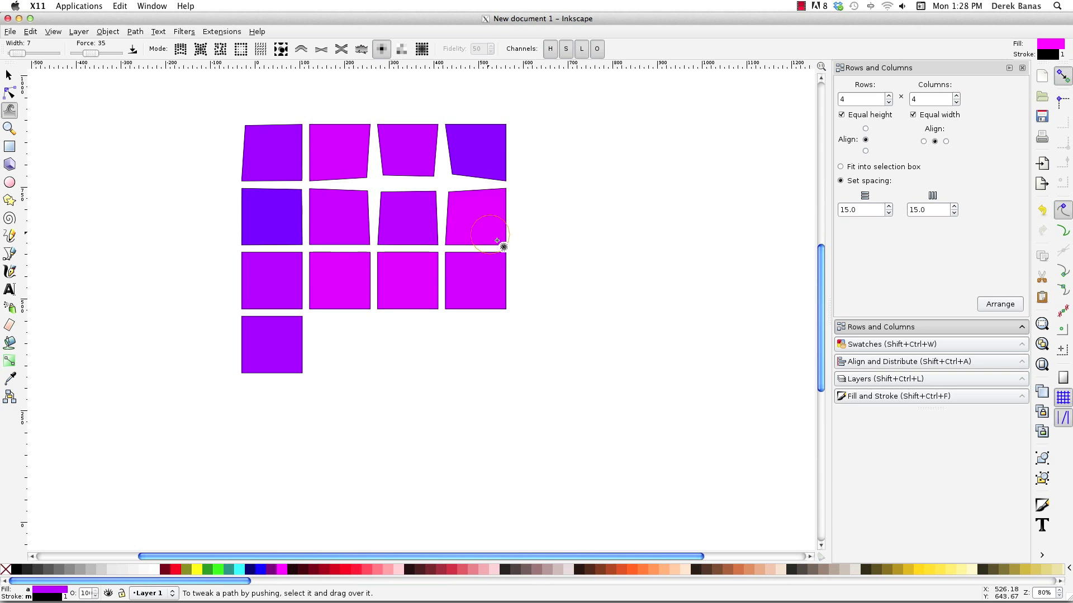
{"action": "left_click", "coordinate": [403, 49]}
{"action": "mouse_move", "coordinate": [491, 113]}
{"action": "left_mouse_down"}
{"action": "mouse_move", "coordinate": [467, 192]}
{"action": "mouse_move", "coordinate": [485, 242]}
{"action": "mouse_move", "coordinate": [464, 272]}
{"action": "mouse_move", "coordinate": [416, 280]}
{"action": "mouse_move", "coordinate": [349, 277]}
{"action": "mouse_move", "coordinate": [324, 232]}
{"action": "mouse_move", "coordinate": [349, 183]}
{"action": "mouse_move", "coordinate": [394, 152]}
{"action": "mouse_move", "coordinate": [311, 136]}
{"action": "mouse_move", "coordinate": [281, 261]}
{"action": "mouse_move", "coordinate": [280, 320]}
{"action": "mouse_move", "coordinate": [256, 351]}
{"action": "mouse_move", "coordinate": [241, 310]}
{"action": "mouse_move", "coordinate": [305, 252]}
{"action": "mouse_move", "coordinate": [370, 233]}
{"action": "mouse_move", "coordinate": [401, 154]}
{"action": "mouse_move", "coordinate": [341, 121]}
{"action": "left_mouse_up"}
Blur the second, third and fourth squares of the grid's top row with the Tweak tool.
{"action": "left_click", "coordinate": [422, 49]}
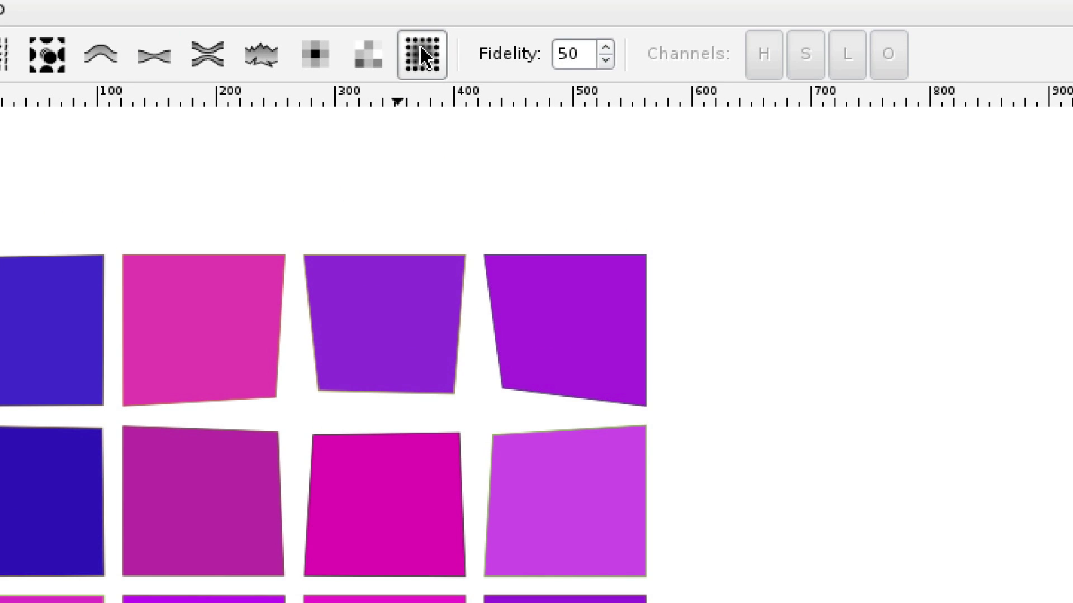
{"action": "mouse_move", "coordinate": [595, 279]}
{"action": "left_mouse_down"}
{"action": "mouse_move", "coordinate": [602, 273]}
{"action": "mouse_move", "coordinate": [543, 336]}
{"action": "mouse_move", "coordinate": [354, 239]}
{"action": "mouse_move", "coordinate": [317, 323]}
{"action": "mouse_move", "coordinate": [213, 246]}
{"action": "mouse_move", "coordinate": [223, 359]}
{"action": "mouse_move", "coordinate": [240, 336]}
{"action": "left_mouse_up"}
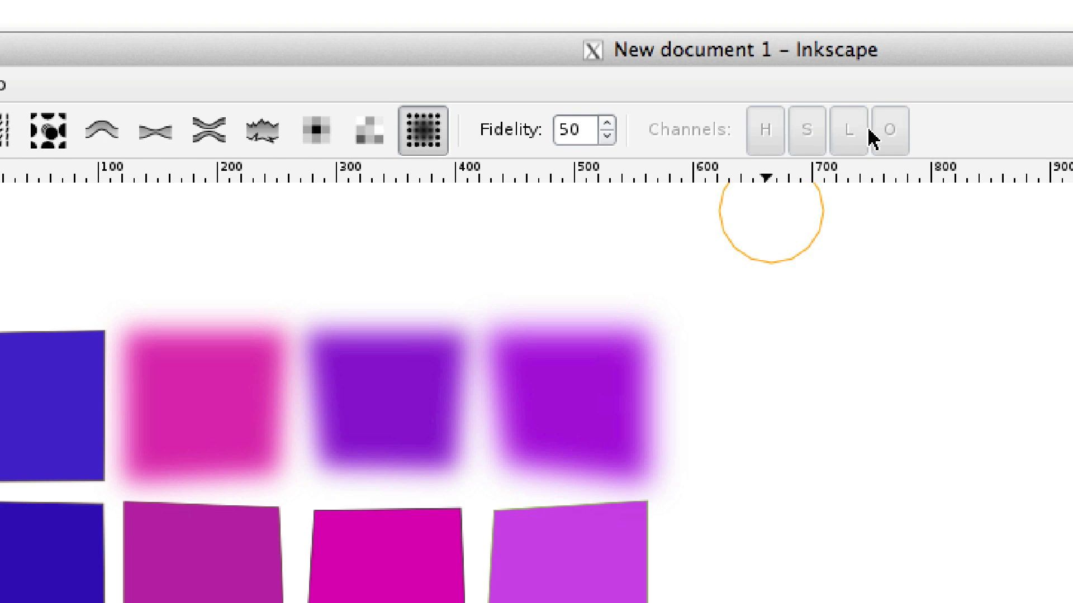
{"action": "key", "text": "shift+s"}
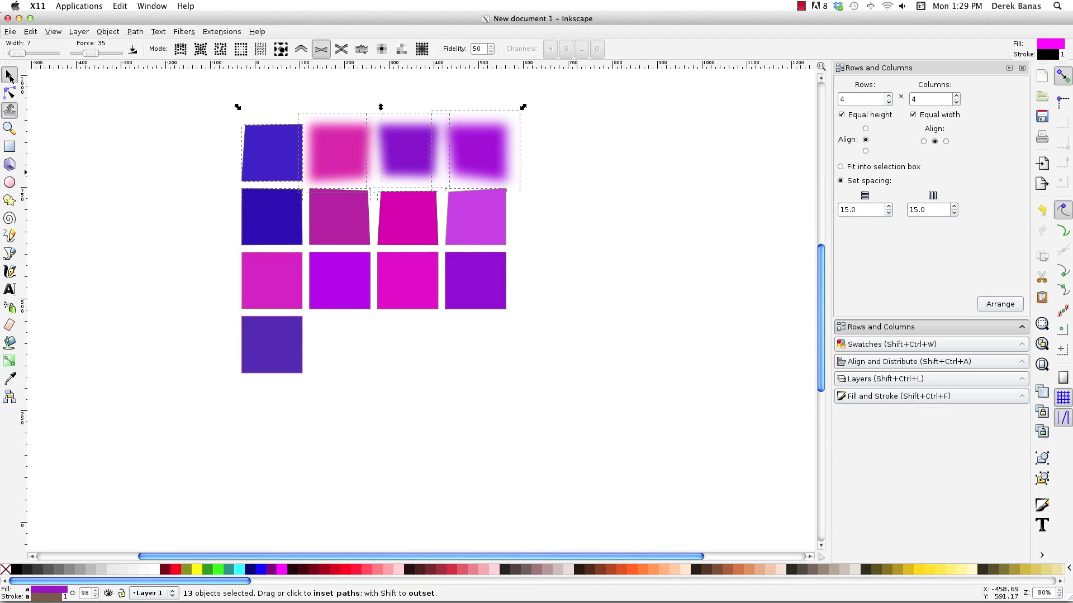
Select the whole grid of tweaked squares and delete it.
{"action": "left_click", "coordinate": [10, 75]}
{"action": "left_click_drag", "start_coordinate": [596, 377], "coordinate": [162, 99]}
{"action": "key", "text": "Delete"}
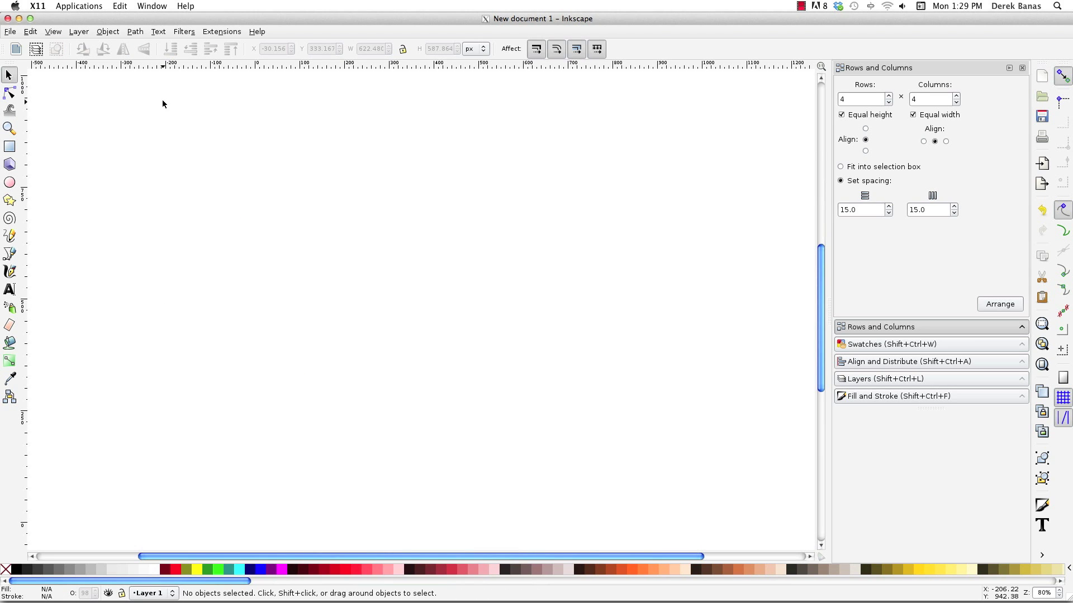
Show the Fill and Stroke settings and draw a large blue rectangle near the right edge of the canvas.
{"action": "key", "text": "r"}
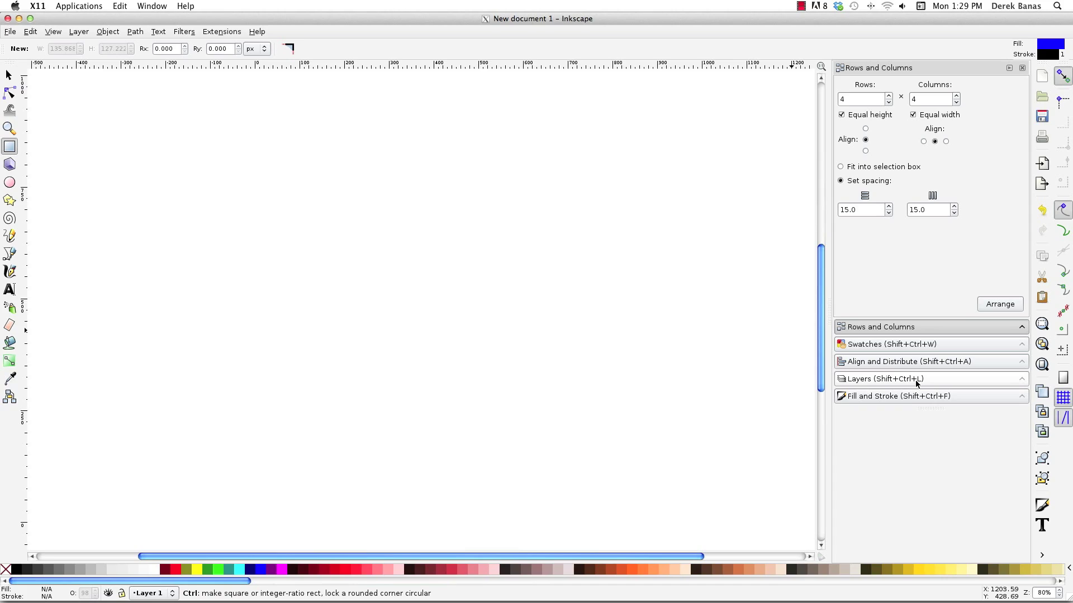
{"action": "left_click", "coordinate": [865, 442]}
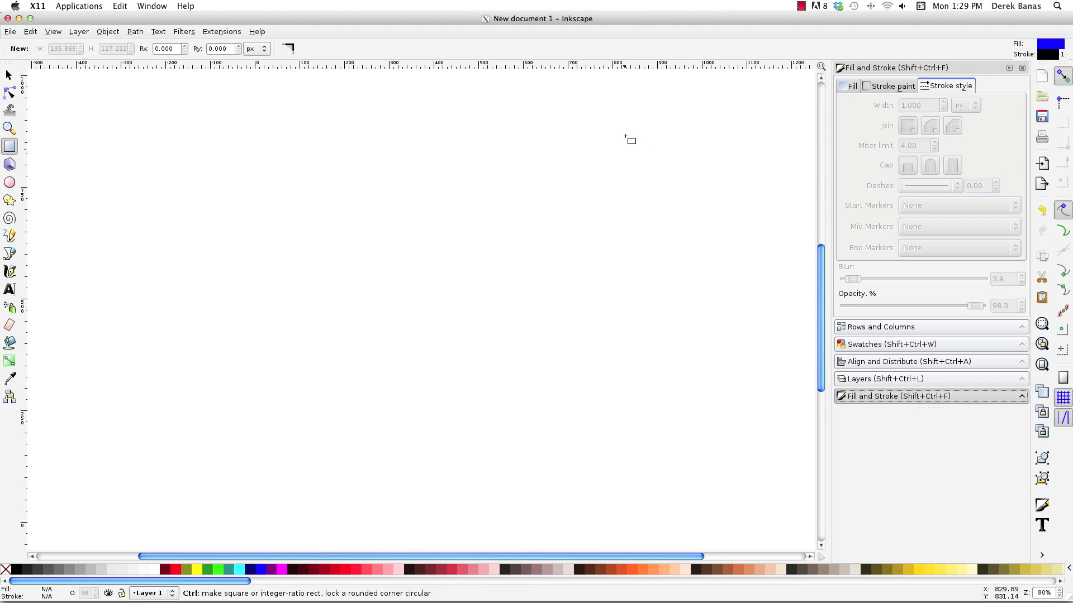
{"action": "mouse_move", "coordinate": [632, 148]}
{"action": "left_mouse_down"}
{"action": "mouse_move", "coordinate": [673, 162]}
{"action": "mouse_move", "coordinate": [798, 326]}
{"action": "left_mouse_up"}
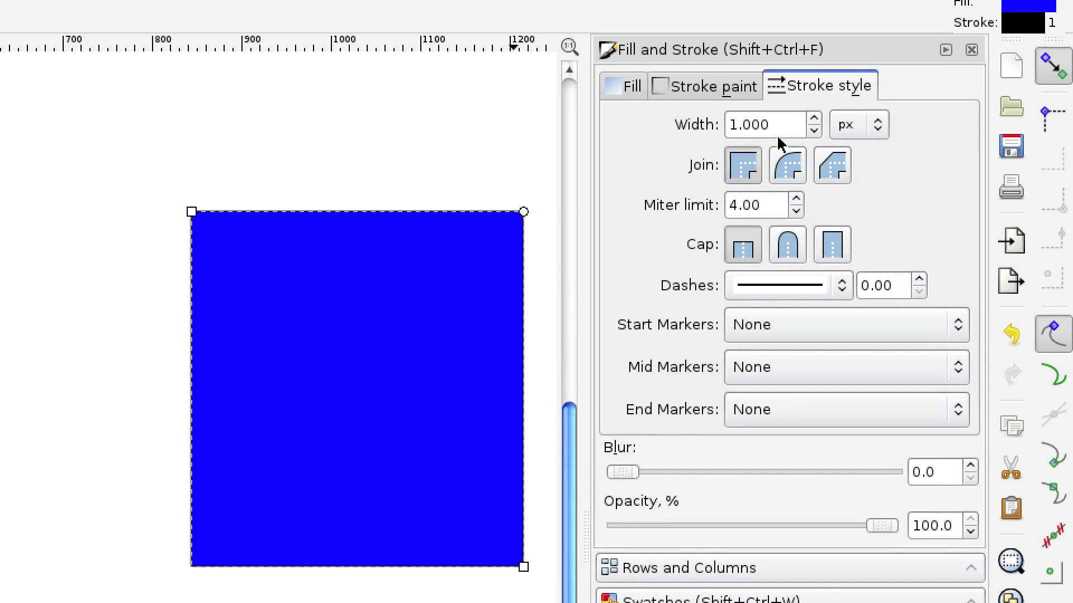
Set the blue rectangle's stroke width to 10 px with a miter join.
{"action": "double_click", "coordinate": [765, 128]}
{"action": "type", "text": "1.10"}
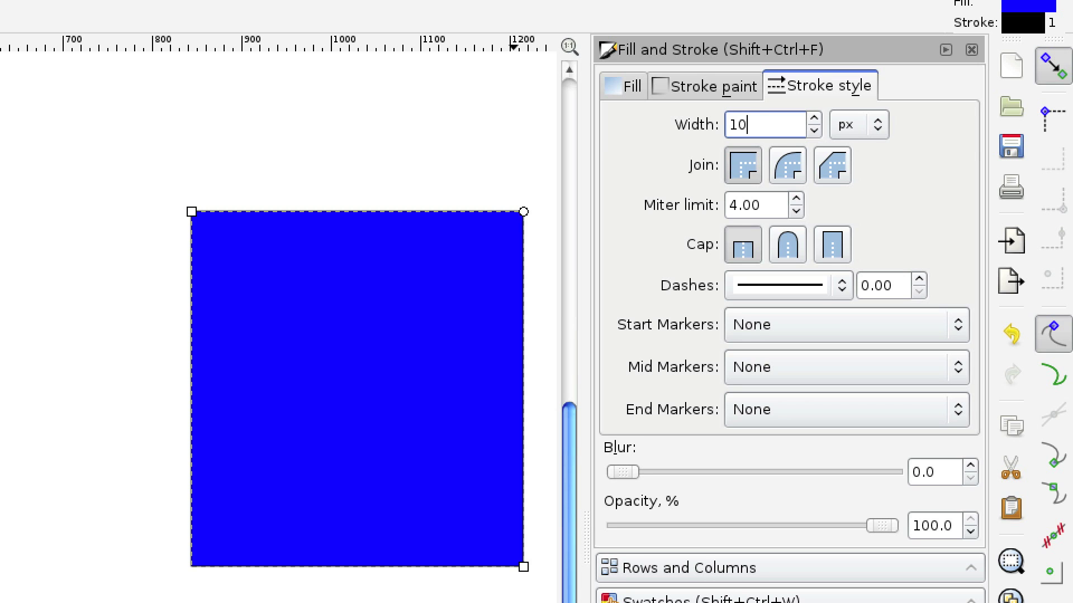
{"action": "key", "text": "Return"}
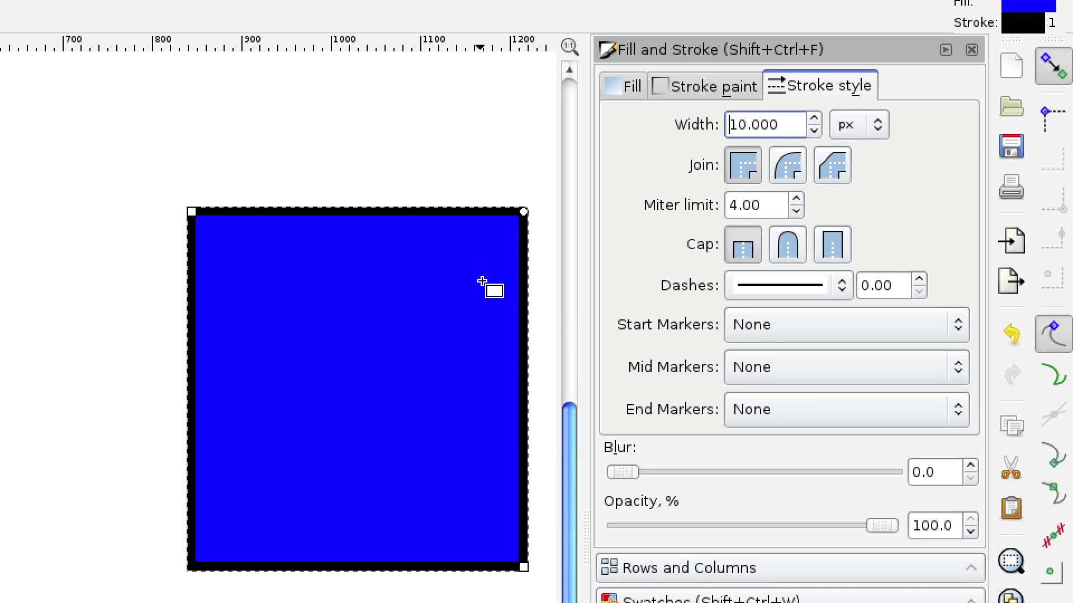
{"action": "left_click", "coordinate": [741, 170]}
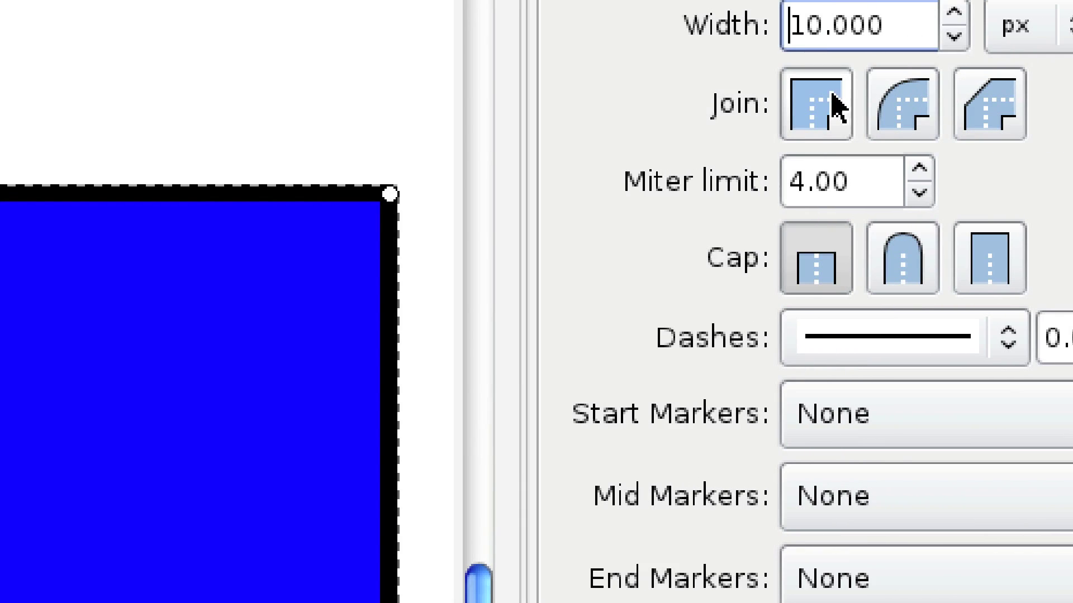
Try the round join and the bevel join on the blue rectangle's stroke, deselecting it each time to inspect the corner.
{"action": "type", "text": "s"}
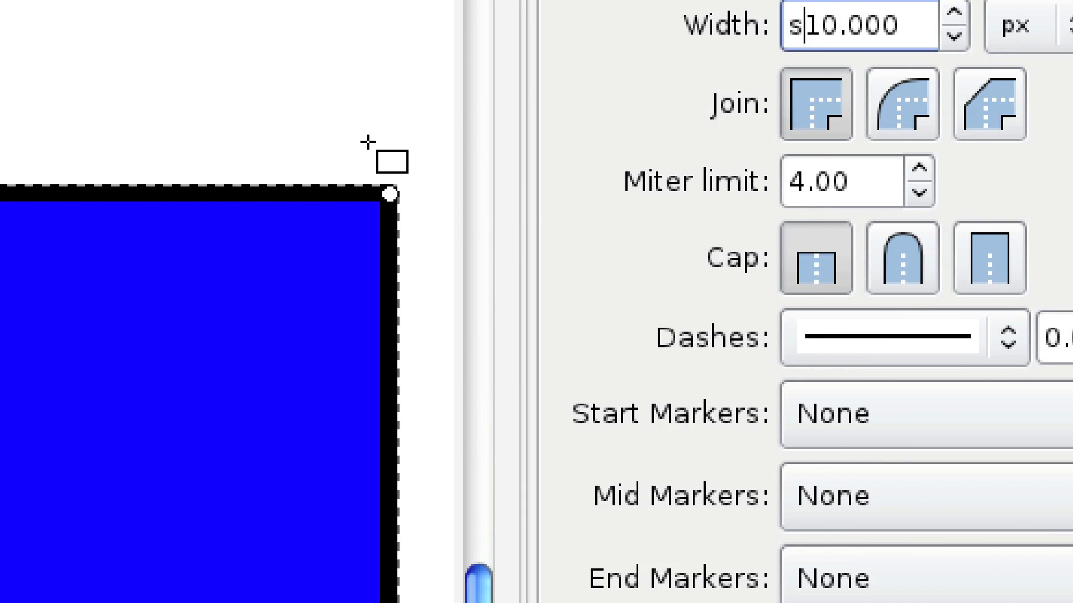
{"action": "left_click", "coordinate": [370, 143]}
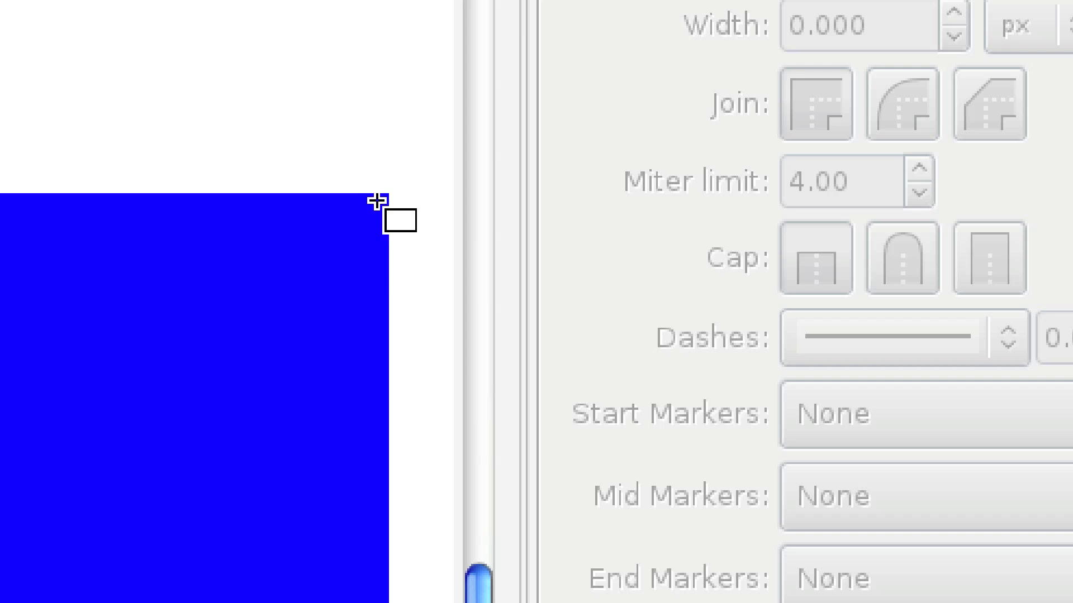
{"action": "key", "text": "s"}
{"action": "left_click", "coordinate": [330, 266]}
{"action": "left_click", "coordinate": [902, 114]}
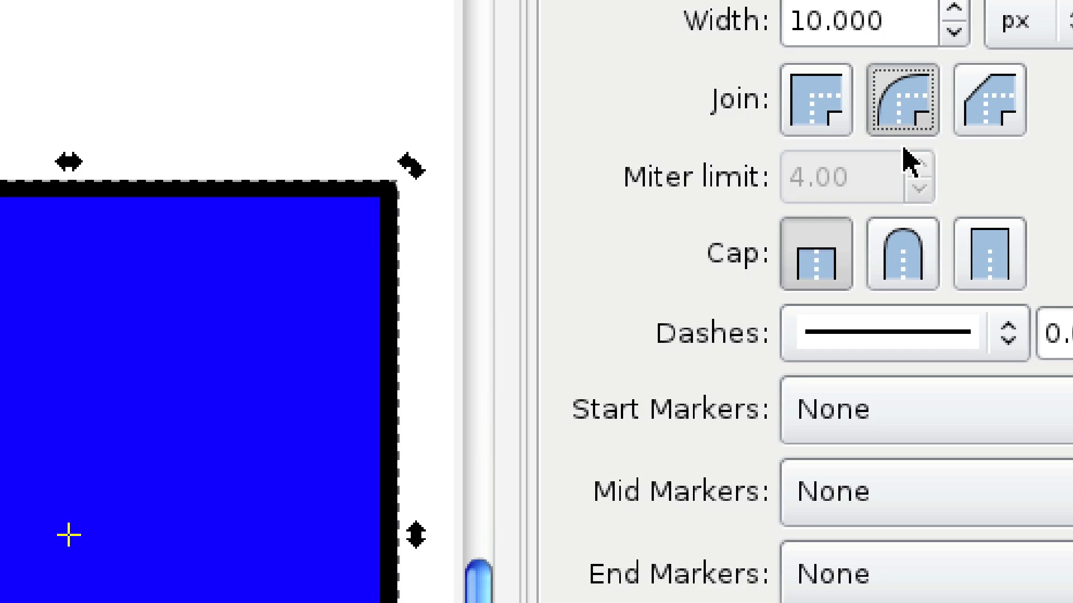
{"action": "left_click", "coordinate": [331, 122]}
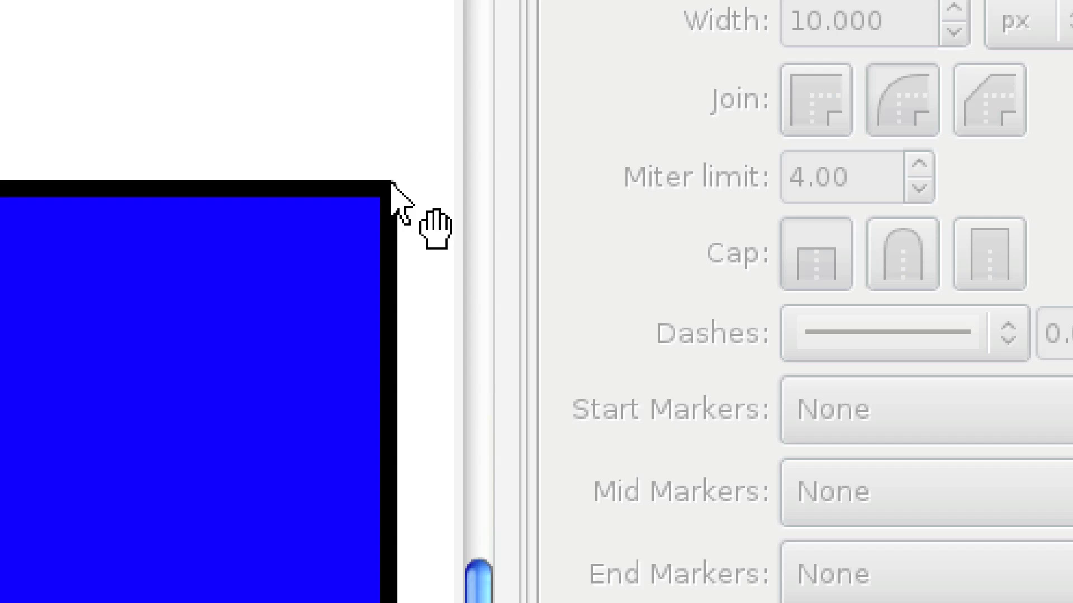
{"action": "left_click", "coordinate": [308, 246]}
{"action": "left_click", "coordinate": [989, 108]}
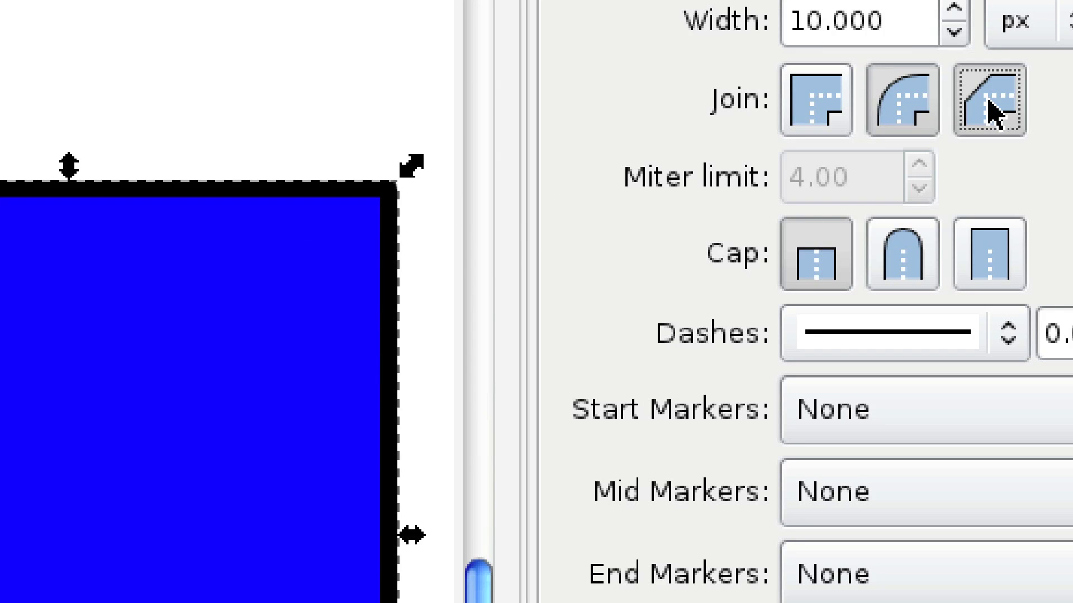
{"action": "left_click", "coordinate": [288, 112]}
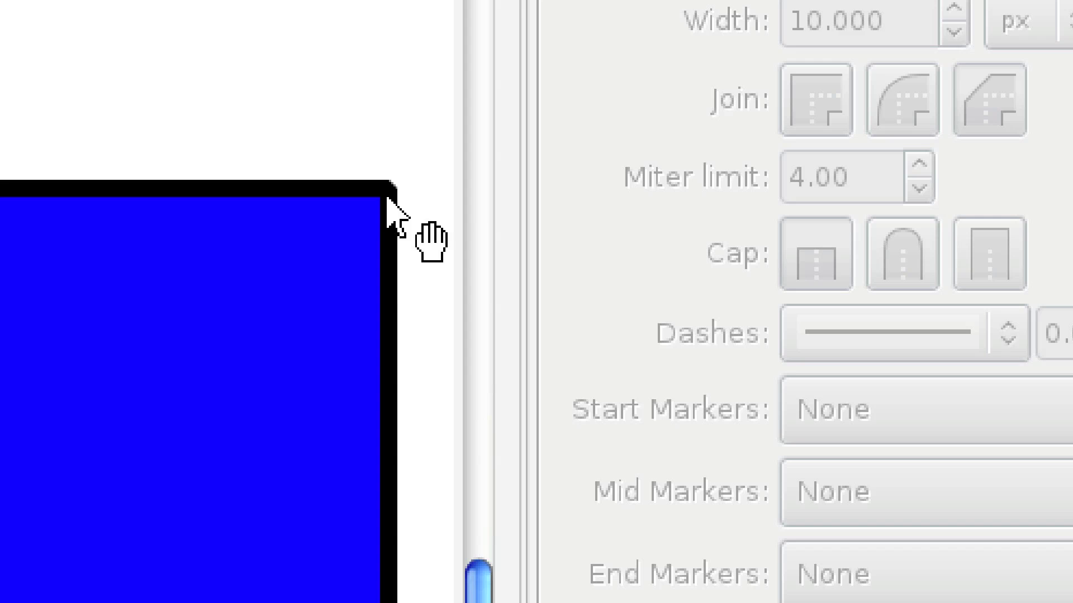
Give the rectangle's stroke a miter join again and lower its miter limit to 0.
{"action": "left_click", "coordinate": [328, 259]}
{"action": "left_click", "coordinate": [817, 101]}
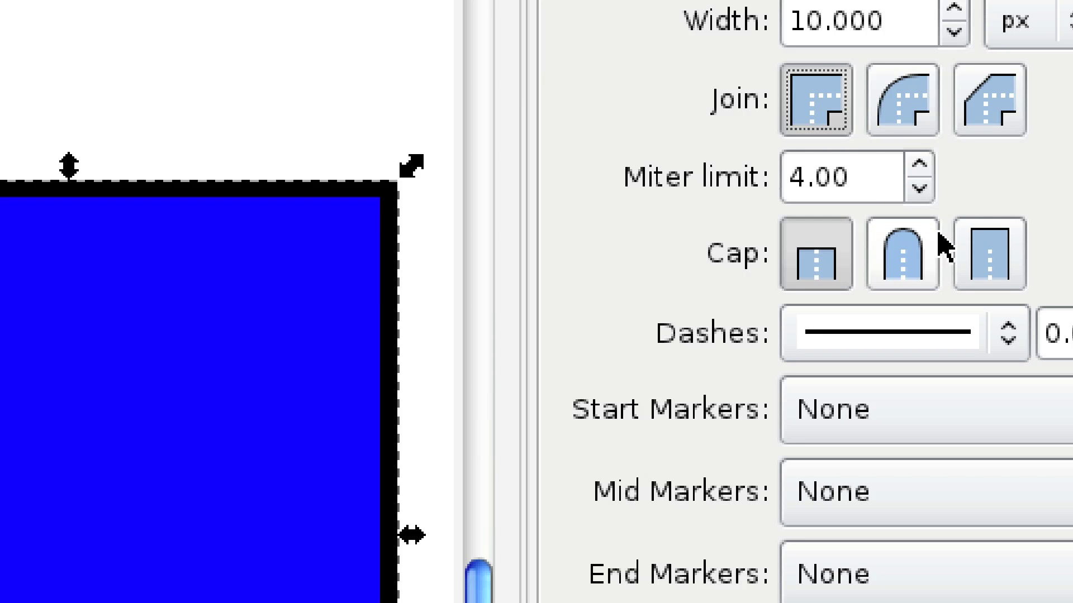
{"action": "left_click", "coordinate": [919, 193]}
{"action": "left_click", "coordinate": [919, 193]}
{"action": "left_click", "coordinate": [919, 193]}
{"action": "left_click", "coordinate": [919, 192]}
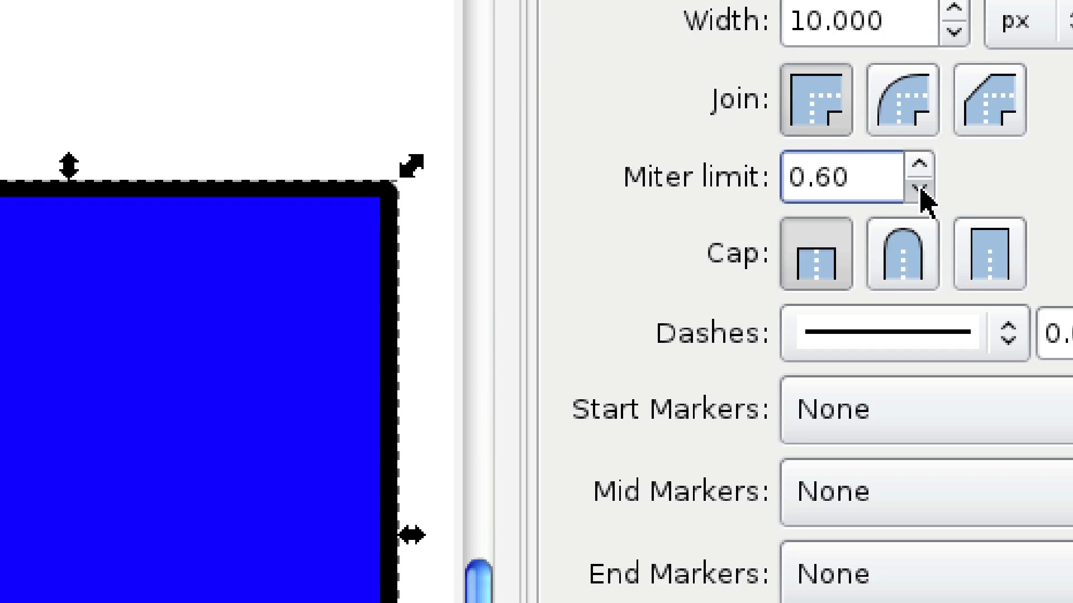
{"action": "left_click", "coordinate": [920, 189]}
{"action": "left_click", "coordinate": [358, 118]}
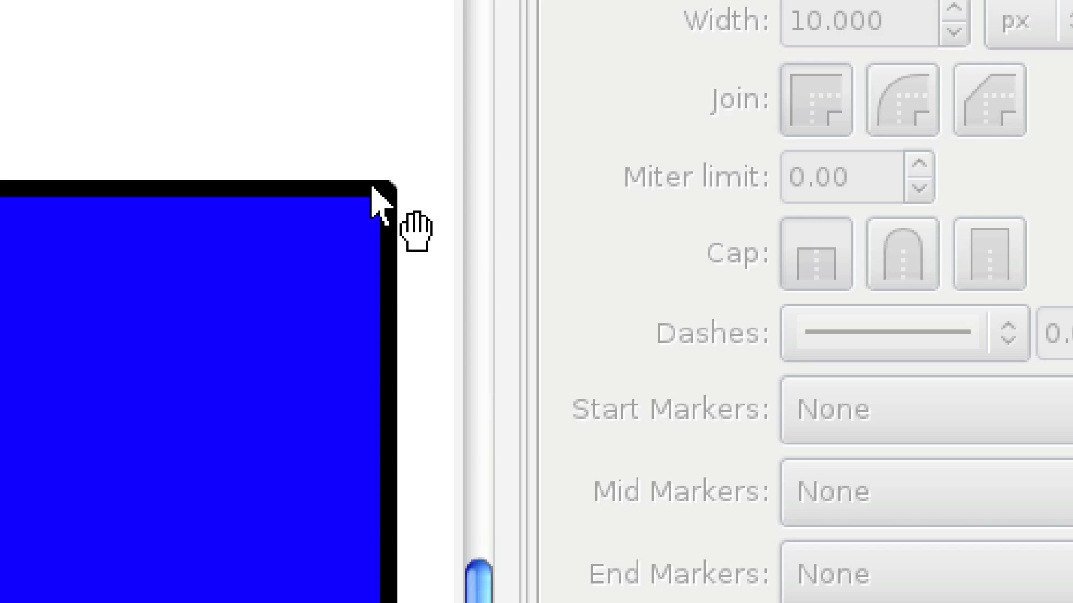
Reselect the blue rectangle and set its miter limit to 4.
{"action": "left_click", "coordinate": [326, 240]}
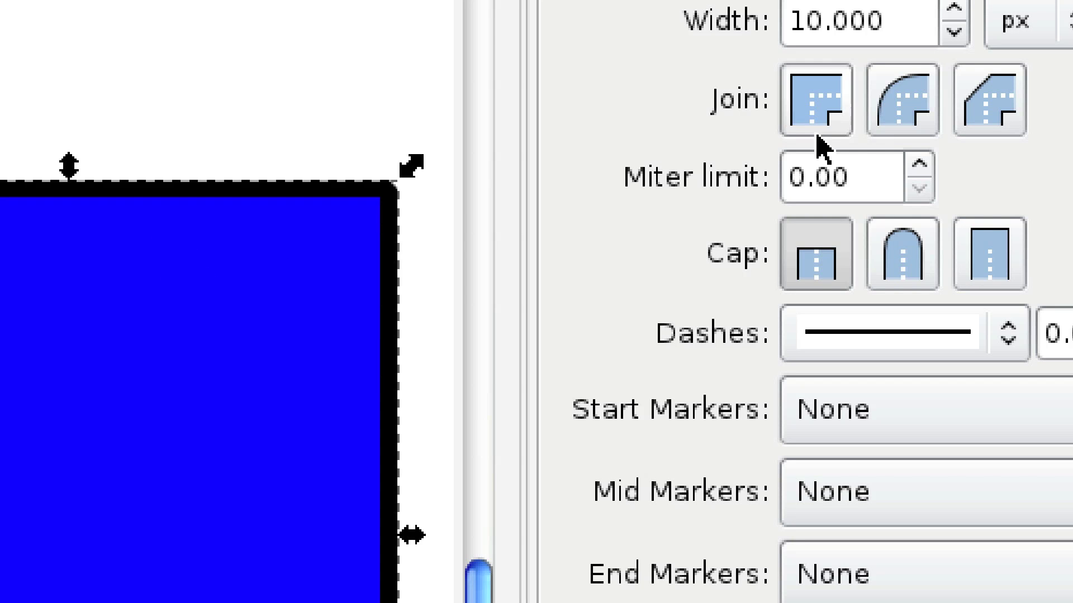
{"action": "left_click_drag", "start_coordinate": [863, 175], "coordinate": [764, 177]}
{"action": "type", "text": "4"}
{"action": "key", "text": "Return"}
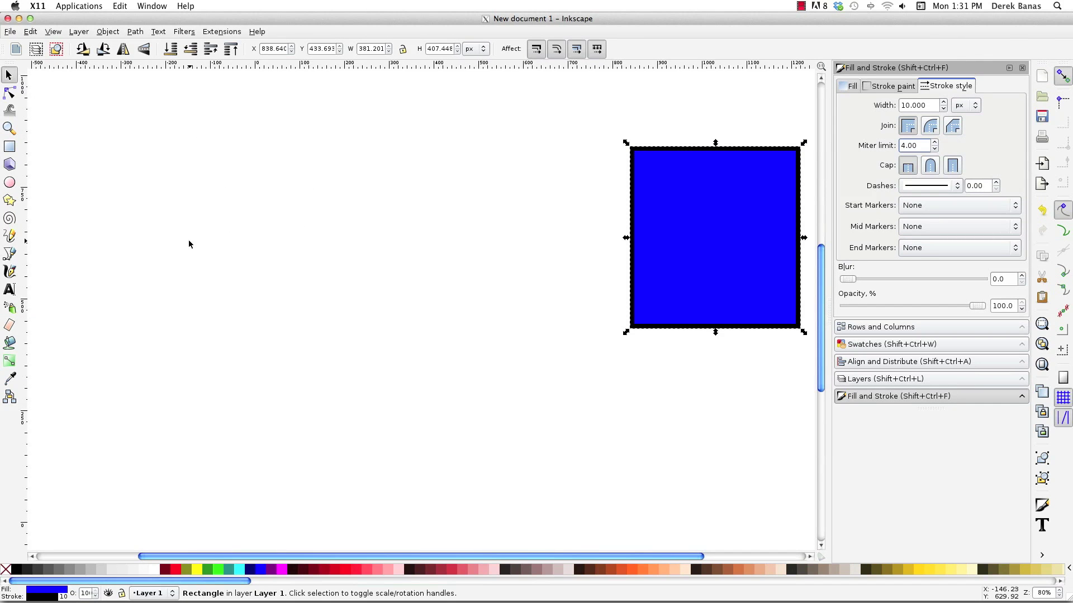
Draw a straight, nearly horizontal line above the blue rectangle with the Bezier tool.
{"action": "key", "text": "b"}
{"action": "left_click", "coordinate": [645, 108]}
{"action": "left_click", "coordinate": [787, 110]}
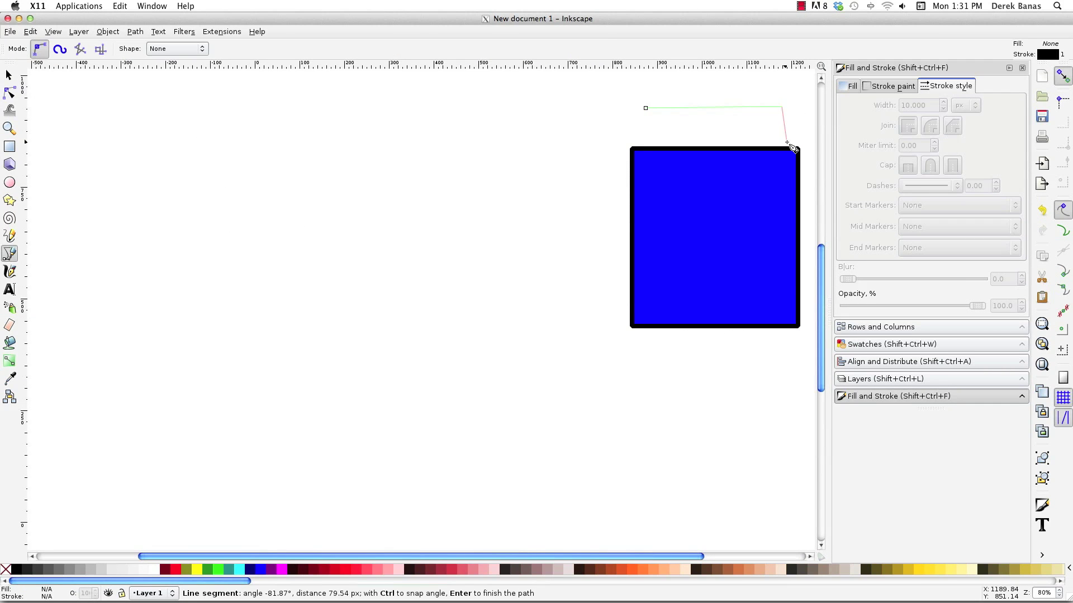
{"action": "key", "text": "Return"}
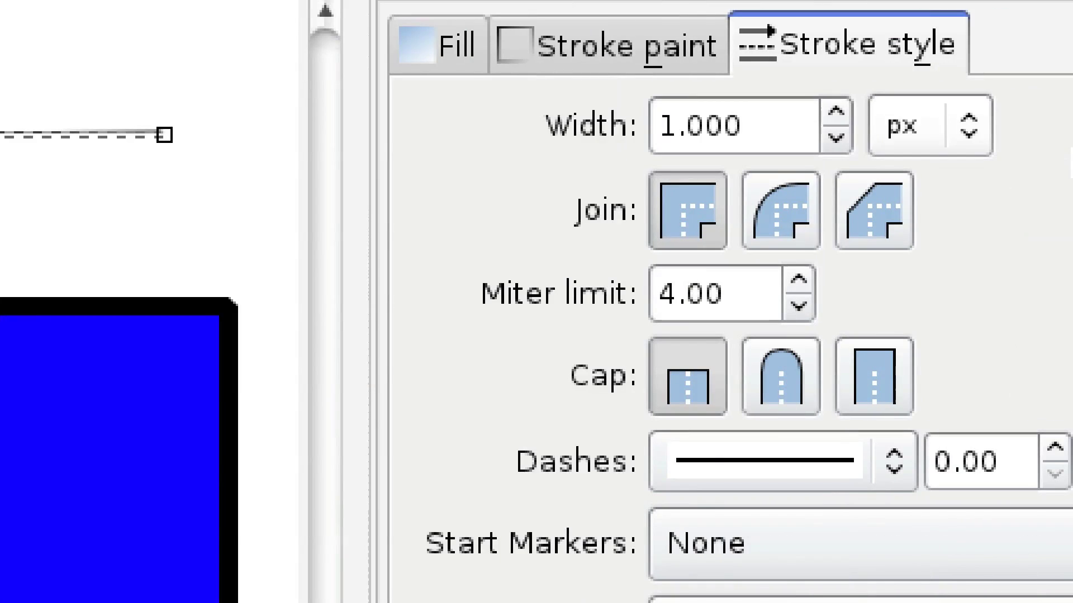
Set the stroke width of the line above the rectangle to 10 px.
{"action": "left_click", "coordinate": [771, 123]}
{"action": "double_click", "coordinate": [771, 123]}
{"action": "type", "text": "10"}
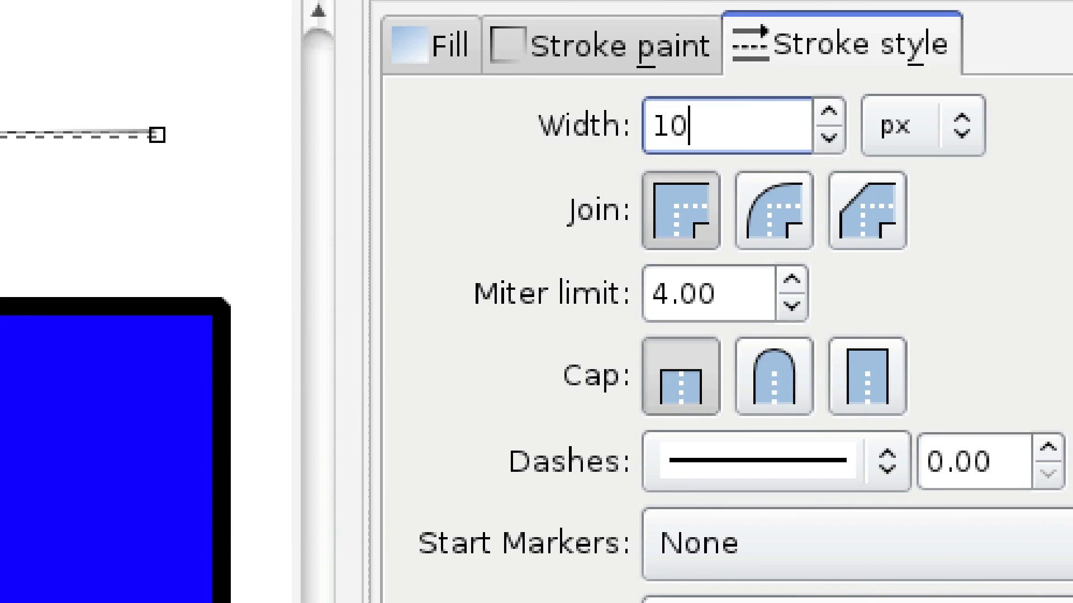
{"action": "key", "text": "Return"}
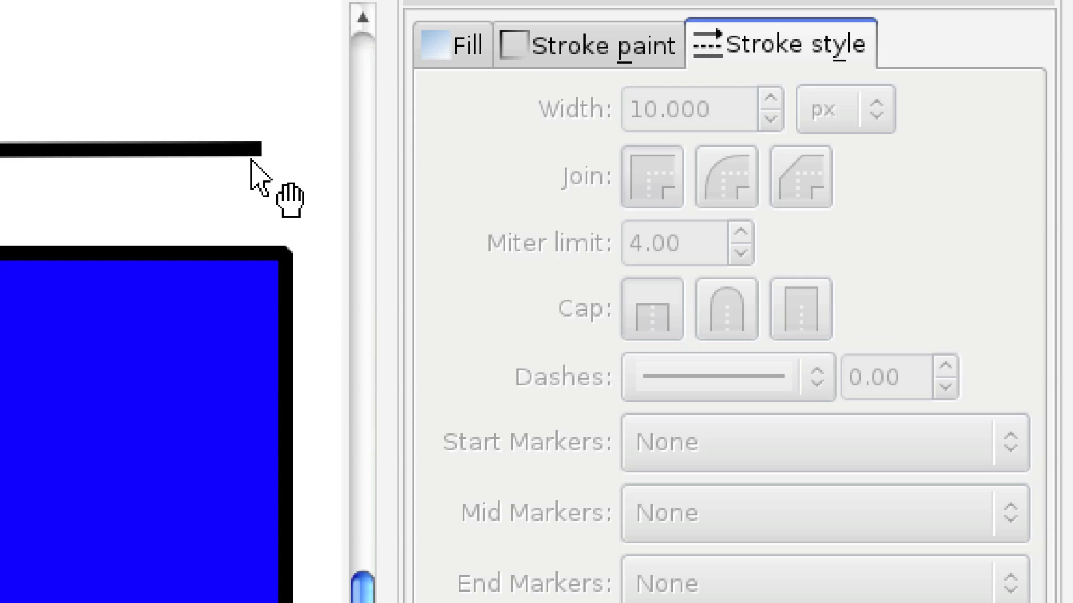
Select the line above the rectangle and try the round cap and the square cap on its ends.
{"action": "left_click", "coordinate": [219, 150]}
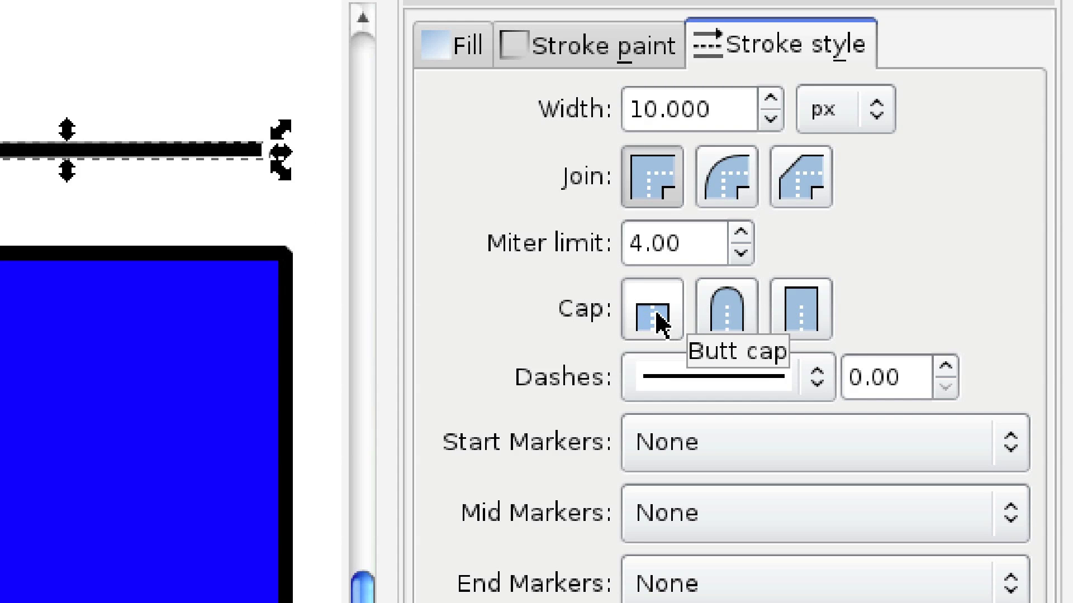
{"action": "left_click", "coordinate": [733, 308]}
{"action": "left_click", "coordinate": [251, 165]}
{"action": "left_click", "coordinate": [254, 152]}
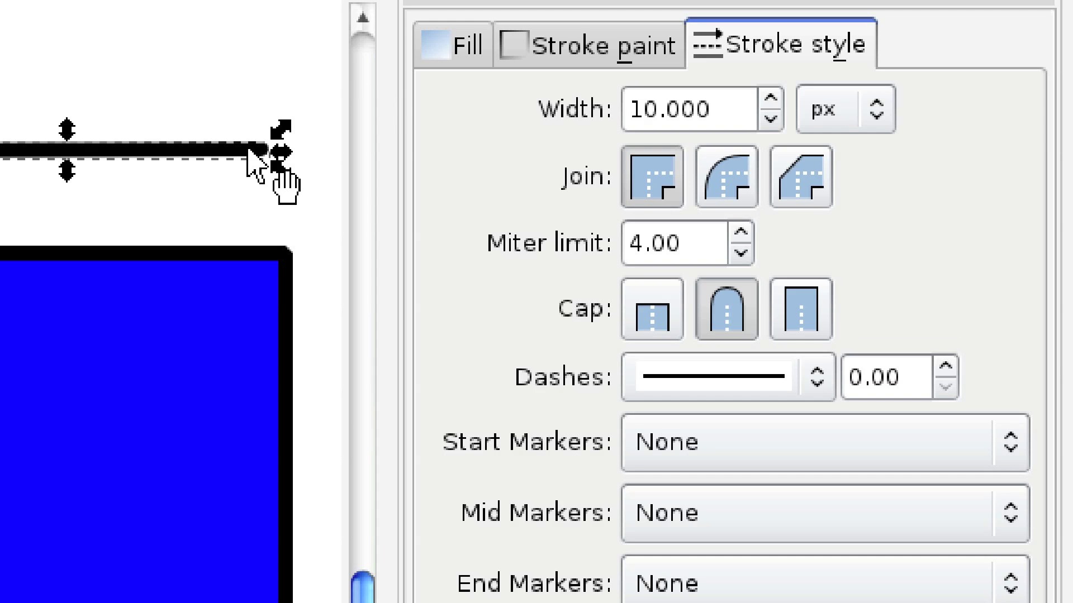
{"action": "left_click", "coordinate": [806, 307]}
{"action": "left_click", "coordinate": [225, 186]}
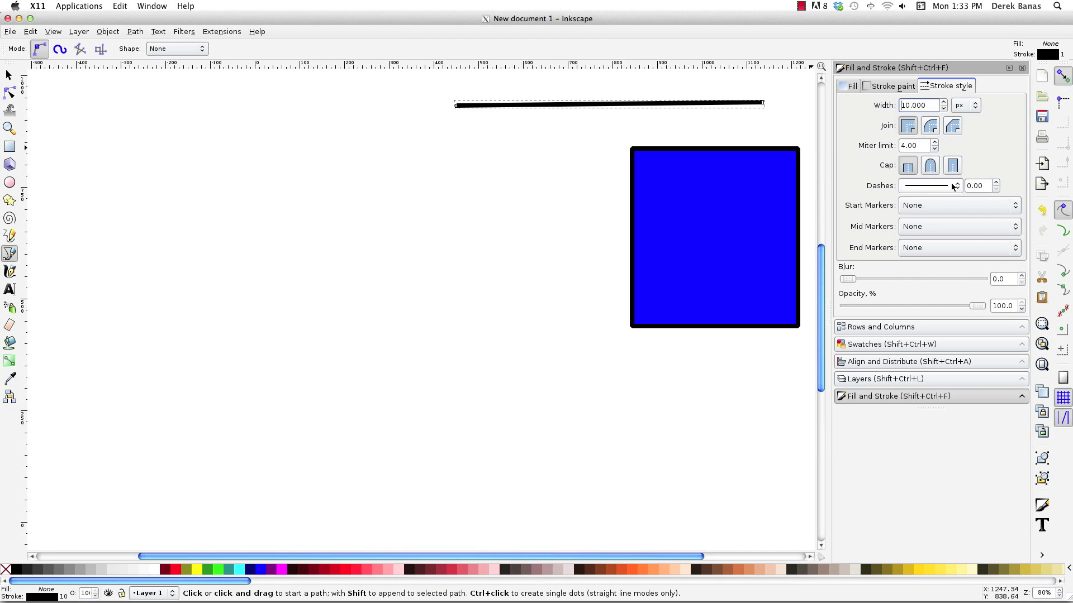
Give the line a pattern of long dashes with equally long gaps and set the dash offset to 4.
{"action": "left_click", "coordinate": [954, 186]}
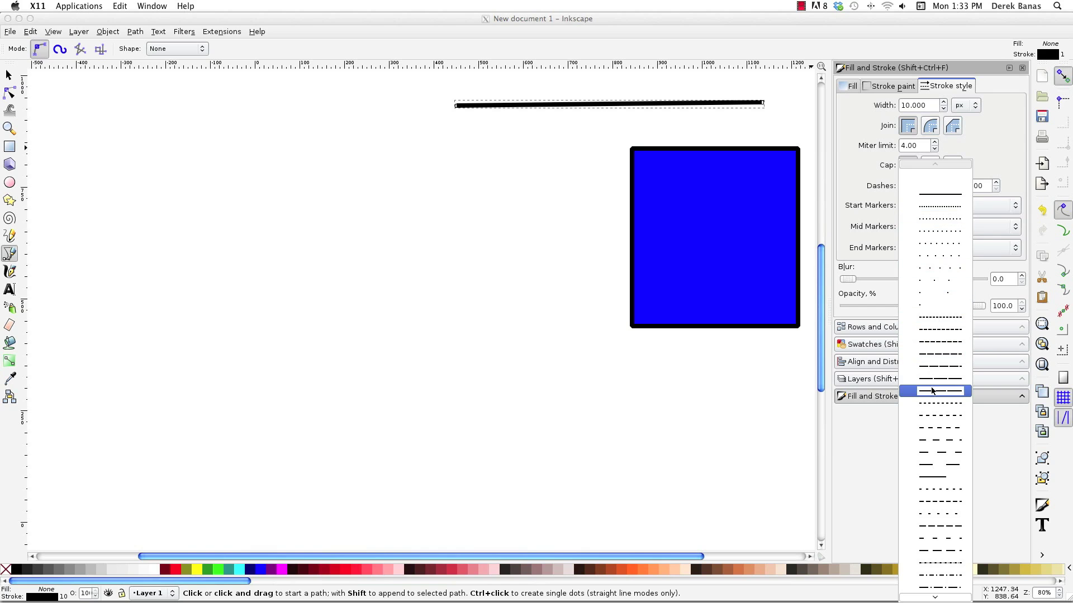
{"action": "left_click", "coordinate": [938, 467]}
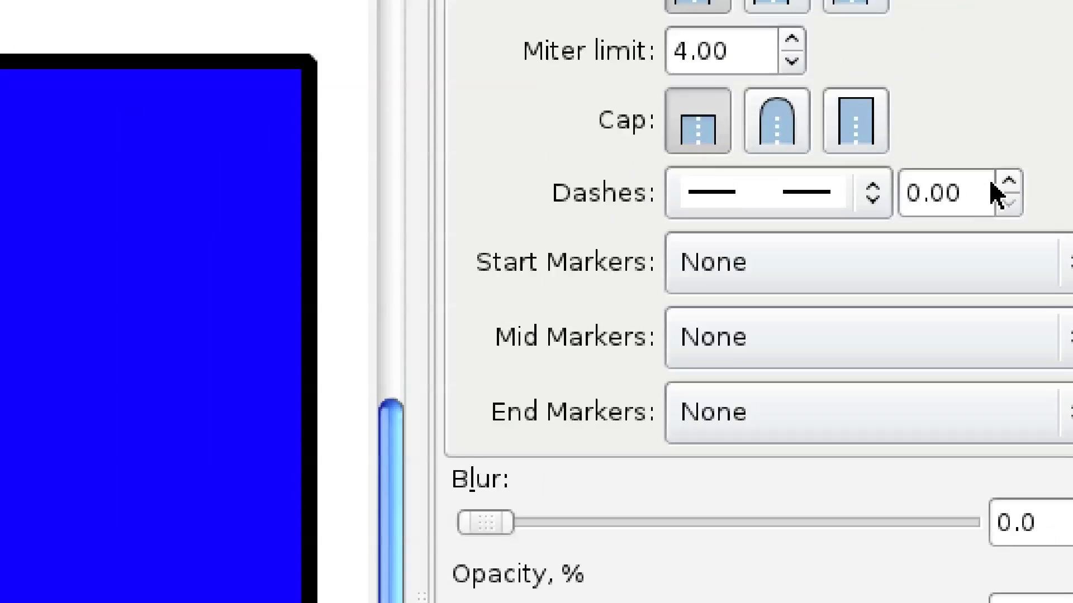
{"action": "left_click", "coordinate": [866, 206]}
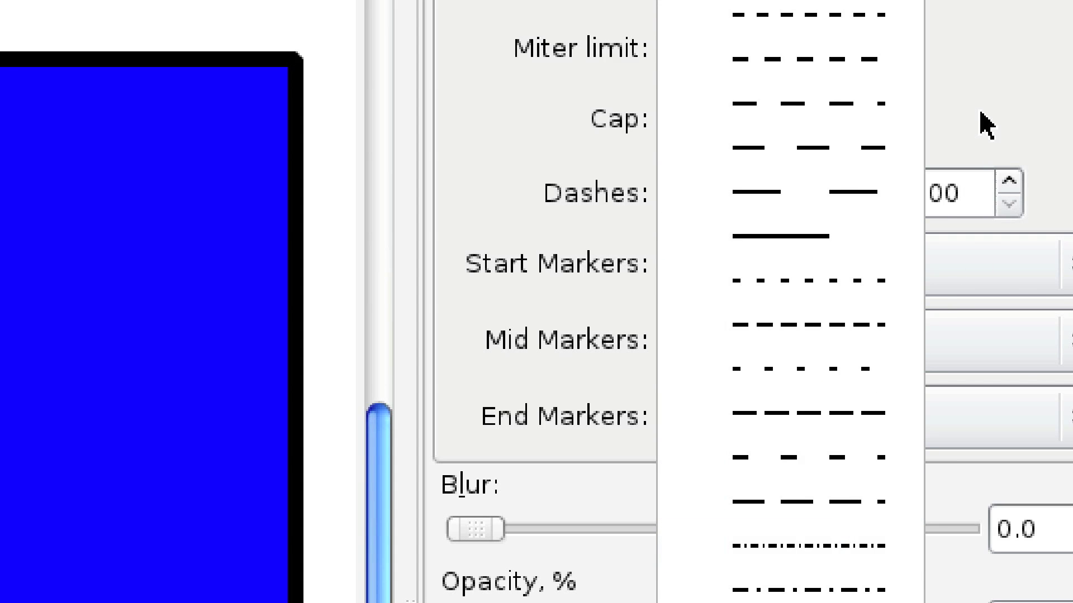
{"action": "left_click", "coordinate": [986, 124]}
{"action": "left_click_drag", "start_coordinate": [966, 190], "coordinate": [867, 193]}
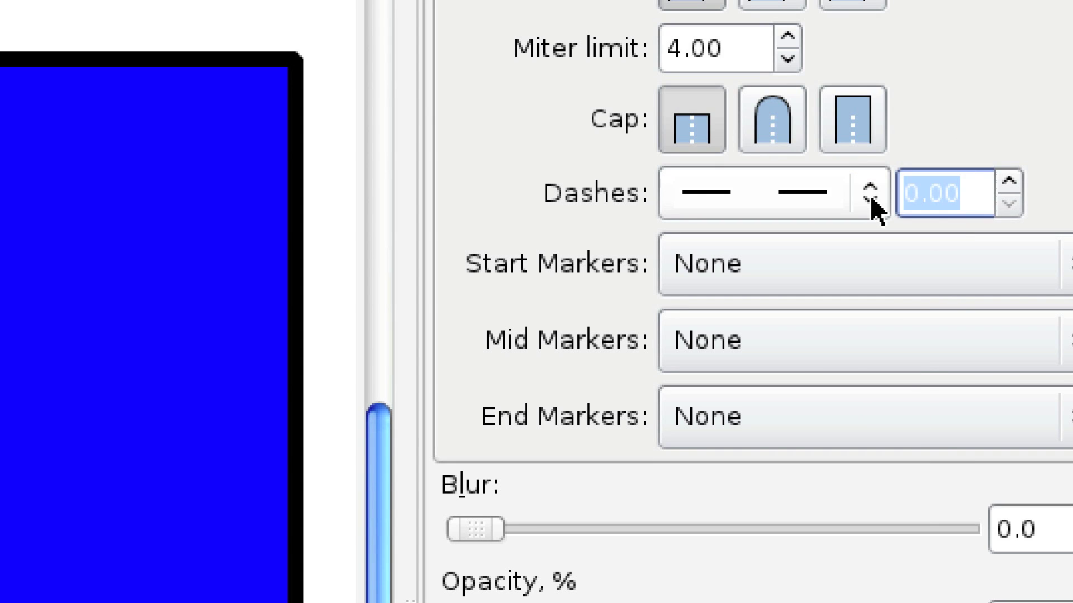
{"action": "type", "text": "4"}
{"action": "key", "text": "Return"}
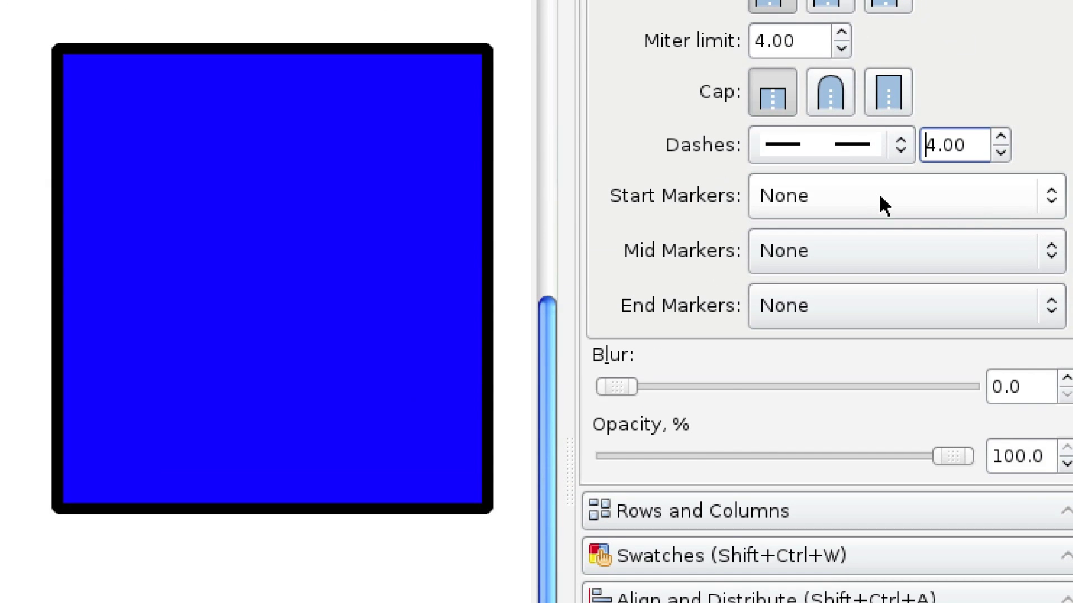
Examine the available start, mid and end markers for the dashed line, leaving all three set to None.
{"action": "left_click", "coordinate": [880, 198]}
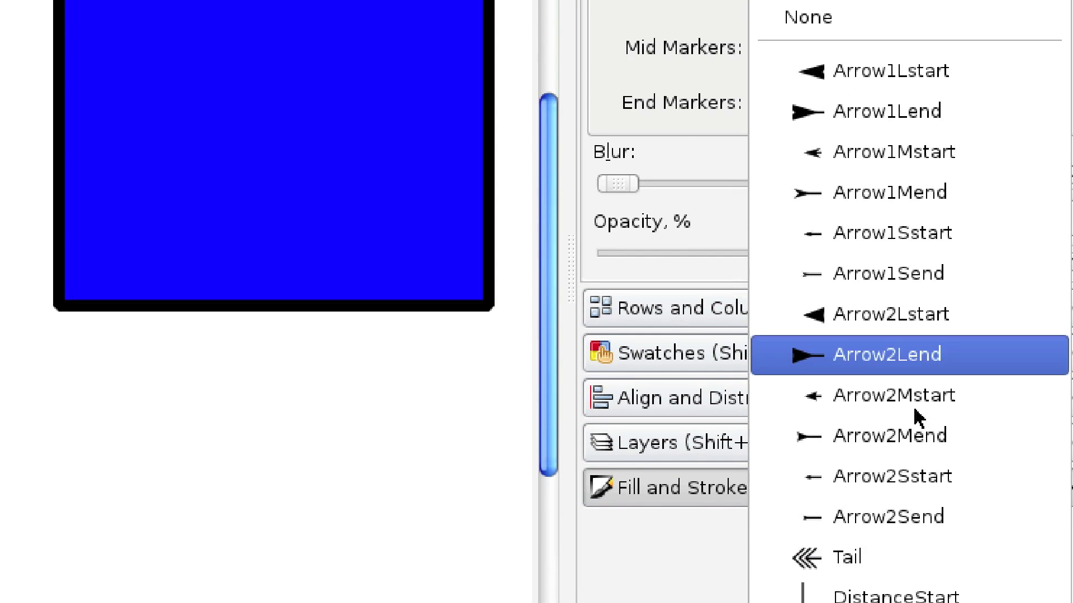
{"action": "left_click", "coordinate": [803, 23]}
{"action": "left_click", "coordinate": [810, 143]}
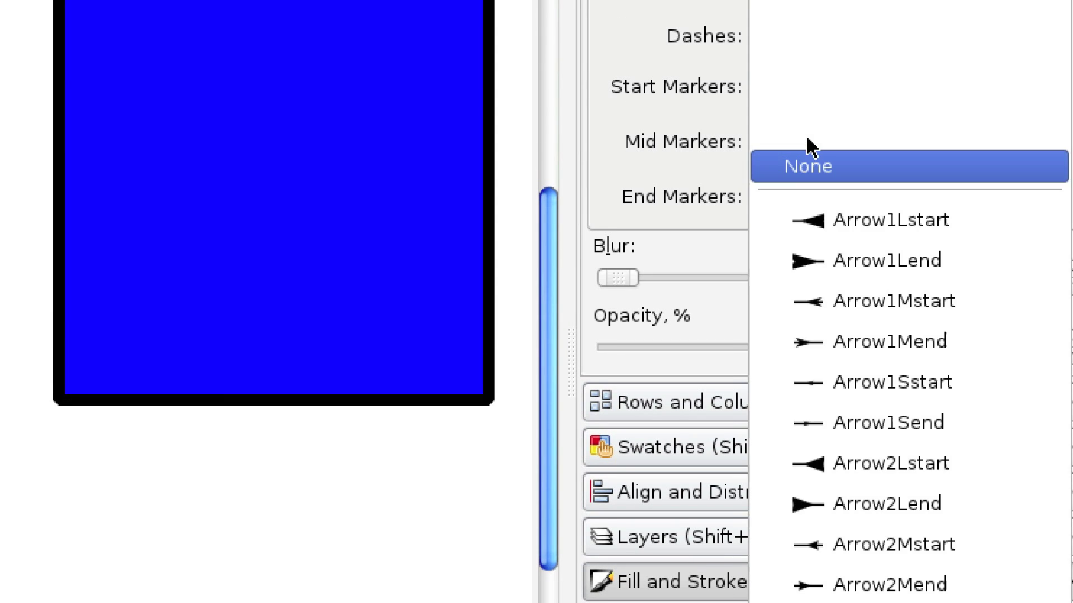
{"action": "left_click", "coordinate": [836, 166]}
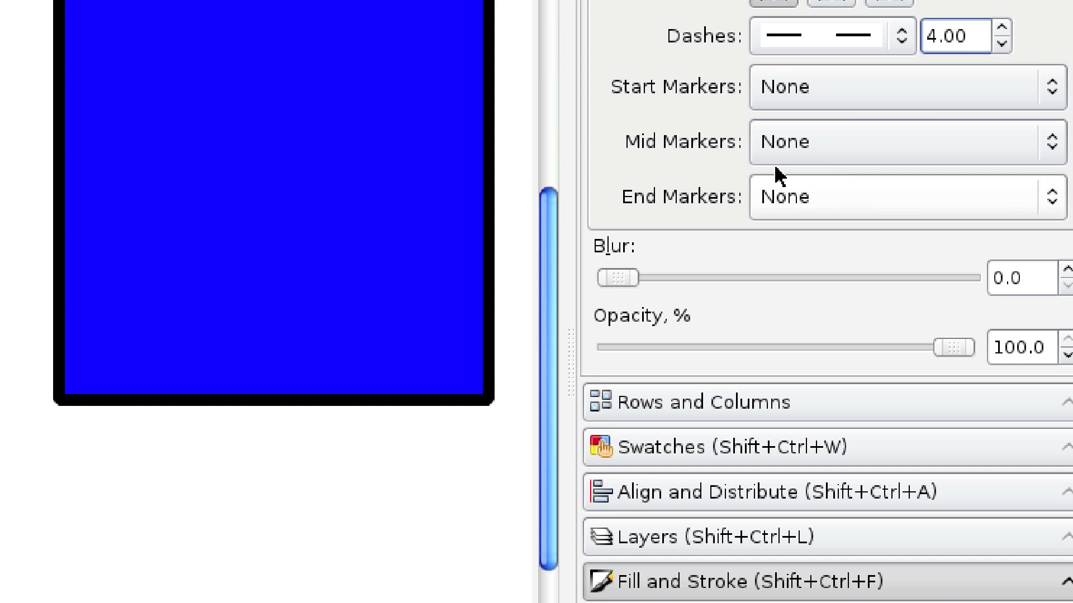
{"action": "left_click", "coordinate": [833, 195]}
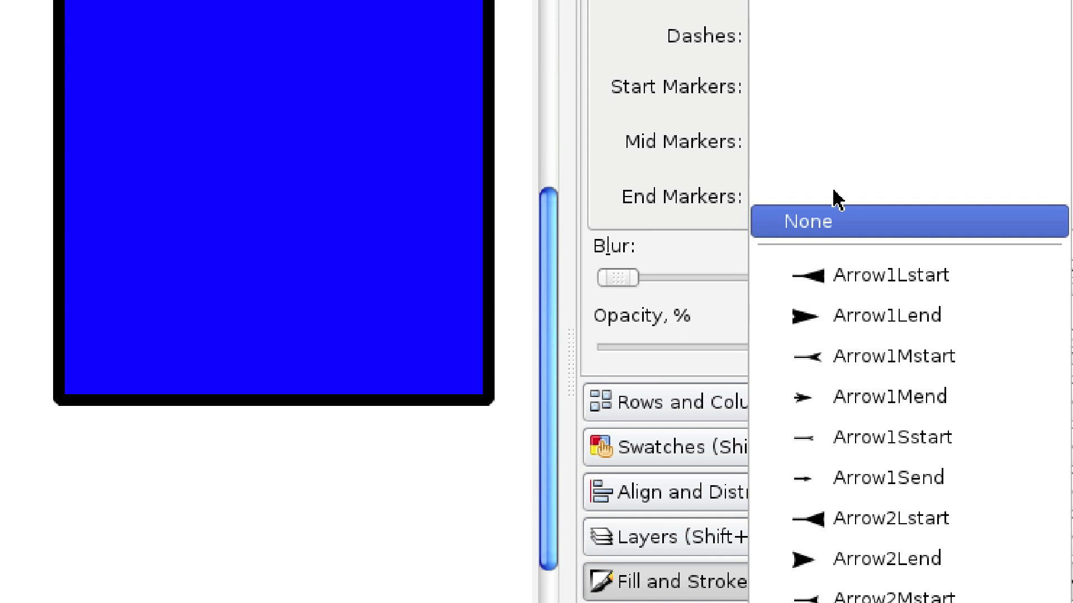
{"action": "left_click", "coordinate": [836, 238]}
{"action": "left_click", "coordinate": [822, 202]}
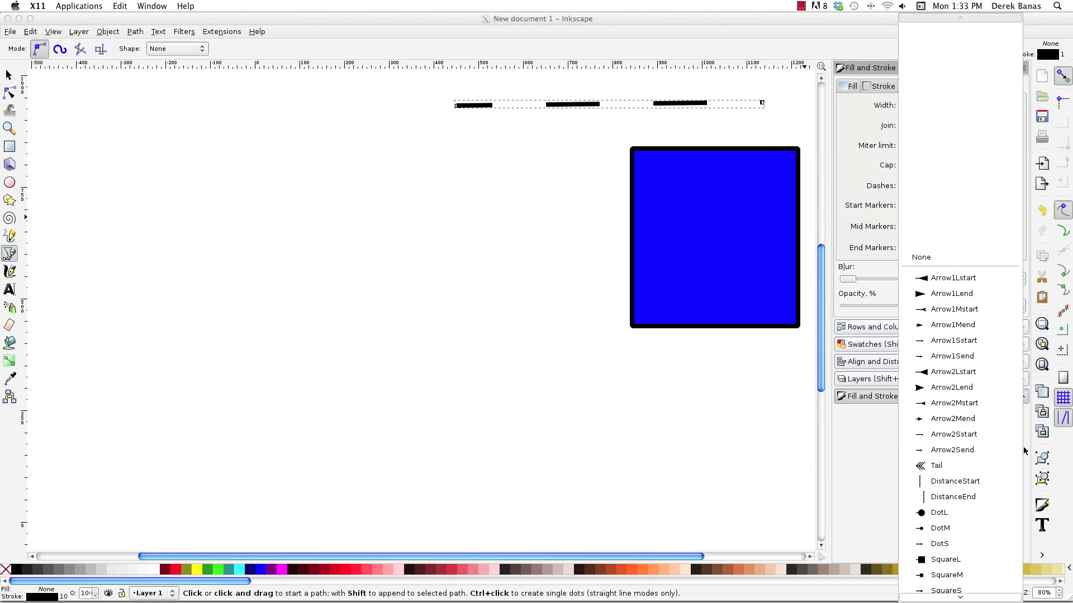
{"action": "scroll", "coordinate": [1000, 475], "scroll_direction": "down", "scroll_amount": 10}
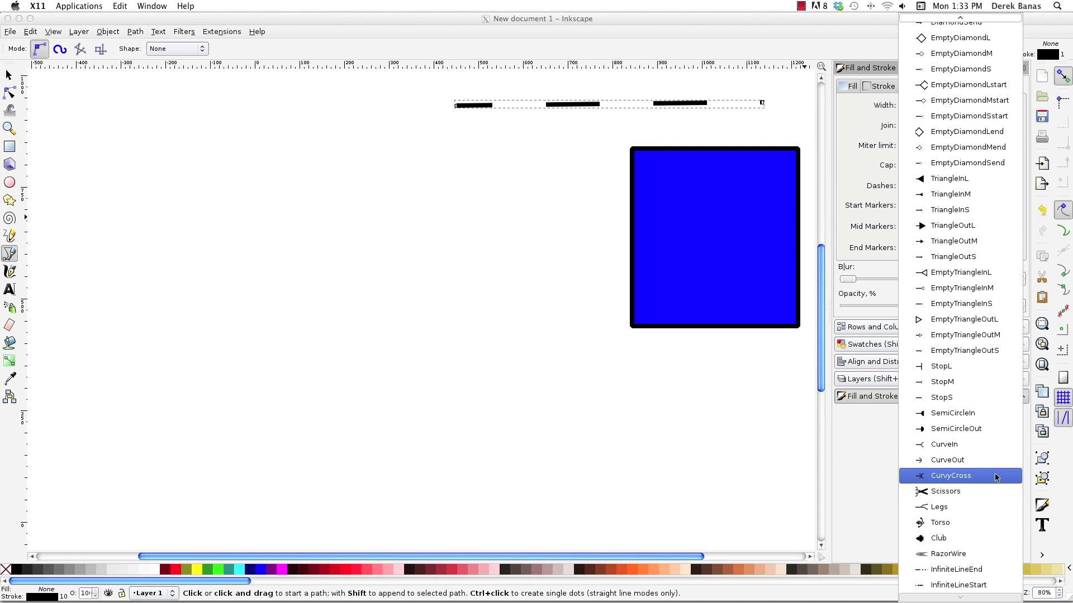
{"action": "left_click", "coordinate": [770, 398]}
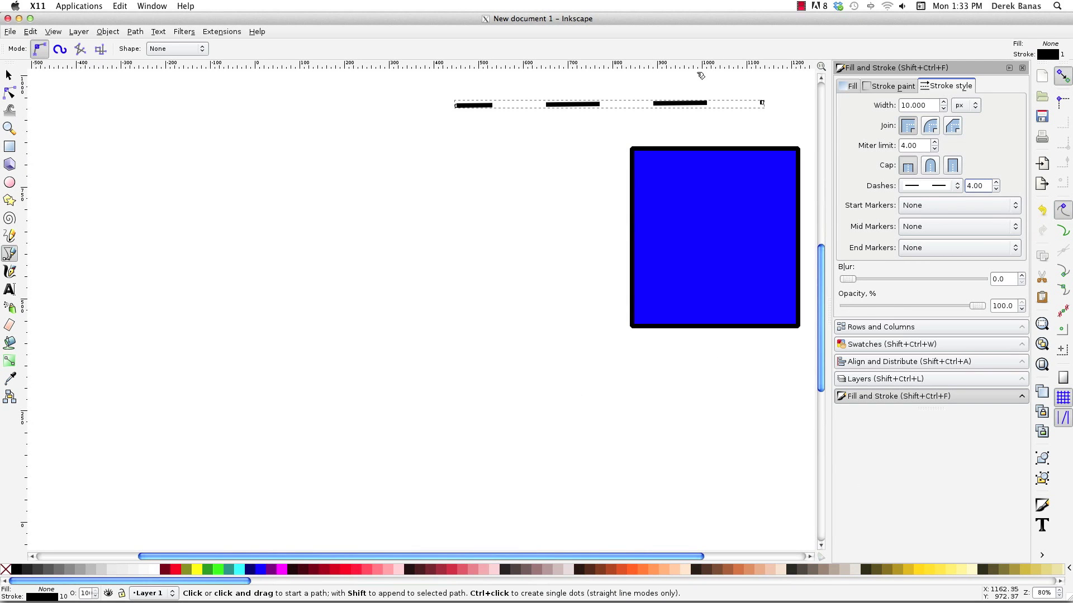
Show the dashed line's stroke paint and view its flat colour controls in CMYK, RGB and HSL.
{"action": "left_click", "coordinate": [893, 87]}
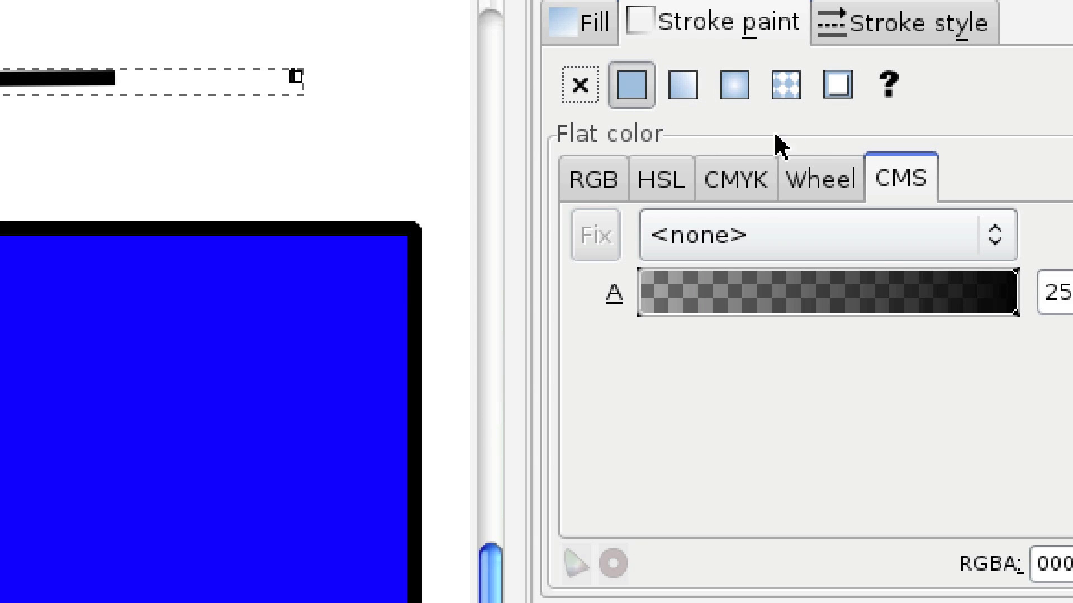
{"action": "left_click", "coordinate": [735, 180]}
{"action": "left_click", "coordinate": [591, 180]}
{"action": "left_click", "coordinate": [653, 184]}
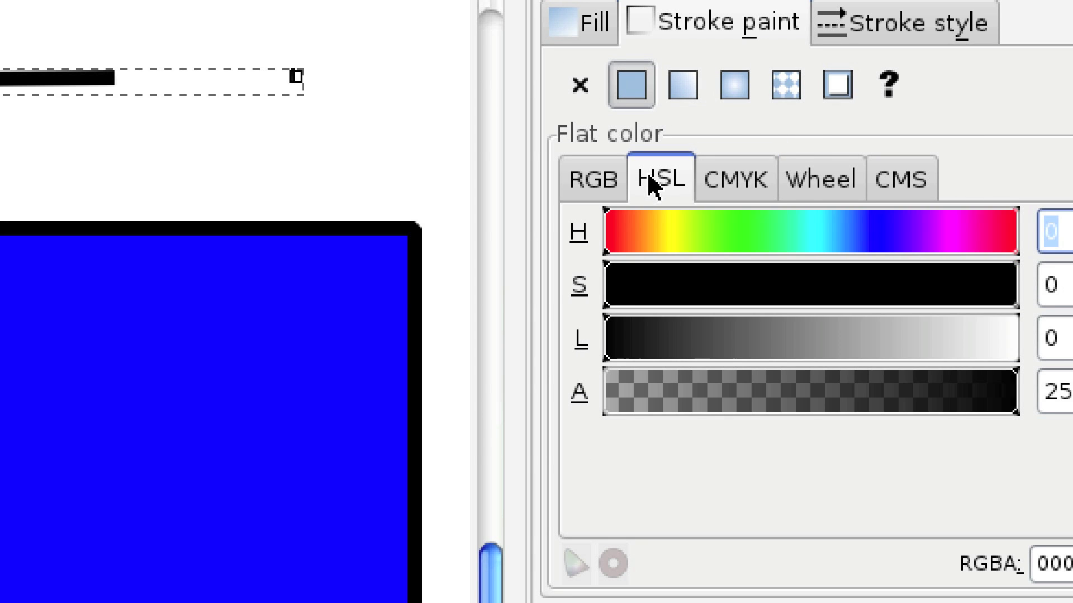
Draw a wide blue rectangle about 1320 by 389 px and give its fill a linear gradient, keeping the stroke a flat colour.
{"action": "left_click", "coordinate": [760, 184]}
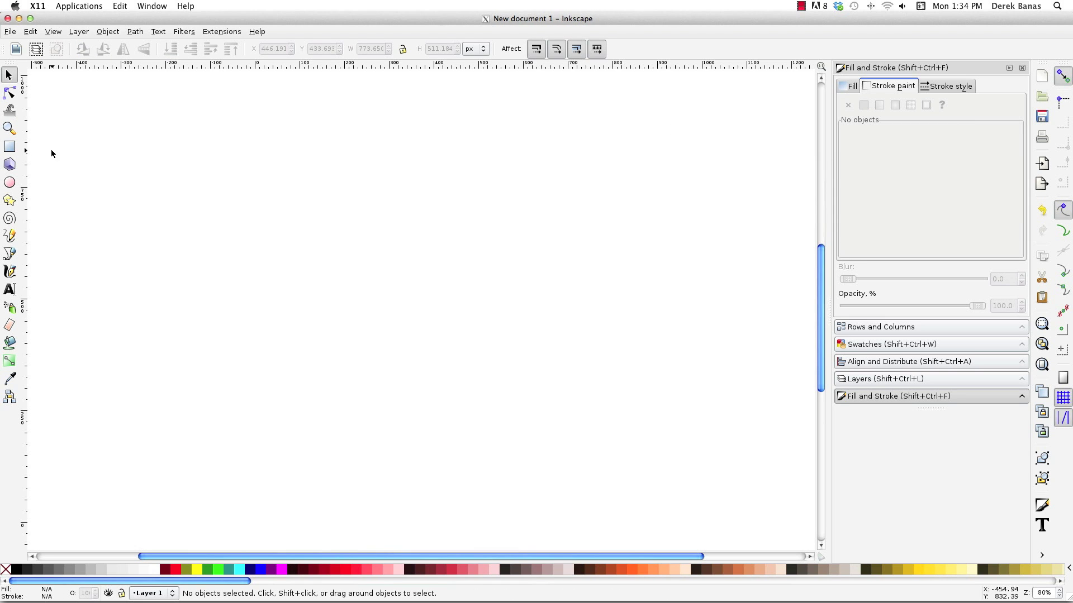
{"action": "key", "text": "r"}
{"action": "mouse_move", "coordinate": [173, 166]}
{"action": "left_mouse_down"}
{"action": "mouse_move", "coordinate": [460, 270]}
{"action": "mouse_move", "coordinate": [723, 316]}
{"action": "mouse_move", "coordinate": [780, 337]}
{"action": "mouse_move", "coordinate": [763, 339]}
{"action": "left_mouse_up"}
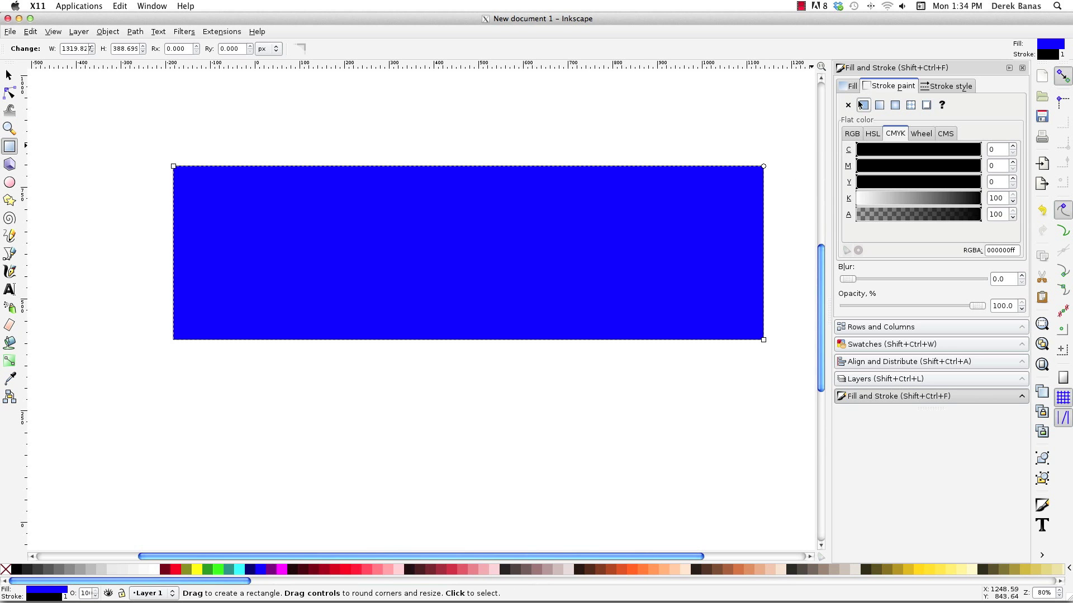
{"action": "left_click", "coordinate": [879, 105]}
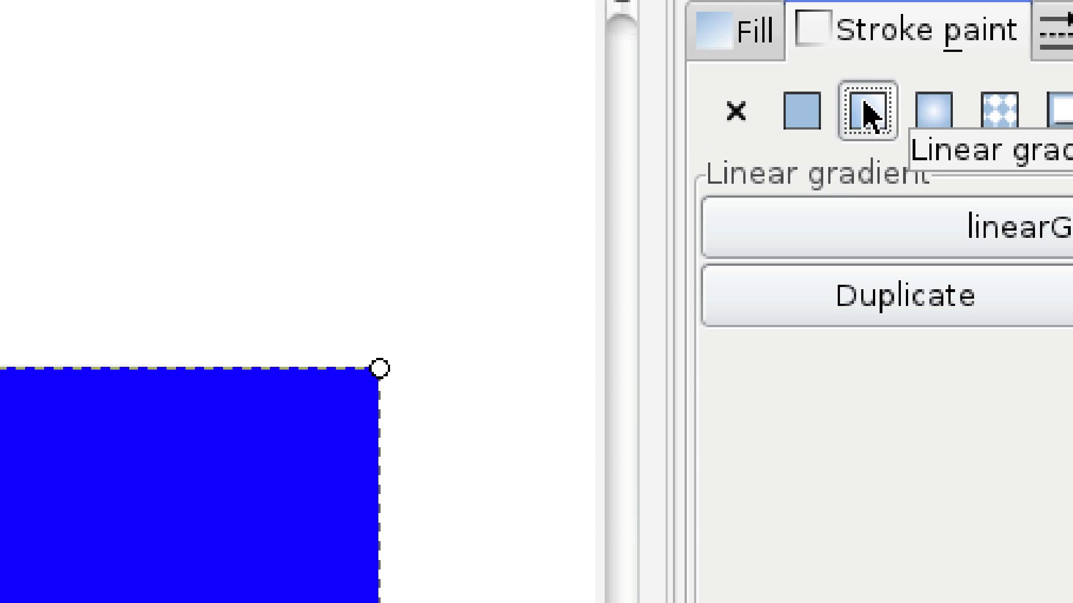
{"action": "left_click", "coordinate": [800, 112]}
{"action": "left_click", "coordinate": [743, 33]}
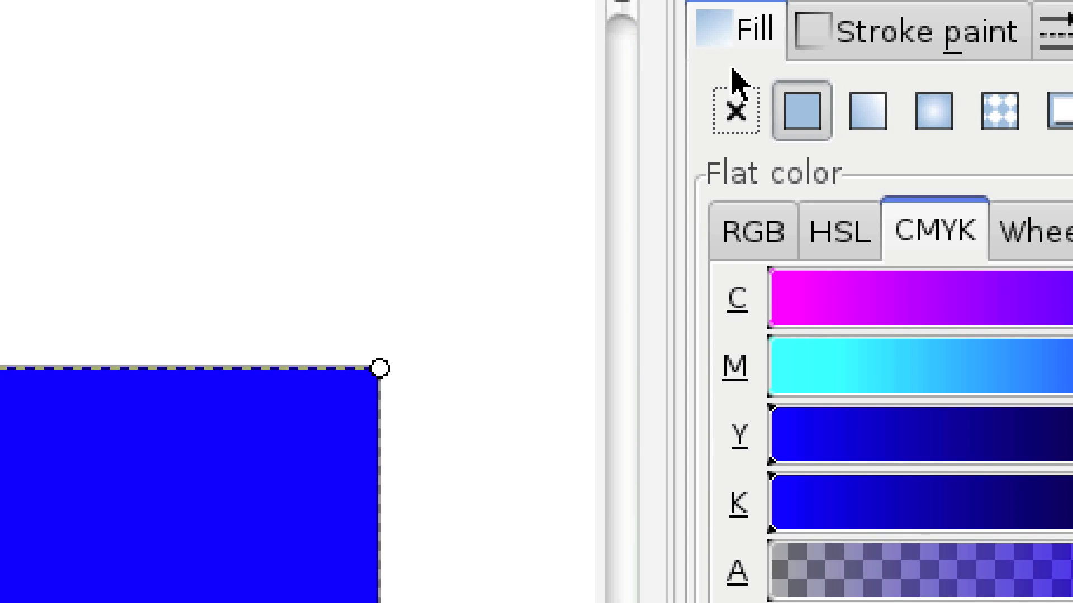
{"action": "left_click", "coordinate": [869, 111]}
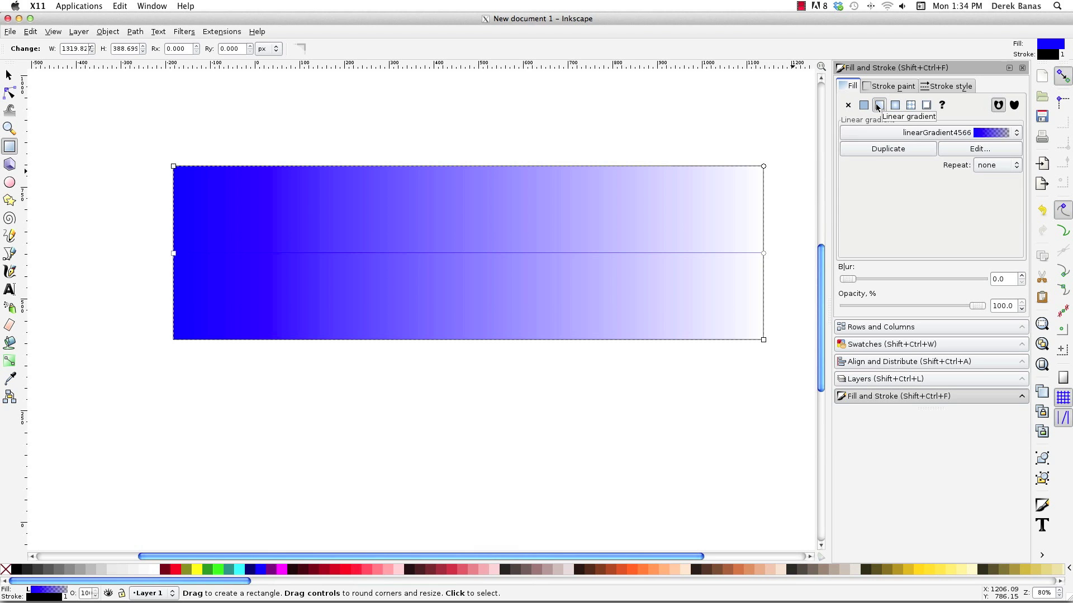
Activate the Gradient tool on the rectangle and move the linear gradient's end handle slightly inward.
{"action": "left_click", "coordinate": [9, 75]}
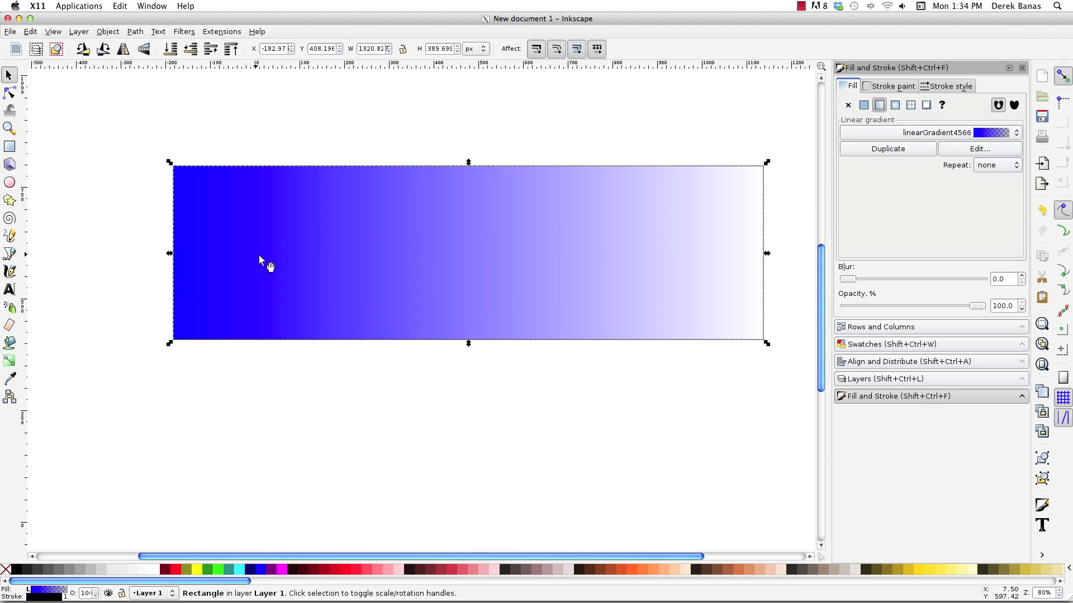
{"action": "left_click", "coordinate": [227, 236]}
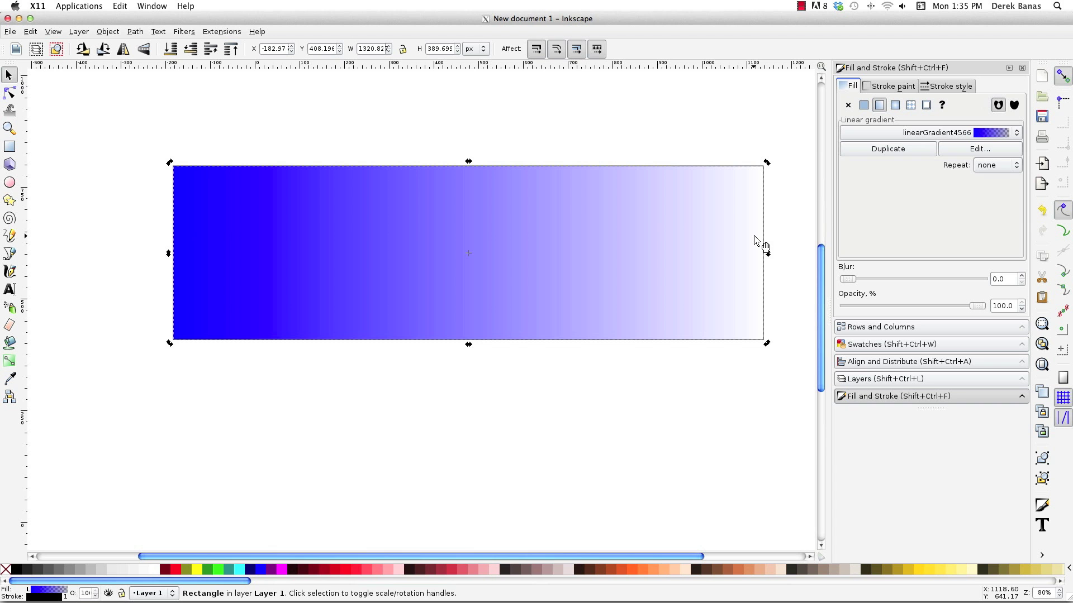
{"action": "key", "text": "ctrl"}
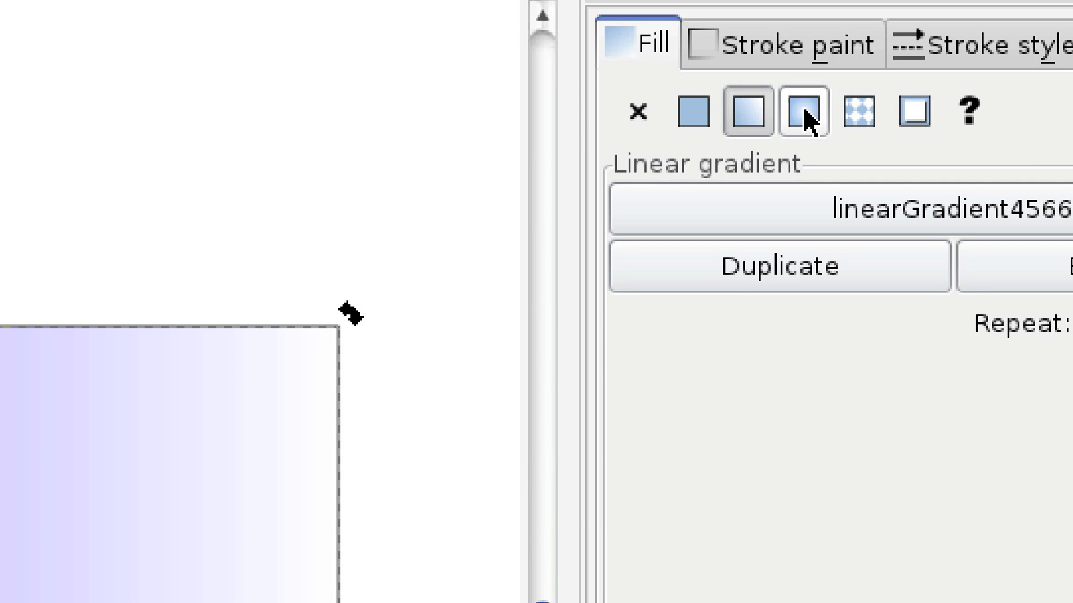
{"action": "left_click", "coordinate": [803, 112]}
{"action": "left_click", "coordinate": [880, 105]}
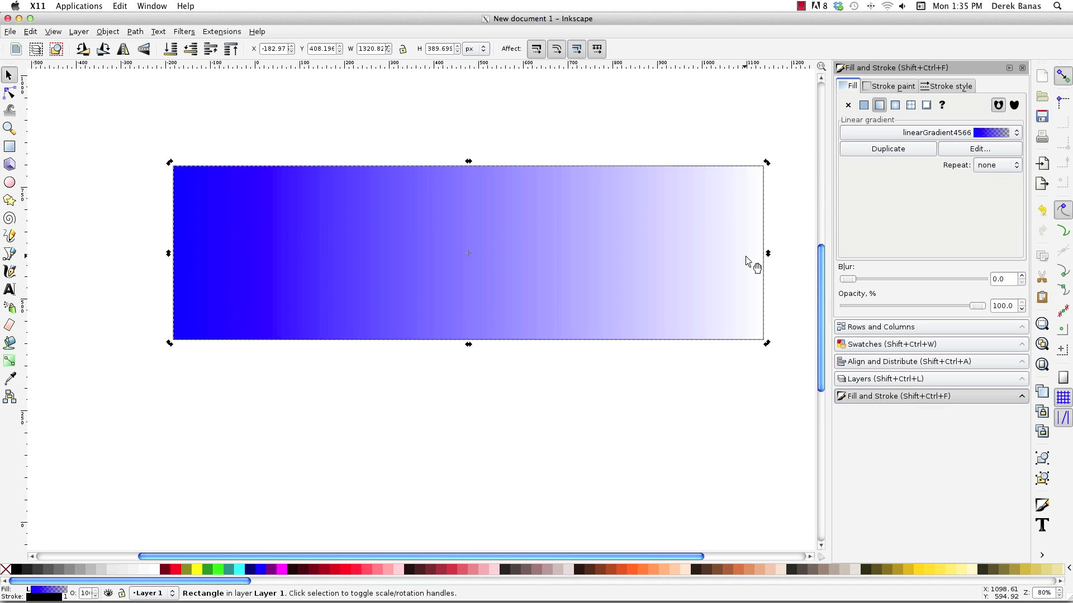
{"action": "key", "text": "g"}
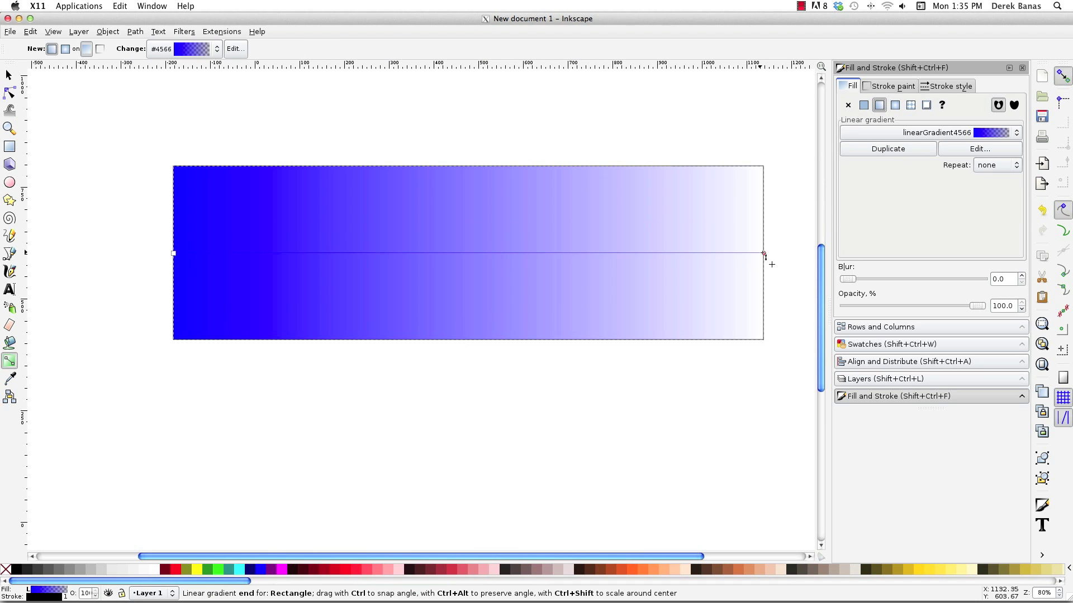
{"action": "mouse_move", "coordinate": [764, 254]}
{"action": "left_mouse_down"}
{"action": "mouse_move", "coordinate": [505, 254]}
{"action": "mouse_move", "coordinate": [756, 251]}
{"action": "left_mouse_up"}
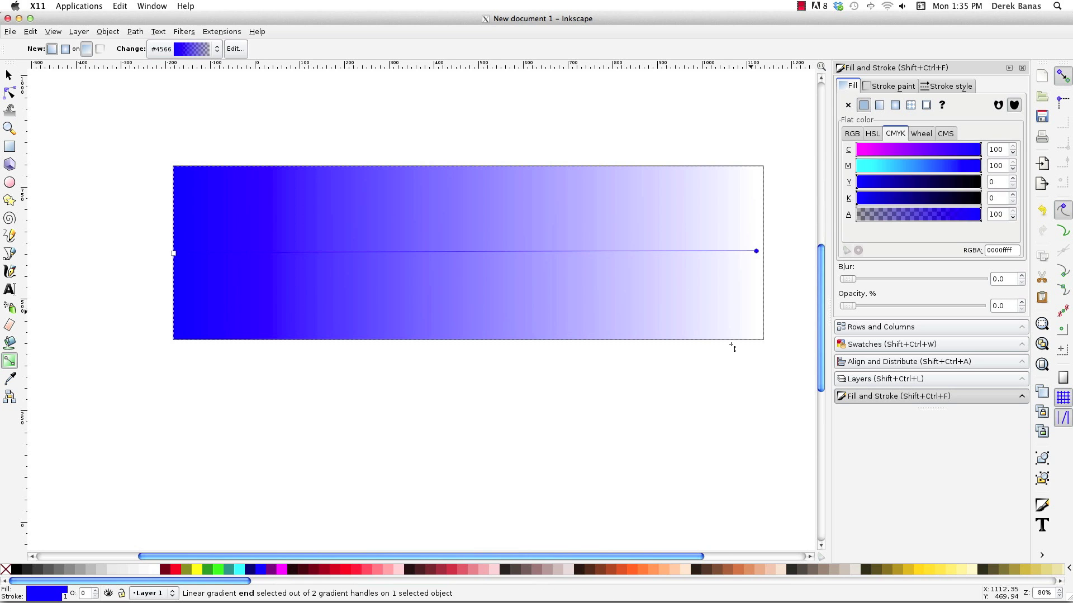
Try a radial gradient fill on the rectangle, shifting its centre and tilting it with the radius handles.
{"action": "left_click", "coordinate": [896, 106]}
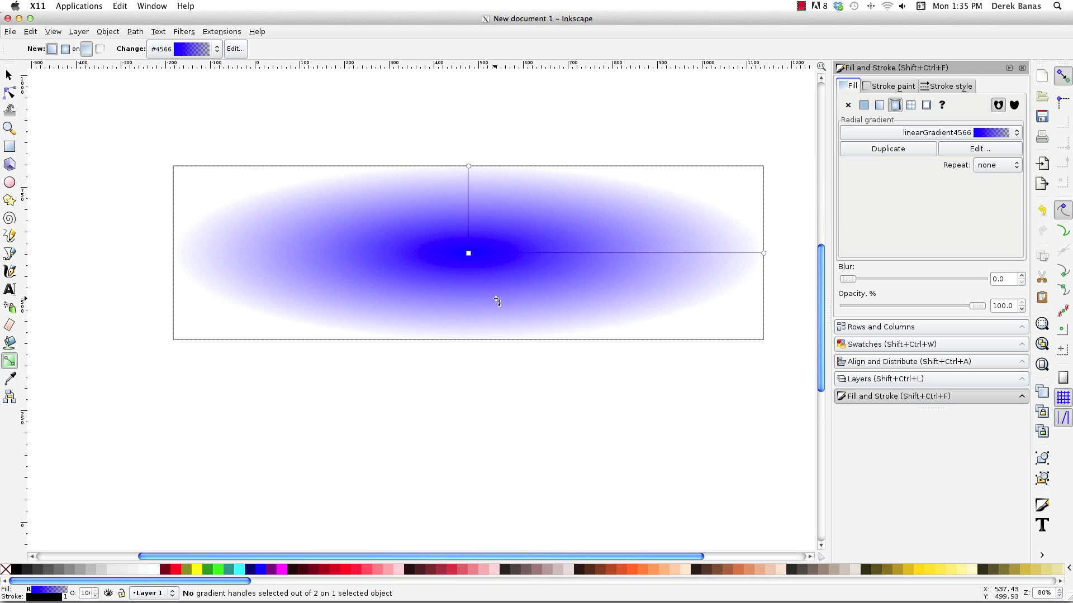
{"action": "mouse_move", "coordinate": [471, 253]}
{"action": "left_mouse_down"}
{"action": "mouse_move", "coordinate": [431, 270]}
{"action": "mouse_move", "coordinate": [472, 257]}
{"action": "mouse_move", "coordinate": [446, 254]}
{"action": "mouse_move", "coordinate": [461, 256]}
{"action": "left_mouse_up"}
{"action": "left_click", "coordinate": [460, 256]}
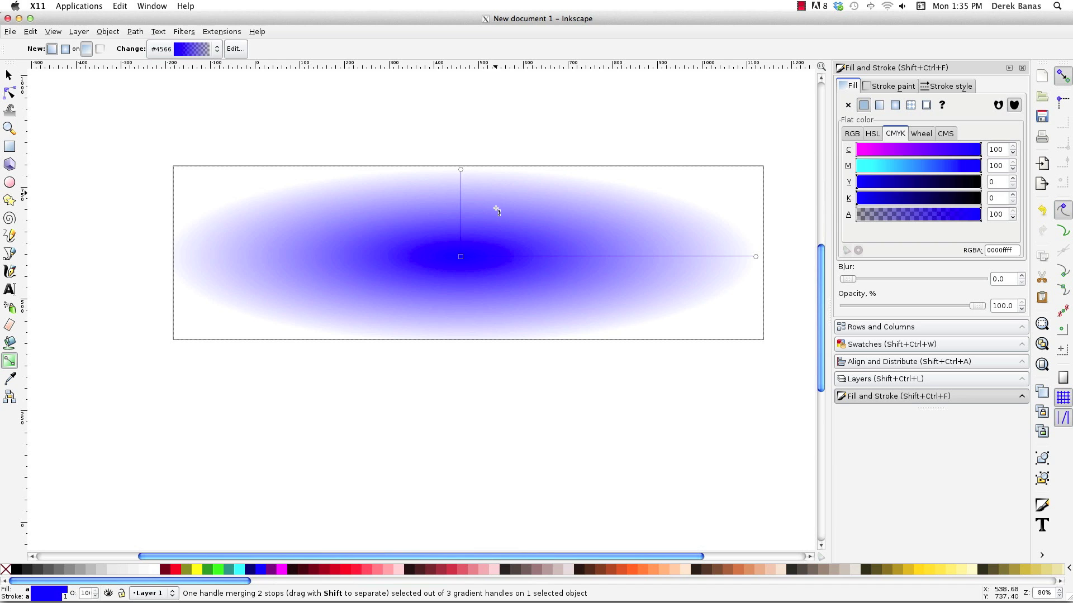
{"action": "mouse_move", "coordinate": [460, 169]}
{"action": "left_mouse_down"}
{"action": "mouse_move", "coordinate": [423, 173]}
{"action": "mouse_move", "coordinate": [502, 168]}
{"action": "mouse_move", "coordinate": [463, 174]}
{"action": "left_mouse_up"}
{"action": "left_click_drag", "start_coordinate": [756, 263], "coordinate": [754, 234]}
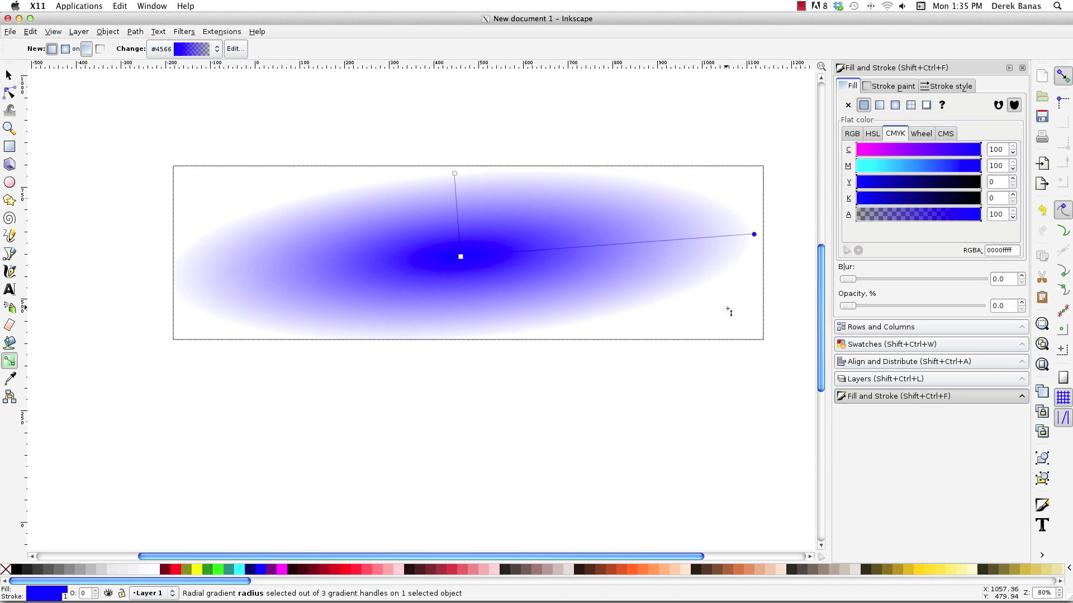
Switch the rectangle's fill back to a linear gradient and add six intermediate stops in the Gradient editor.
{"action": "left_click", "coordinate": [879, 105]}
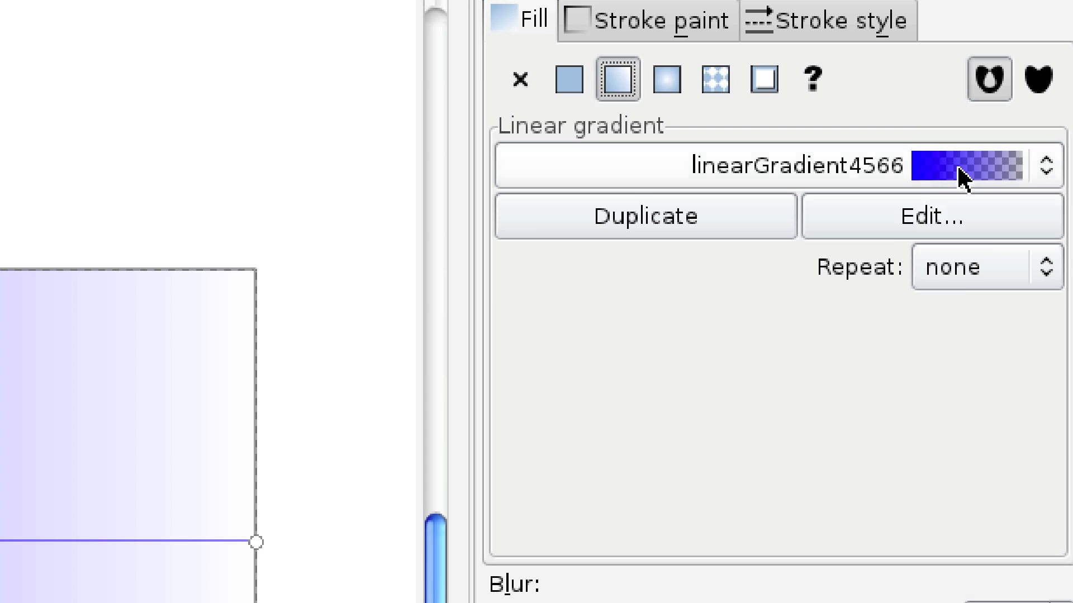
{"action": "left_click", "coordinate": [936, 219]}
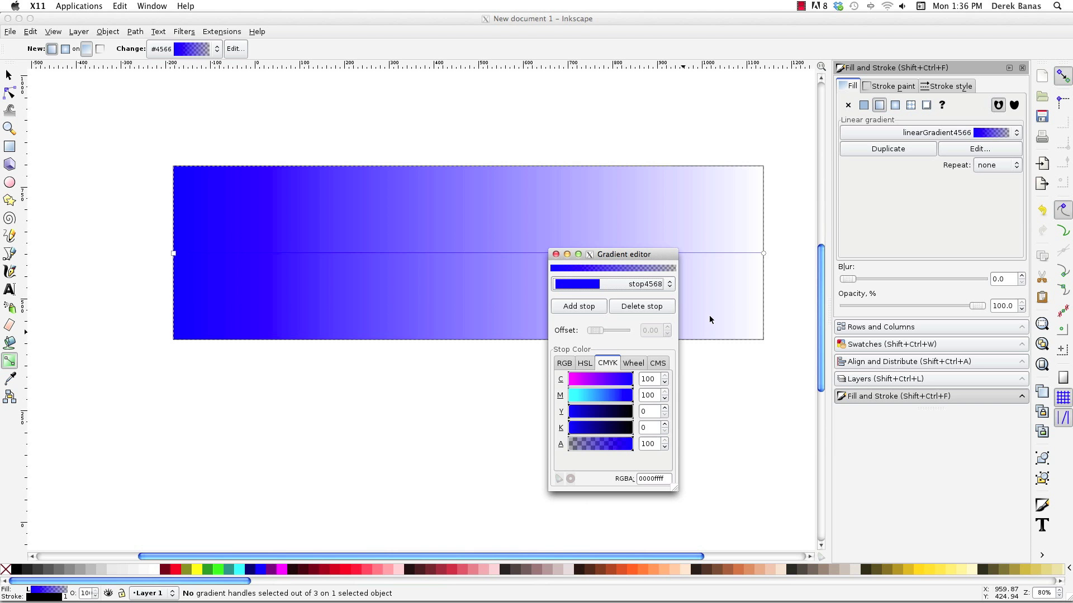
{"action": "left_click_drag", "start_coordinate": [591, 252], "coordinate": [594, 135]}
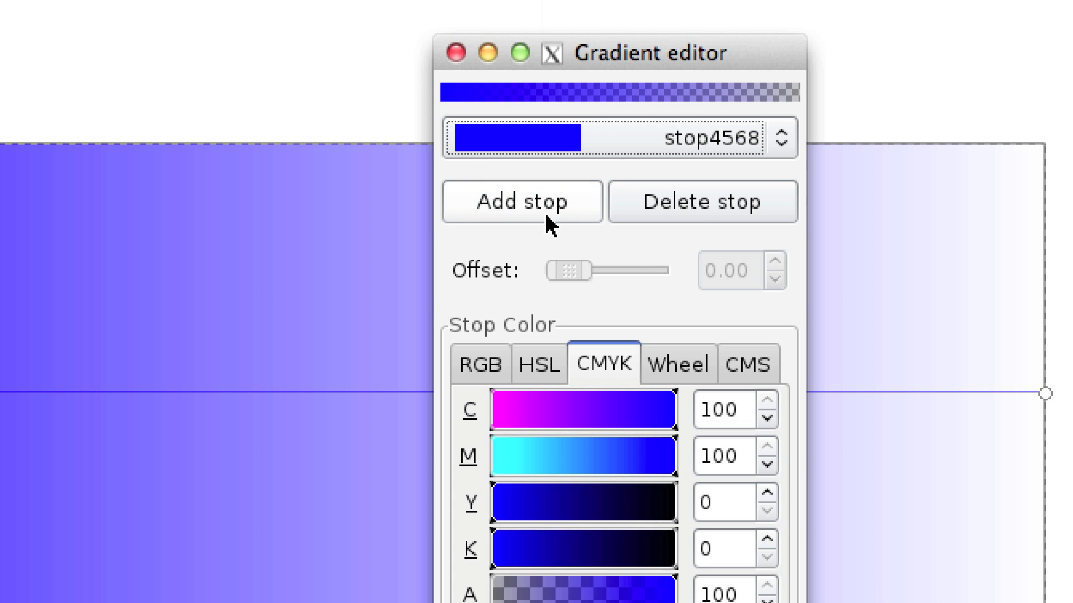
{"action": "left_click", "coordinate": [534, 217]}
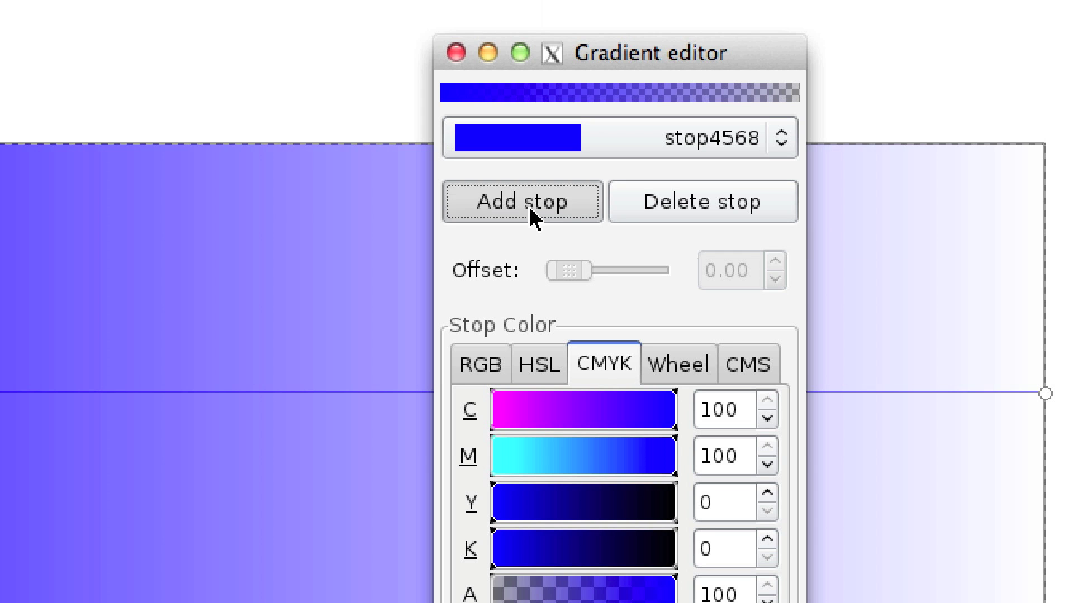
{"action": "left_click", "coordinate": [534, 218]}
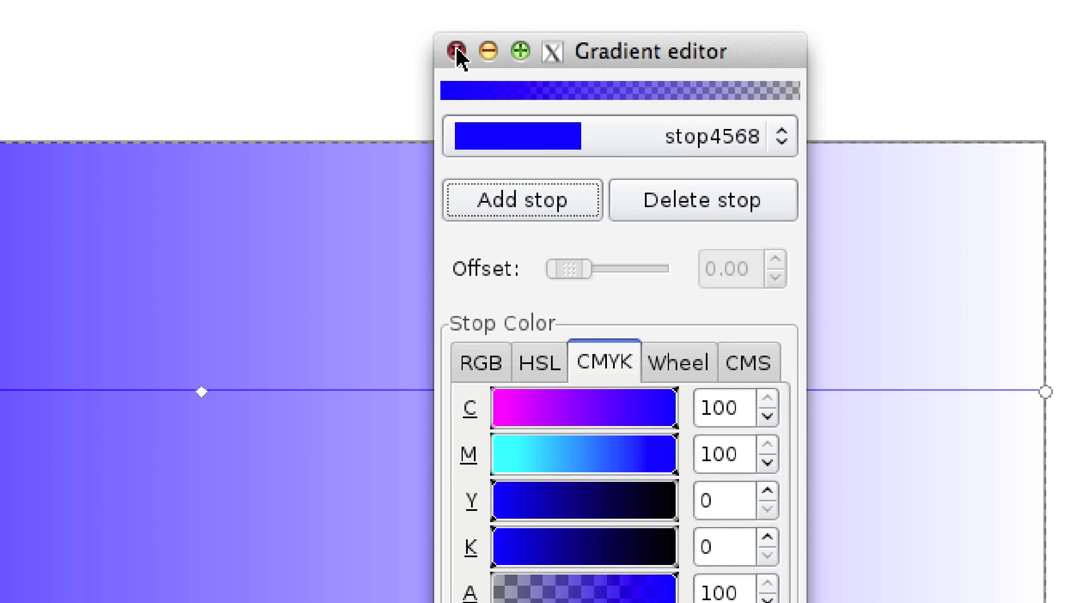
{"action": "left_click", "coordinate": [454, 48]}
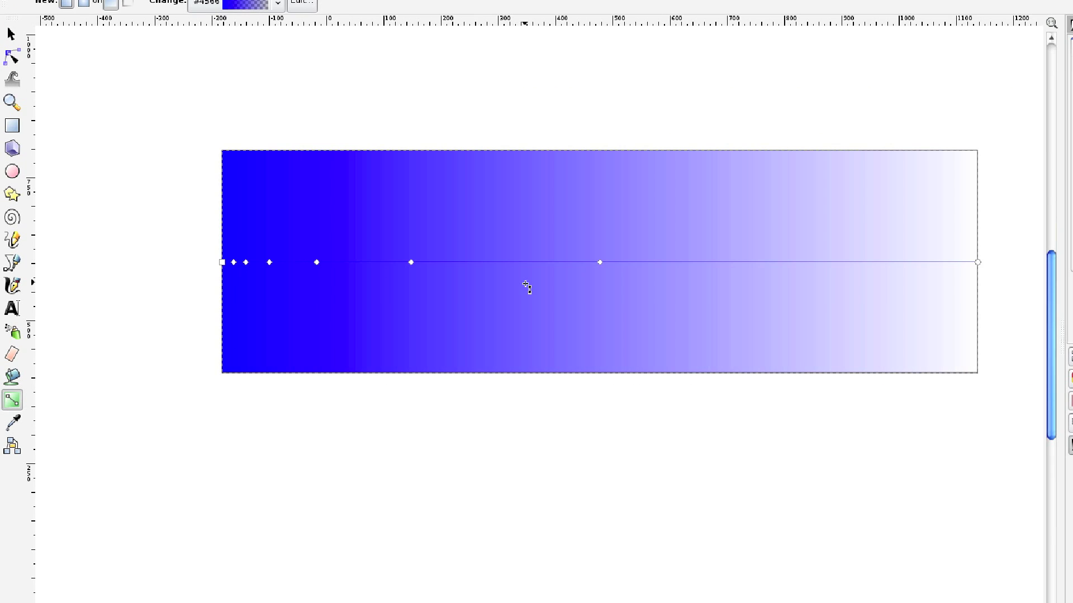
Spread the six intermediate gradient stops roughly evenly along the rectangle's gradient line.
{"action": "left_click_drag", "start_coordinate": [600, 262], "coordinate": [904, 262]}
{"action": "left_click_drag", "start_coordinate": [411, 262], "coordinate": [774, 262]}
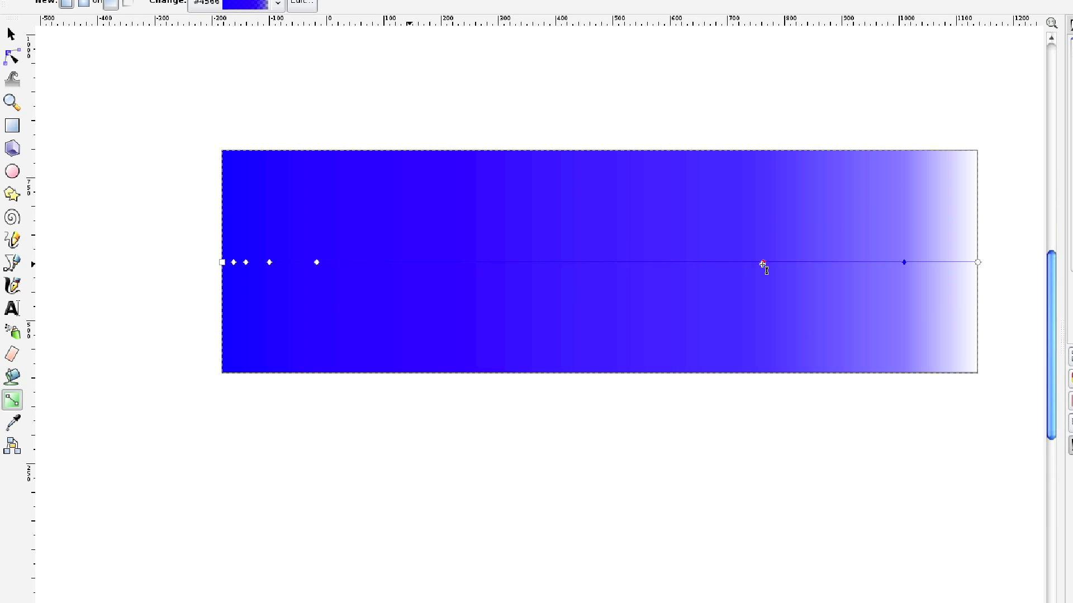
{"action": "left_click_drag", "start_coordinate": [233, 262], "coordinate": [330, 263]}
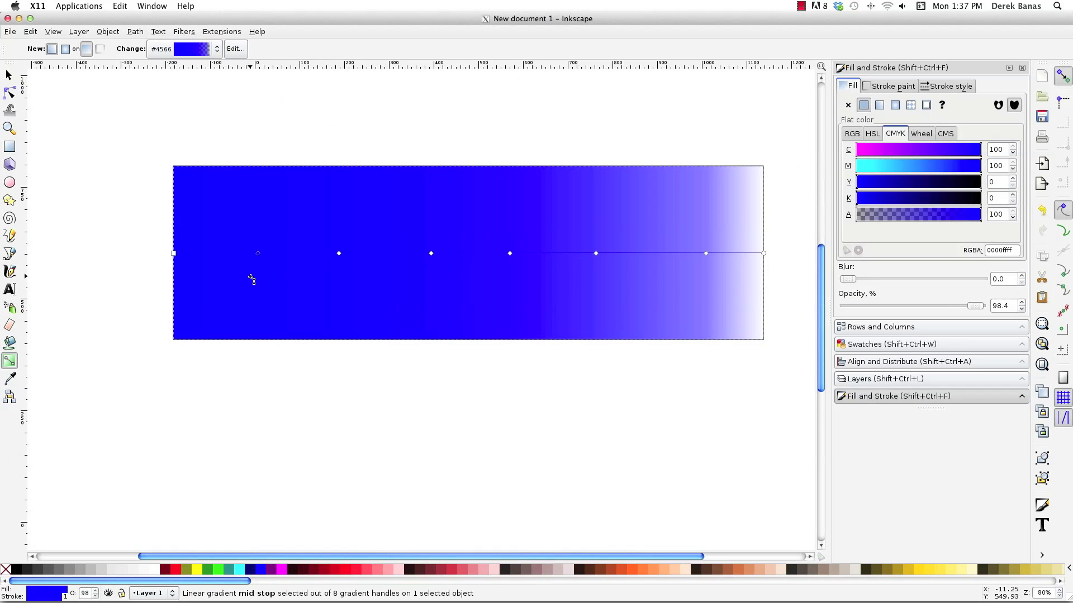
Colour the gradient's start stop red, the first intermediate stop orange and the second yellow.
{"action": "left_click", "coordinate": [177, 255]}
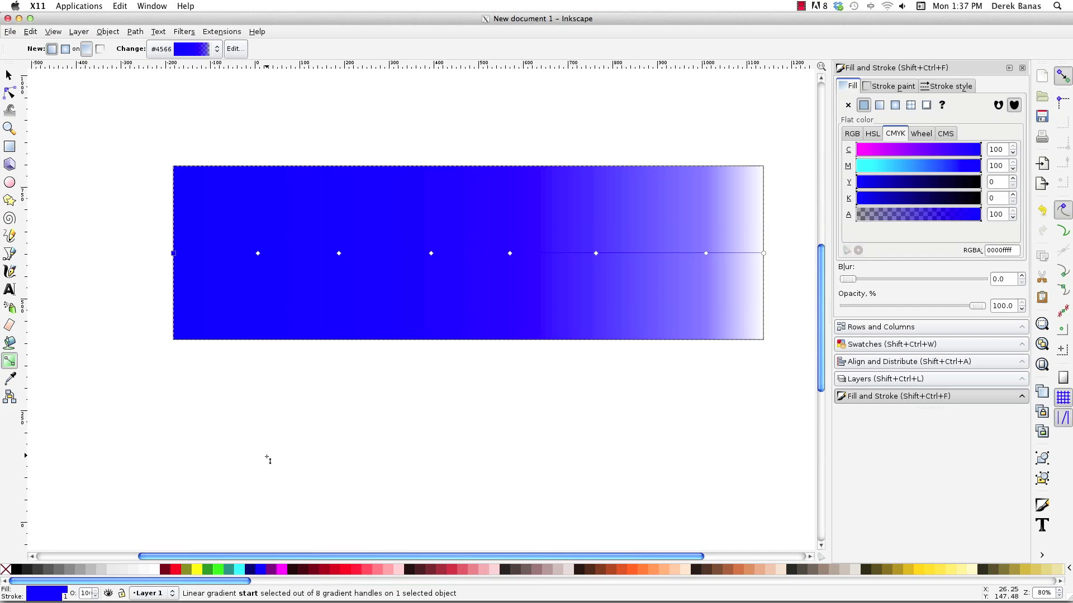
{"action": "left_click", "coordinate": [347, 570]}
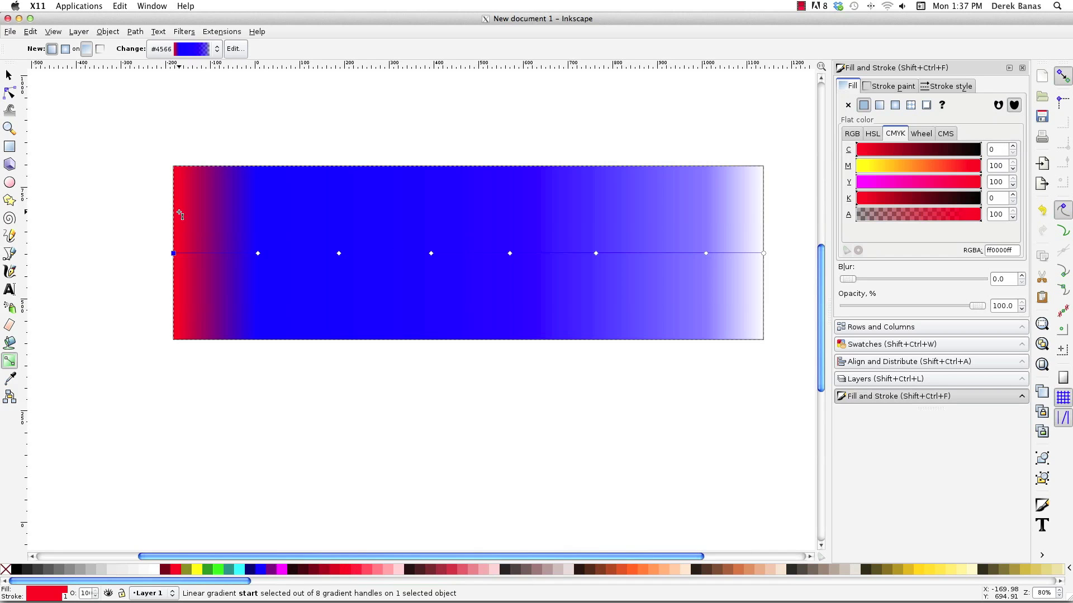
{"action": "left_click", "coordinate": [258, 254]}
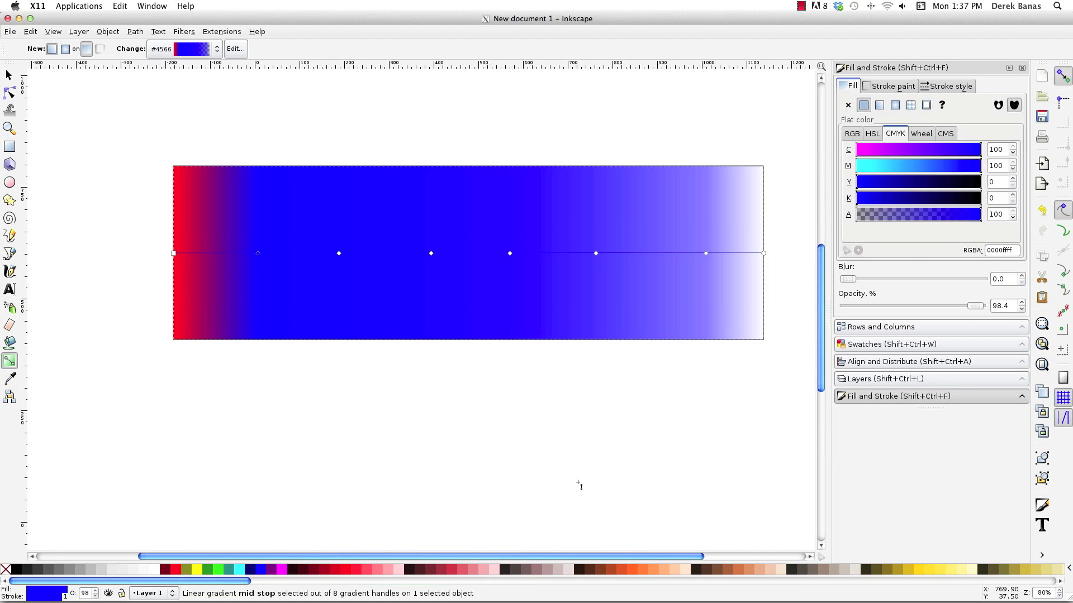
{"action": "left_click", "coordinate": [637, 570]}
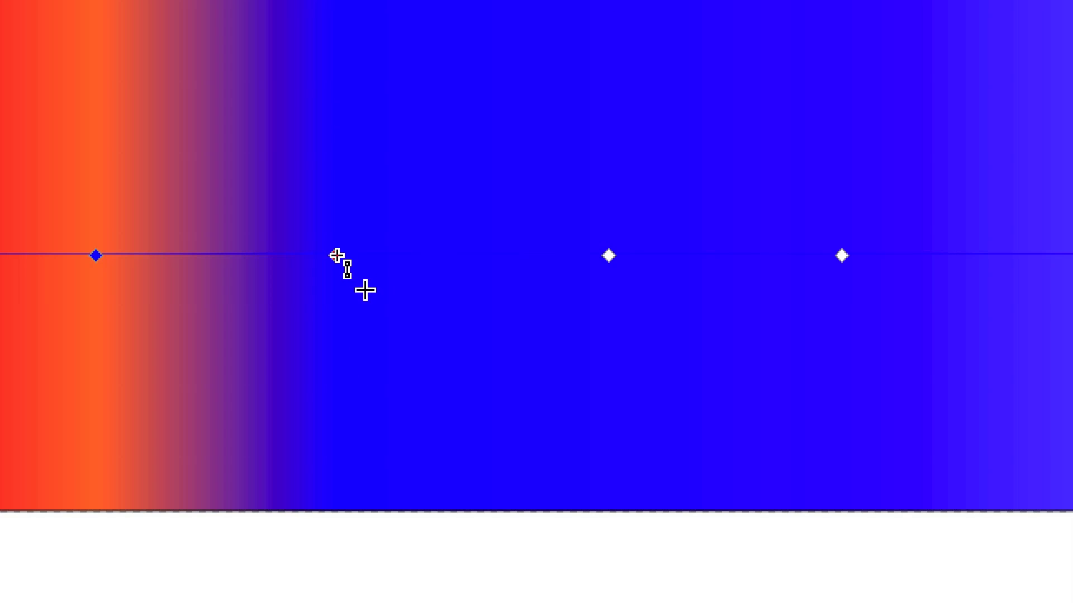
{"action": "left_click", "coordinate": [340, 255]}
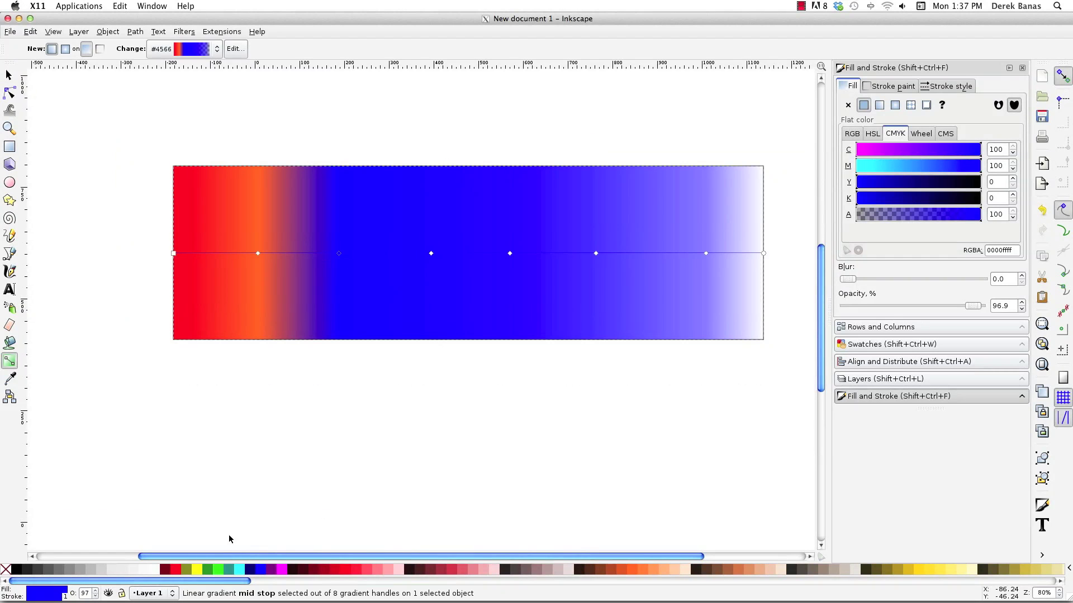
{"action": "left_click", "coordinate": [197, 569]}
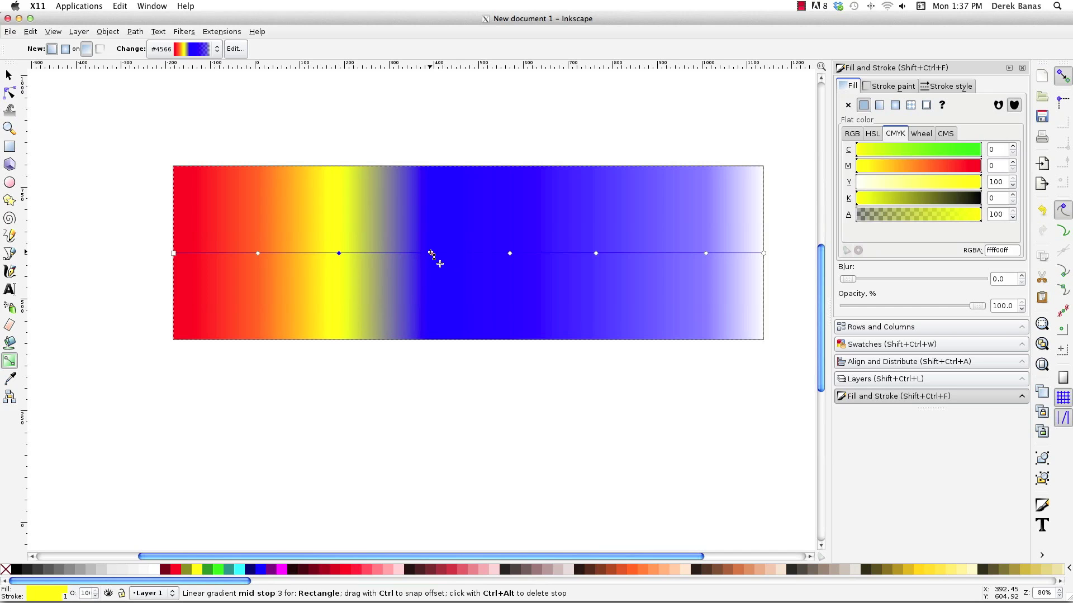
Colour the remaining four intermediate gradient stops lime green, blue, purple (800080) and magenta (ff00ff) in order.
{"action": "left_click", "coordinate": [431, 254]}
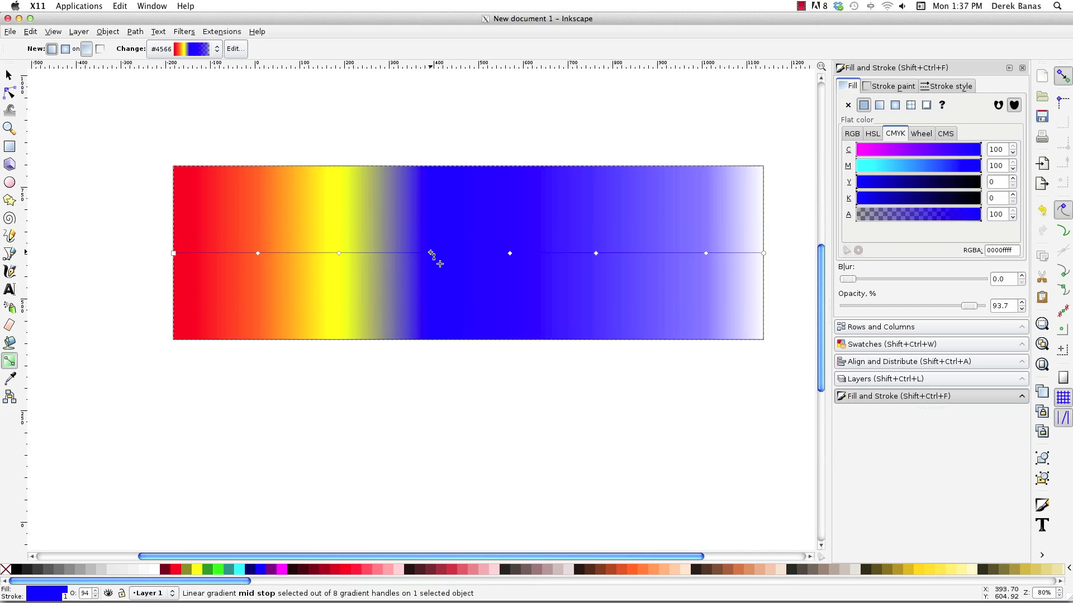
{"action": "left_click", "coordinate": [210, 566]}
{"action": "left_click", "coordinate": [225, 568]}
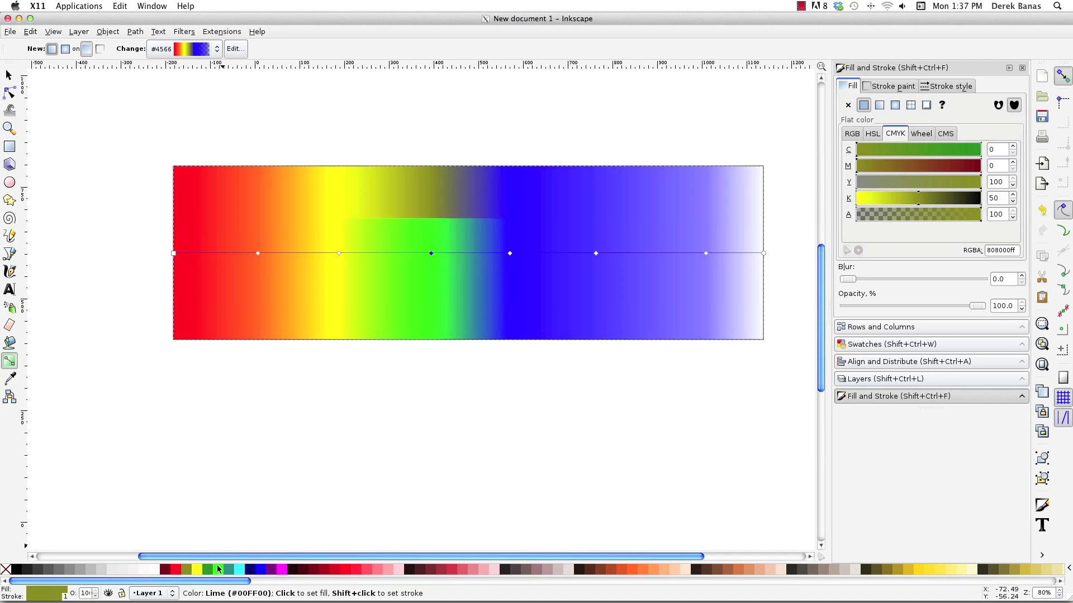
{"action": "left_click", "coordinate": [508, 255]}
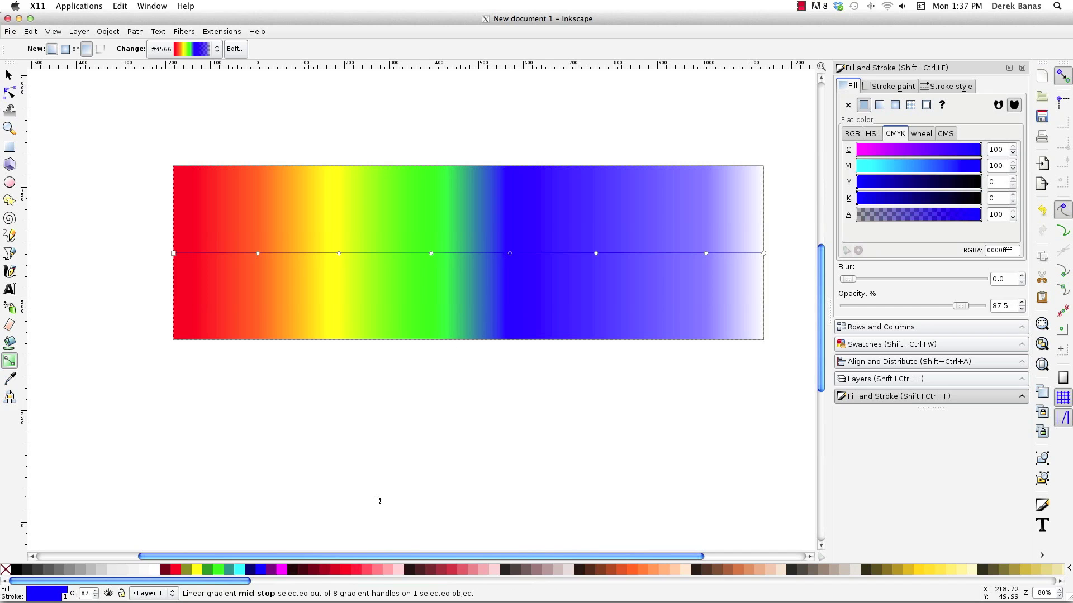
{"action": "left_click", "coordinate": [261, 569]}
{"action": "left_click", "coordinate": [596, 254]}
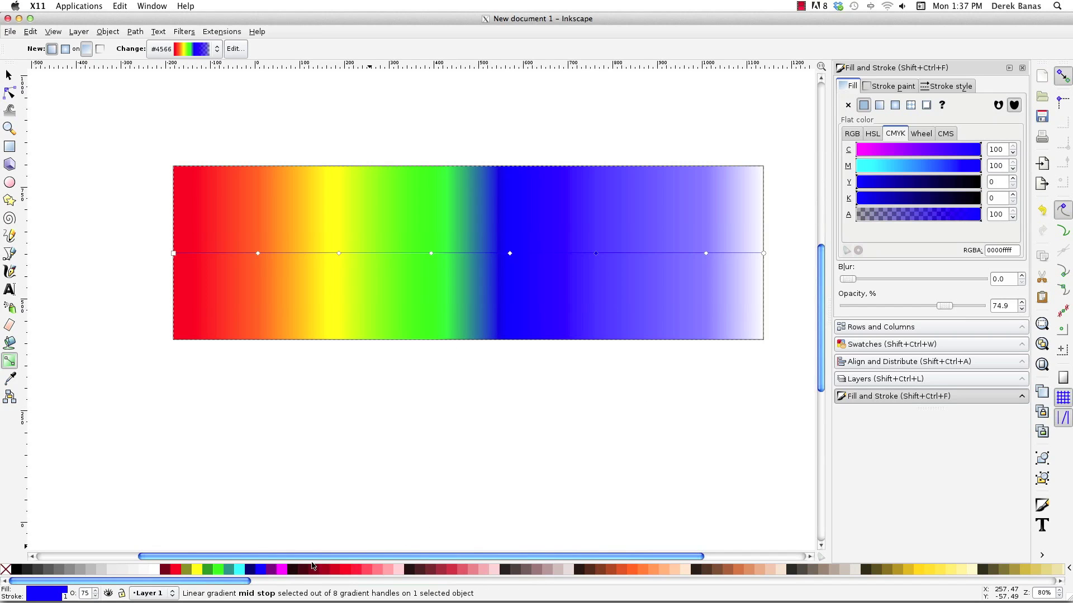
{"action": "left_click", "coordinate": [271, 569]}
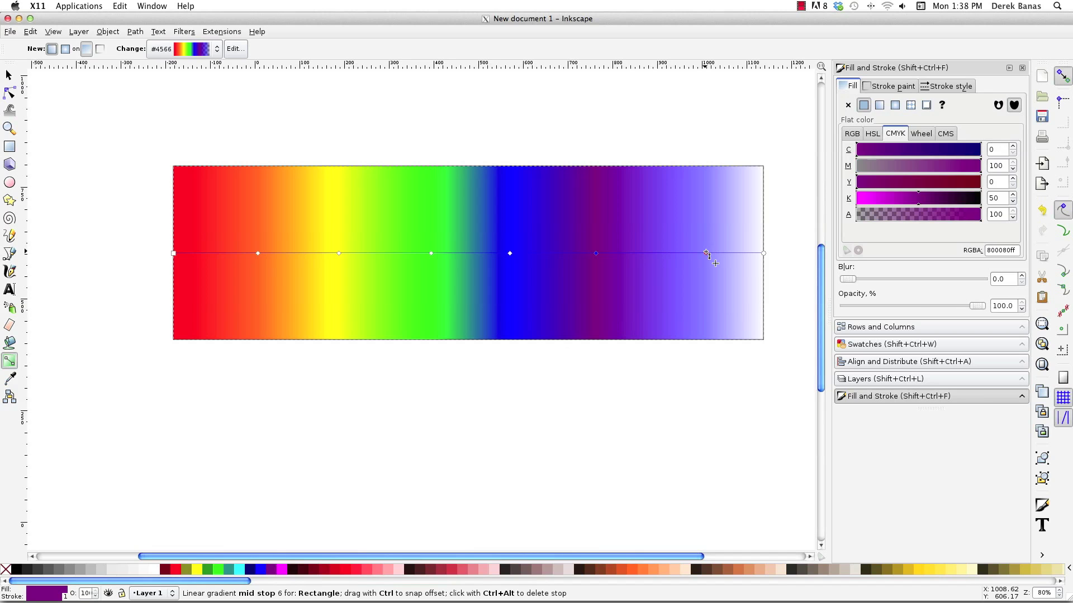
{"action": "left_click", "coordinate": [706, 254]}
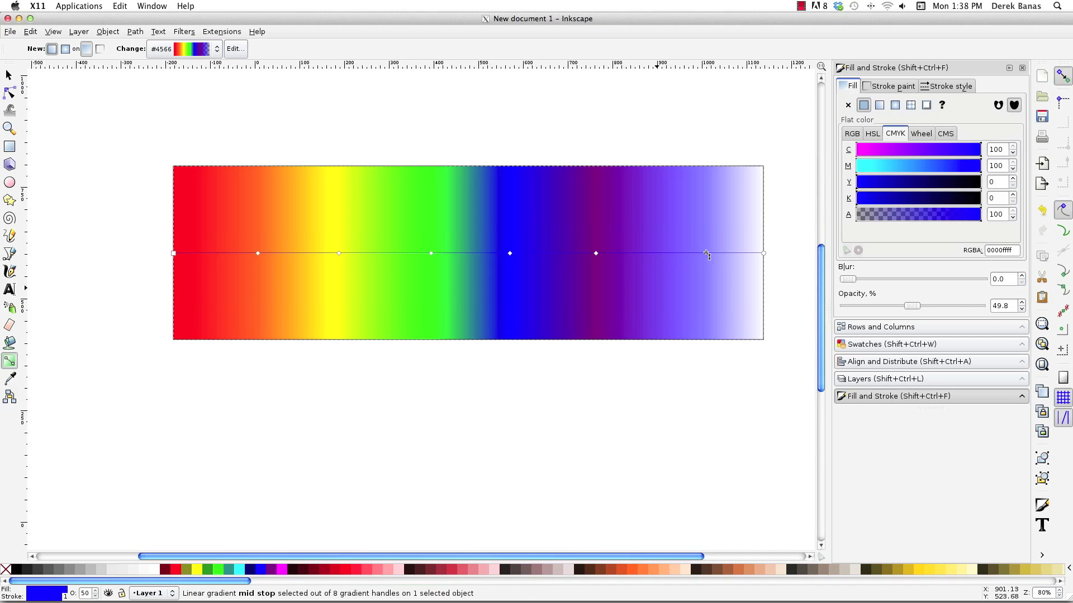
{"action": "left_click", "coordinate": [283, 570]}
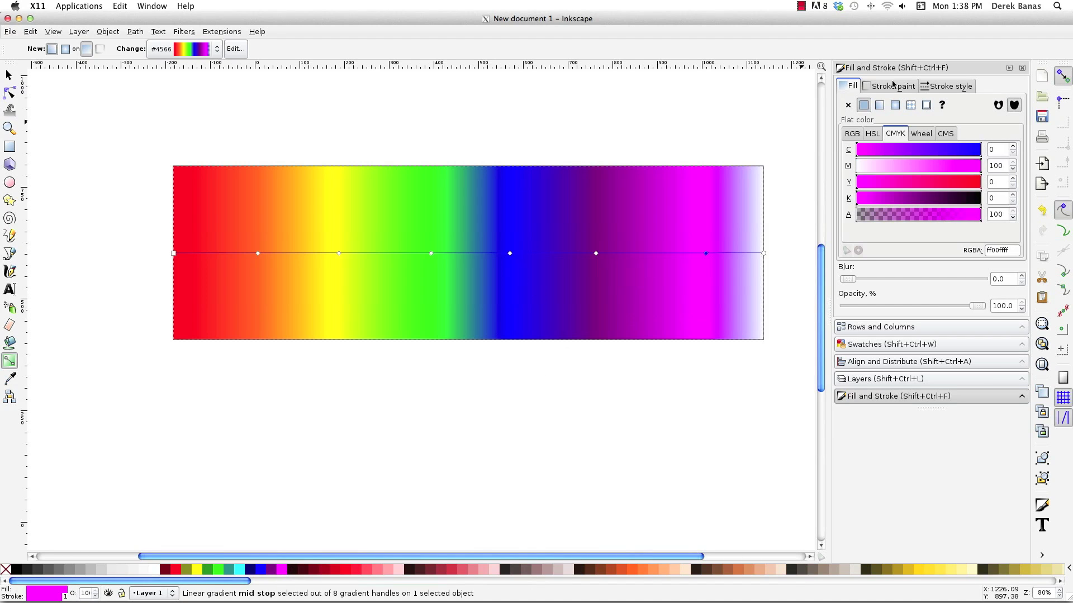
Reselect the rainbow rectangle, show its gradient handles and check the gradient's Repeat options.
{"action": "key", "text": "F1"}
{"action": "left_click", "coordinate": [506, 146]}
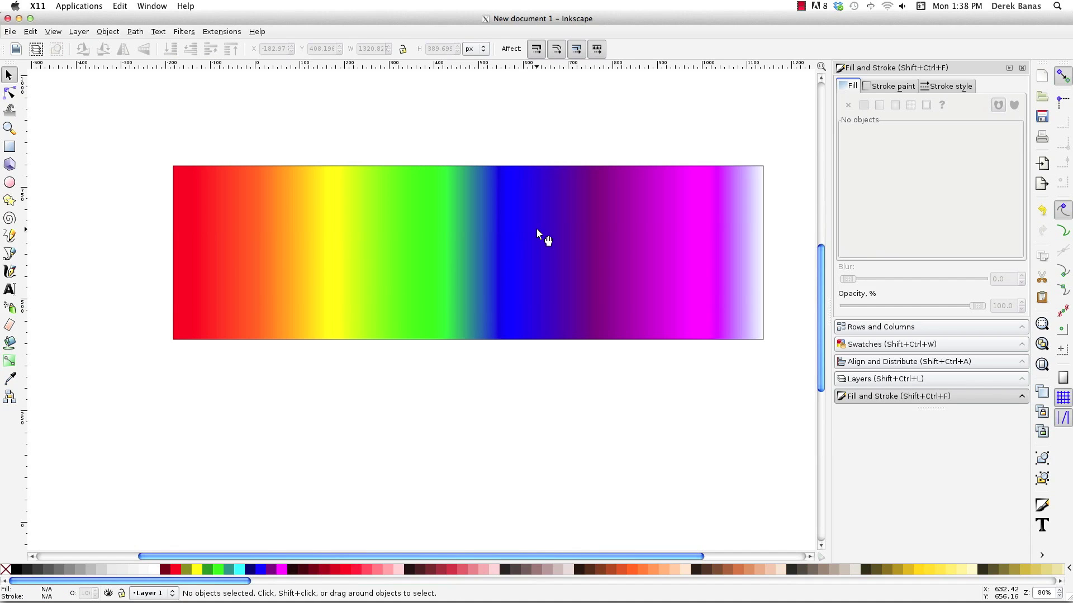
{"action": "left_click", "coordinate": [417, 217]}
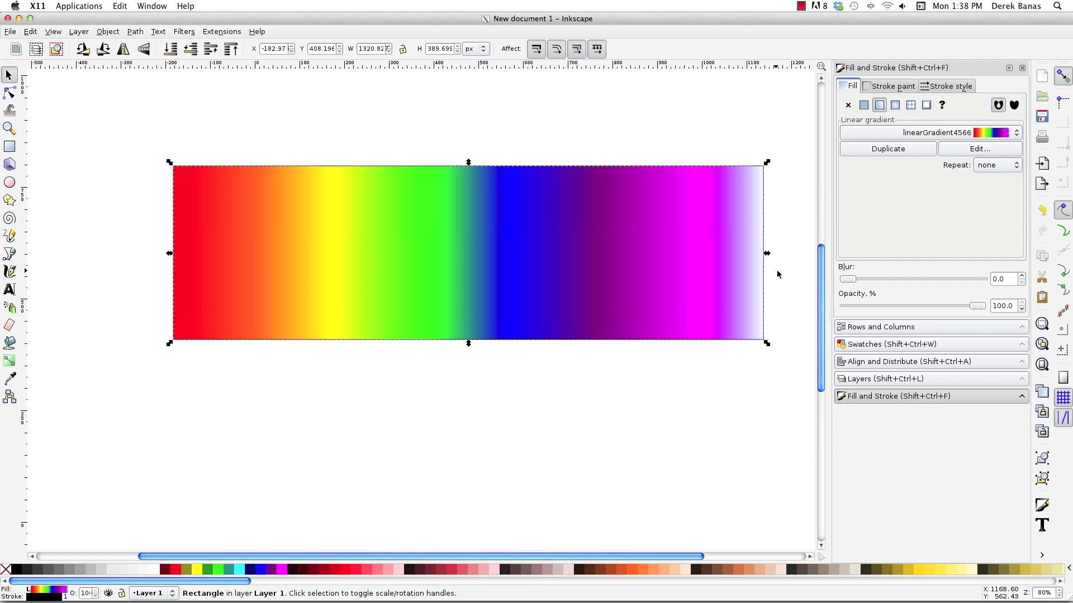
{"action": "key", "text": "g"}
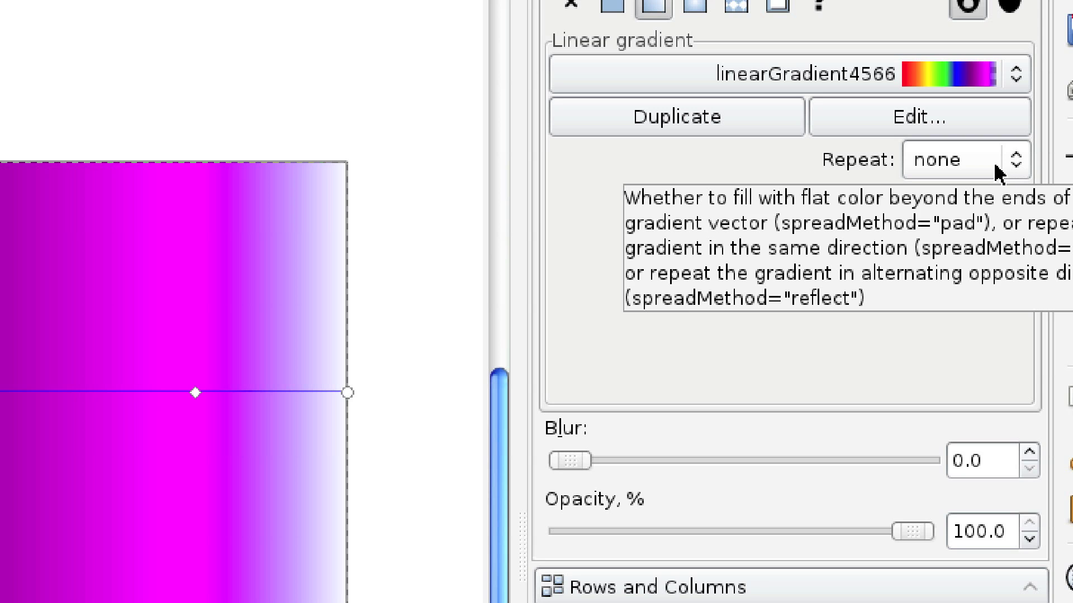
{"action": "left_click", "coordinate": [1006, 165]}
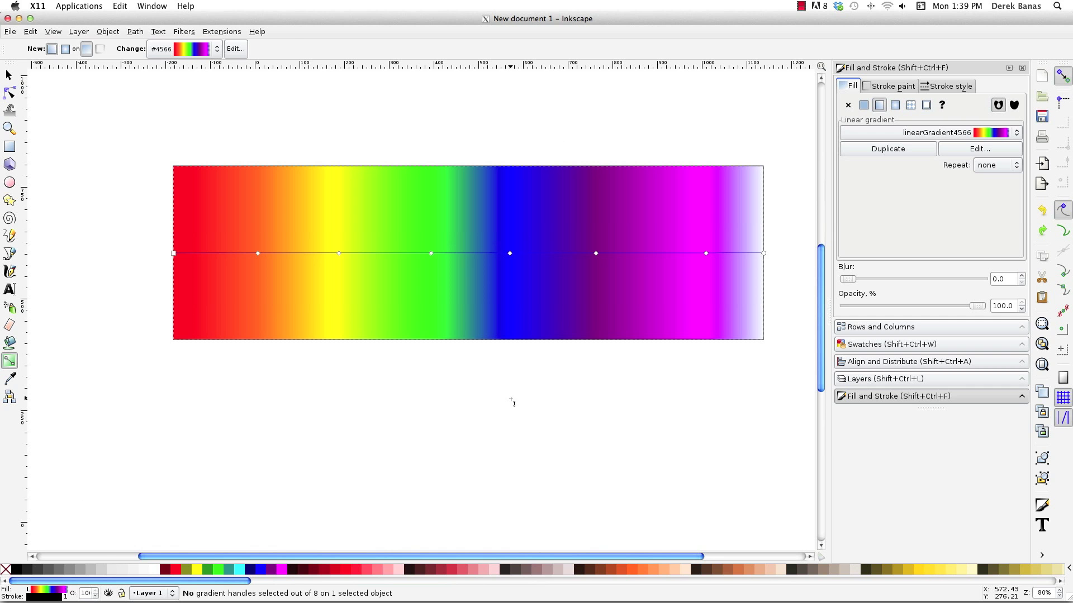
Delete the rainbow rectangle and draw a new rectangle about 1116 px wide and 461 px high.
{"action": "key", "text": "s"}
{"action": "left_click", "coordinate": [570, 401]}
{"action": "left_click", "coordinate": [534, 287]}
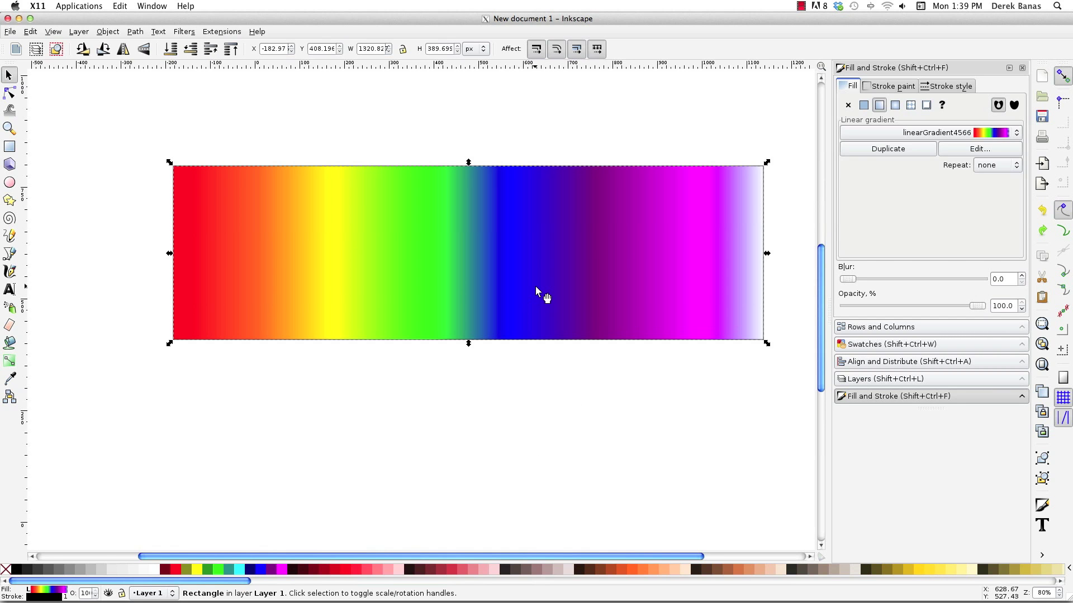
{"action": "key", "text": "Delete"}
{"action": "key", "text": "r"}
{"action": "mouse_move", "coordinate": [267, 189]}
{"action": "left_mouse_down"}
{"action": "mouse_move", "coordinate": [584, 307]}
{"action": "mouse_move", "coordinate": [766, 395]}
{"action": "left_mouse_up"}
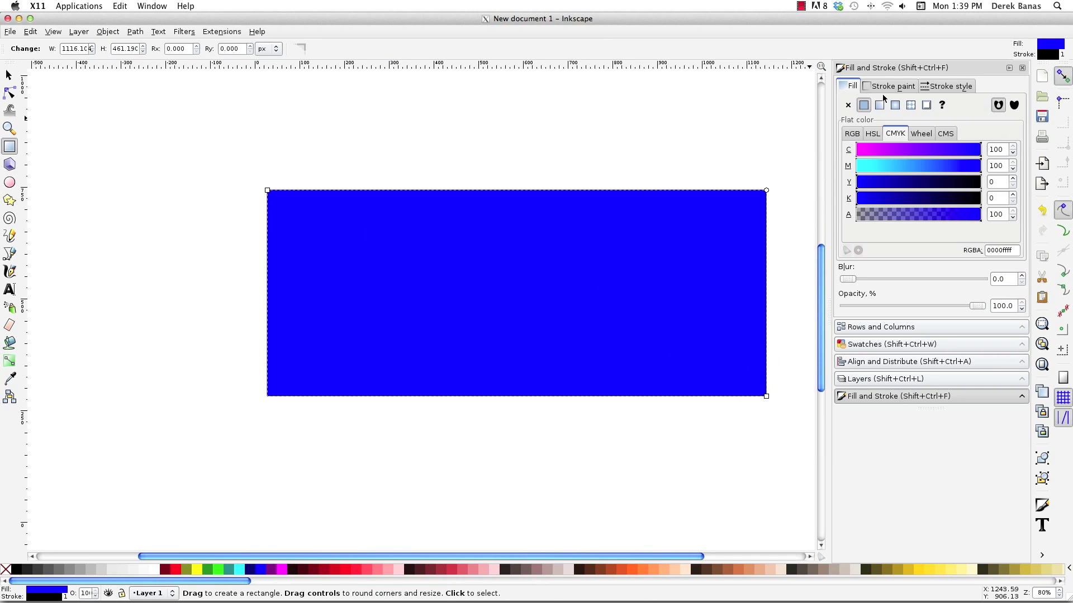
Give the rectangle a linear gradient with two intermediate stops and shorten the gradient line to about a third of the width.
{"action": "left_click", "coordinate": [879, 104]}
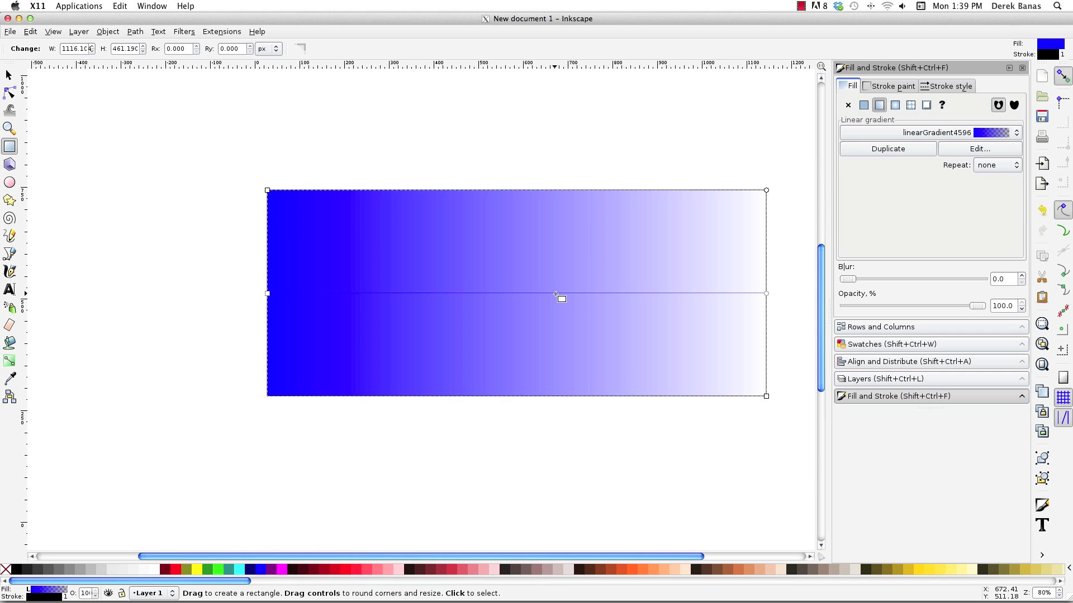
{"action": "left_click", "coordinate": [980, 149]}
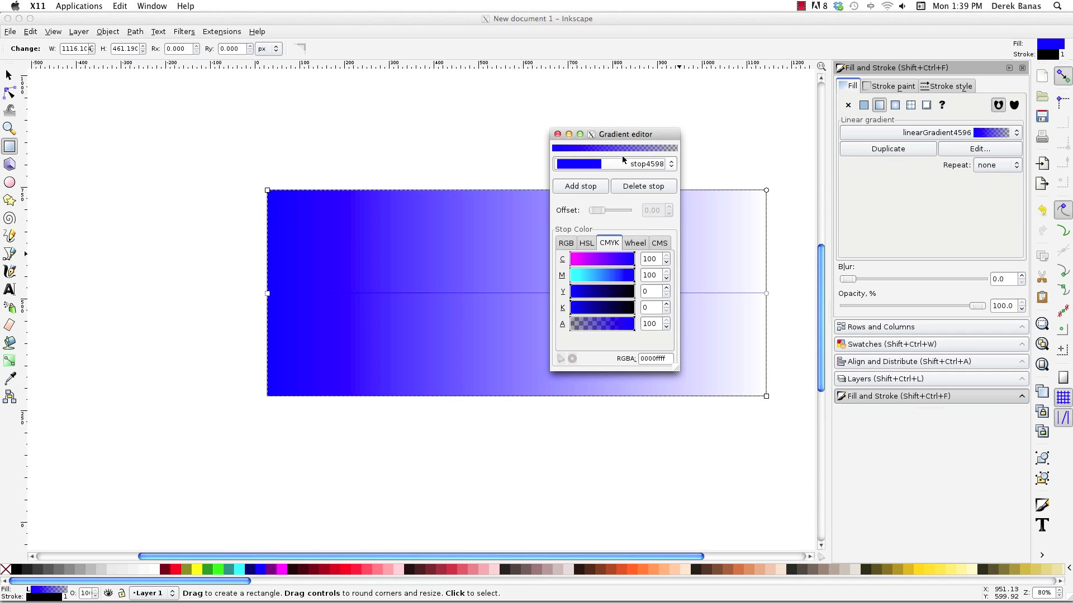
{"action": "left_click", "coordinate": [582, 186]}
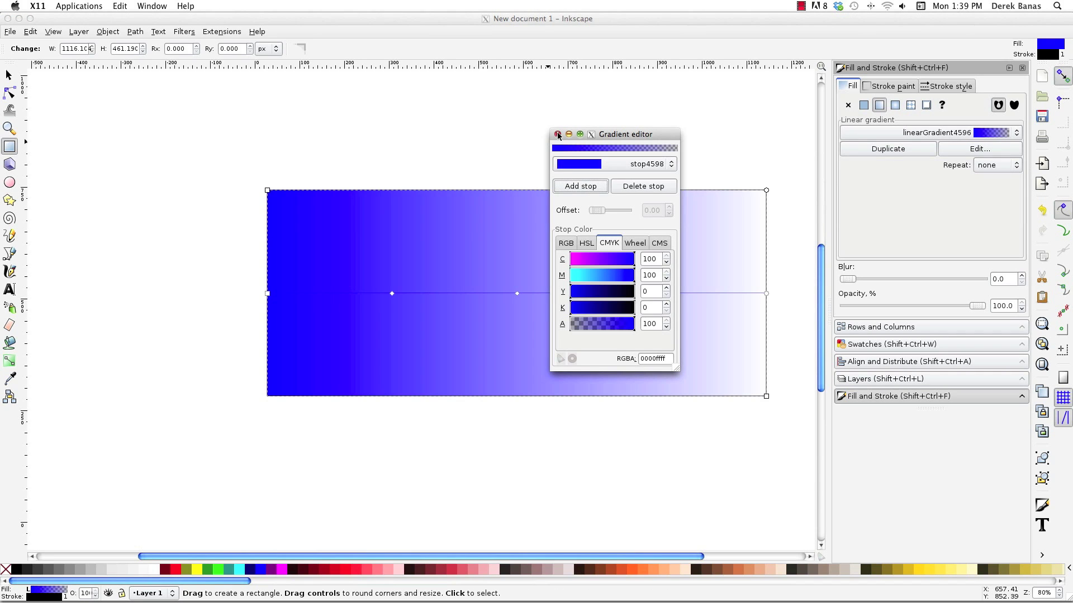
{"action": "left_click", "coordinate": [557, 135]}
{"action": "left_click_drag", "start_coordinate": [766, 294], "coordinate": [416, 294]}
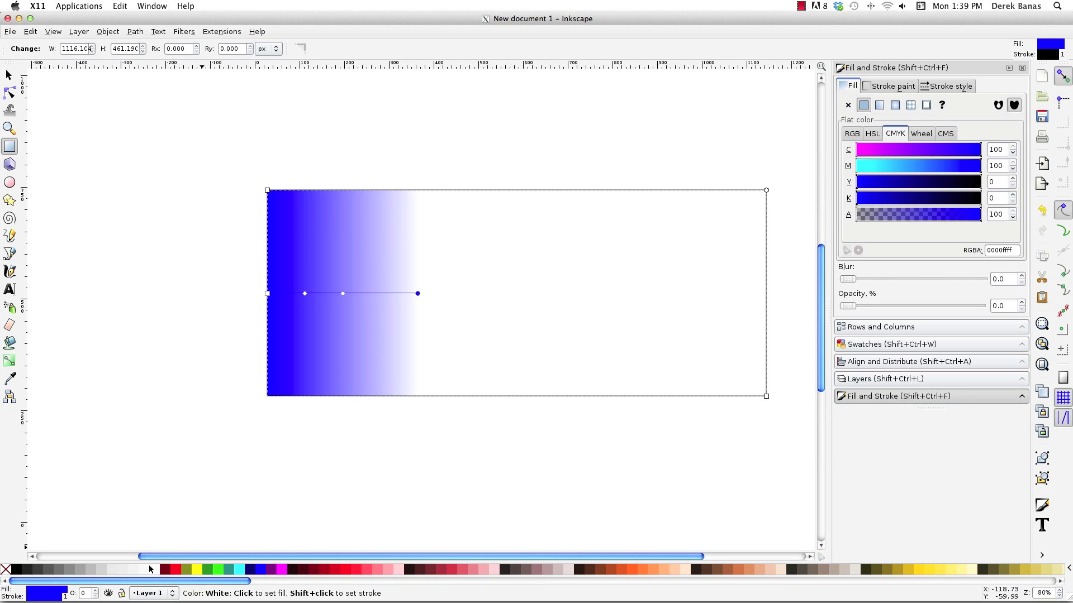
Colour the second intermediate gradient stop brownish red and the first one magenta (ff00ff).
{"action": "left_click", "coordinate": [343, 294]}
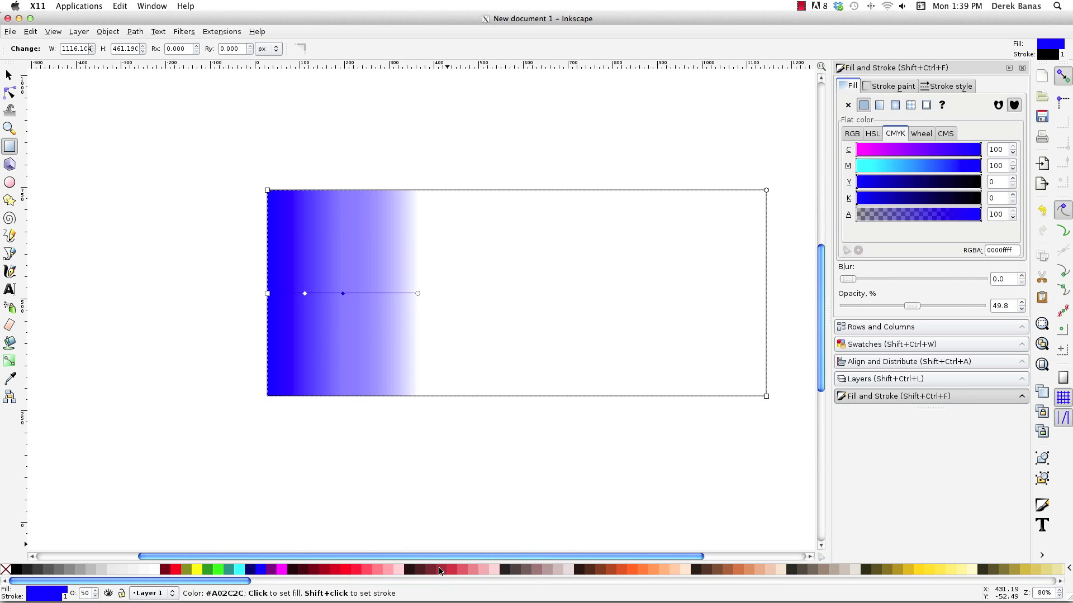
{"action": "left_click", "coordinate": [443, 570]}
{"action": "left_click", "coordinate": [305, 293]}
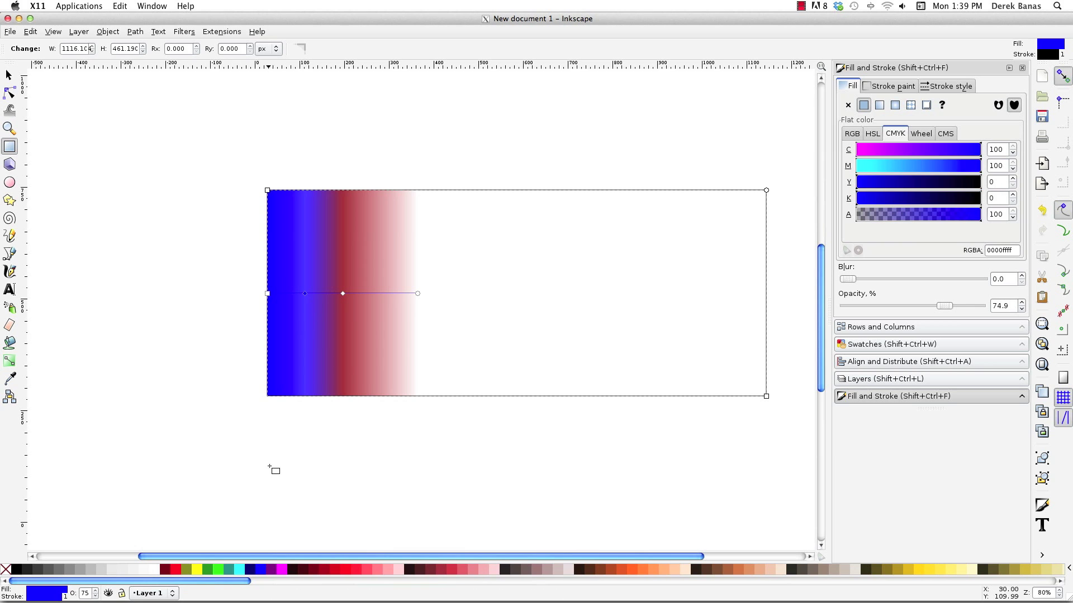
{"action": "left_click", "coordinate": [282, 570]}
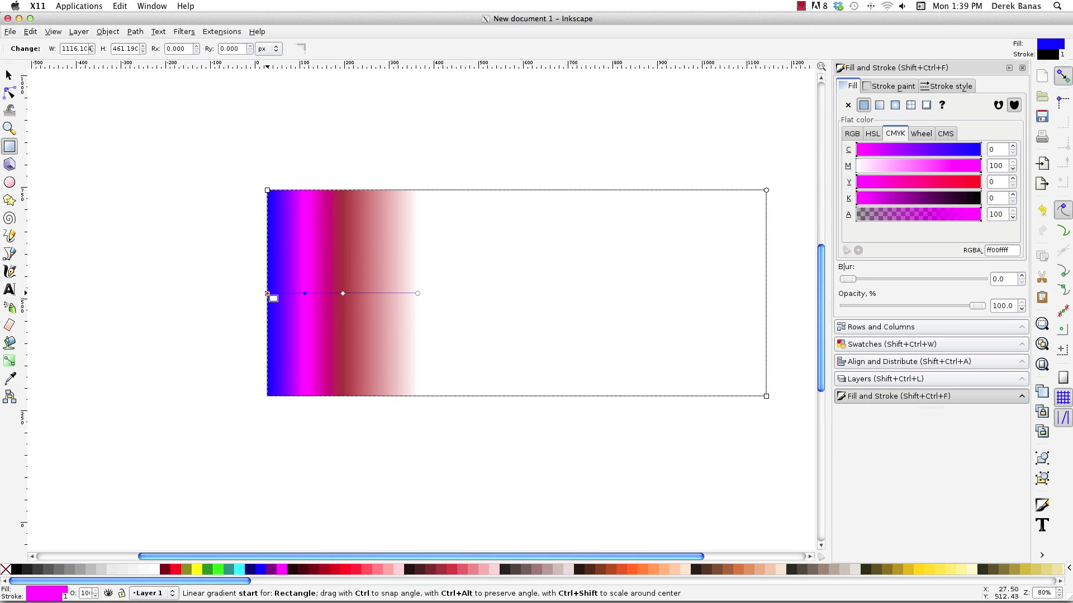
Move the gradient's start handle slightly inward from the rectangle's left edge and set the gradient's repeat to reflected.
{"action": "left_click", "coordinate": [267, 294]}
{"action": "mouse_move", "coordinate": [269, 295]}
{"action": "left_mouse_down"}
{"action": "mouse_move", "coordinate": [323, 295]}
{"action": "mouse_move", "coordinate": [288, 293]}
{"action": "left_mouse_up"}
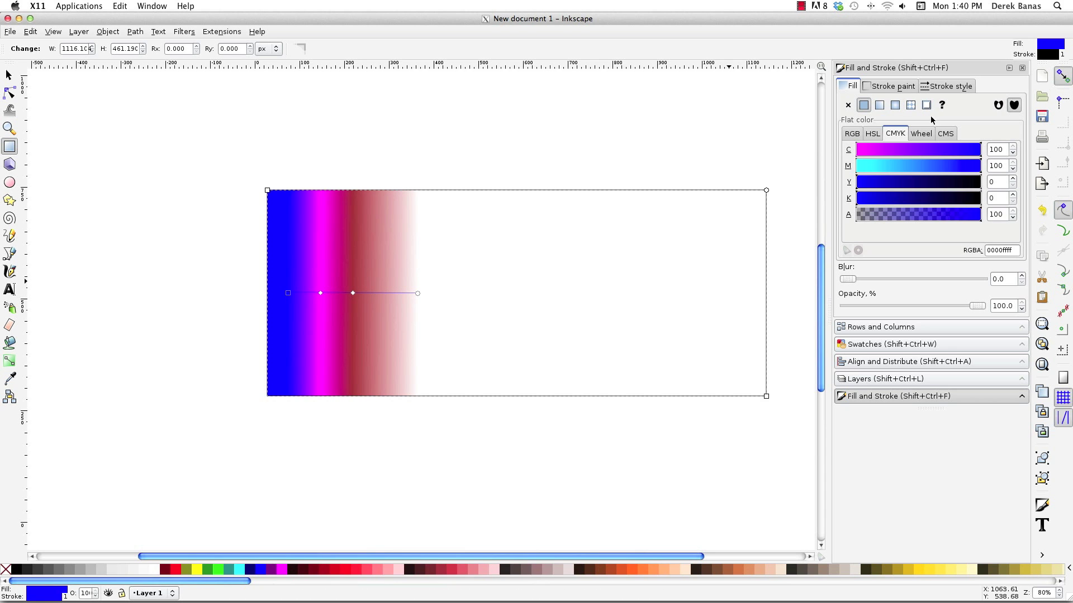
{"action": "left_click", "coordinate": [879, 106]}
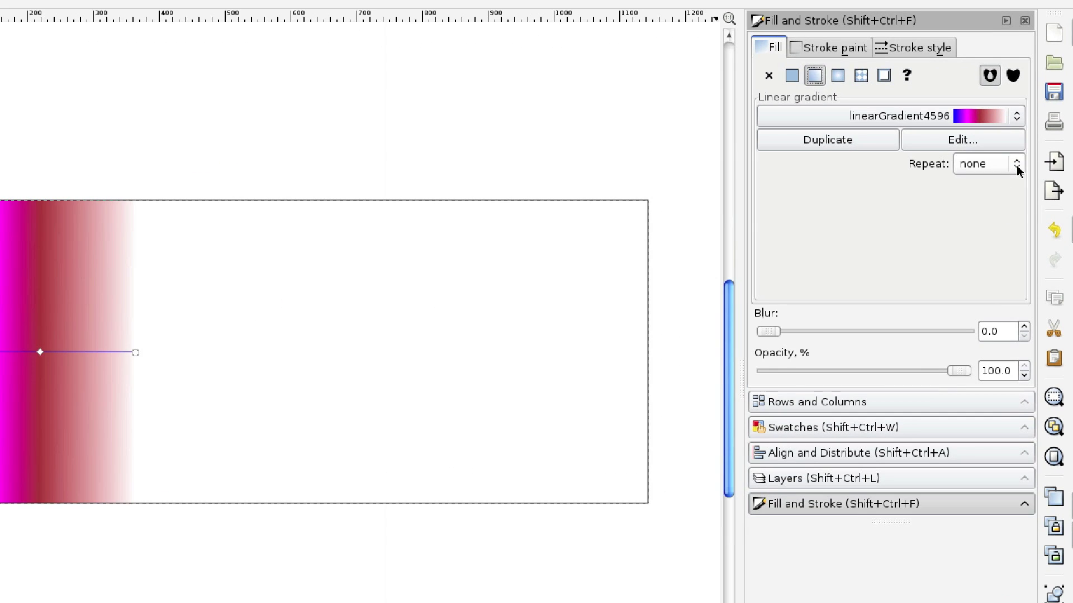
{"action": "left_click", "coordinate": [1016, 165]}
{"action": "left_click", "coordinate": [995, 184]}
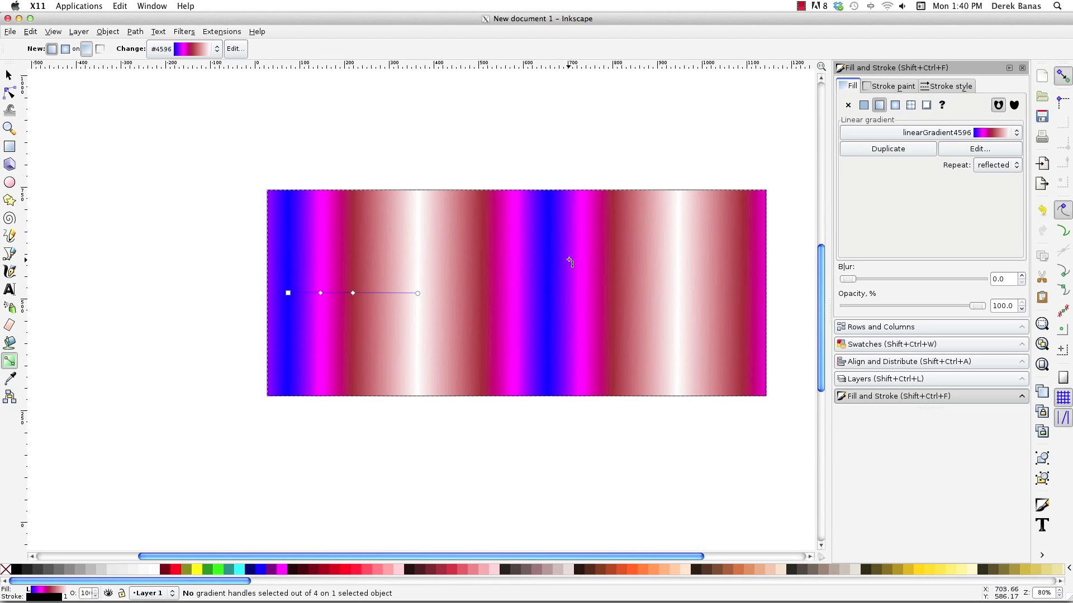
Try the direct repeat on the rectangle's gradient and set it back to reflected.
{"action": "left_click", "coordinate": [1016, 165]}
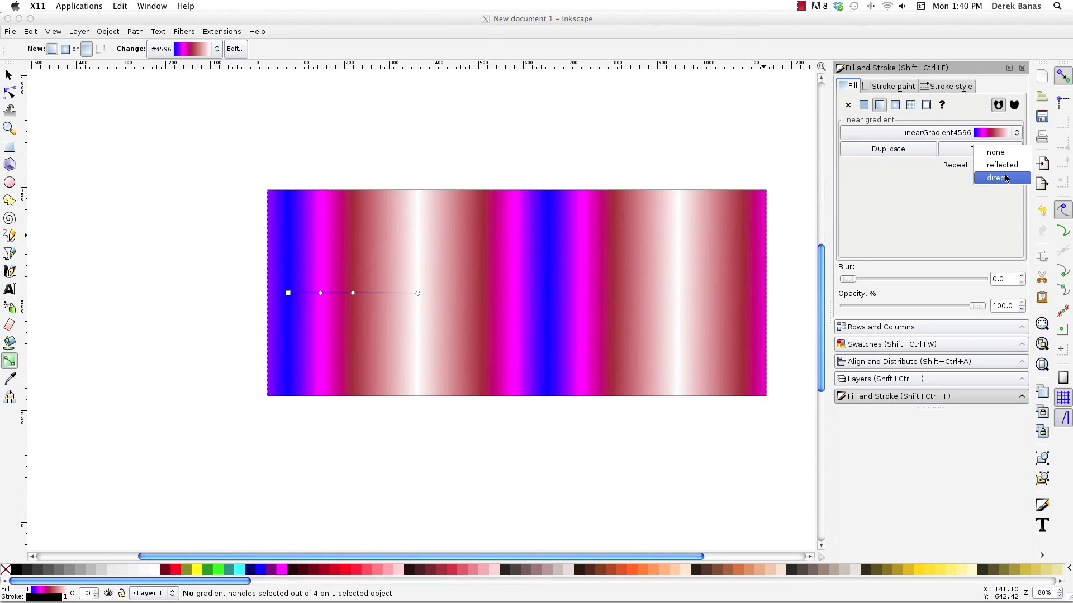
{"action": "left_click", "coordinate": [1005, 180]}
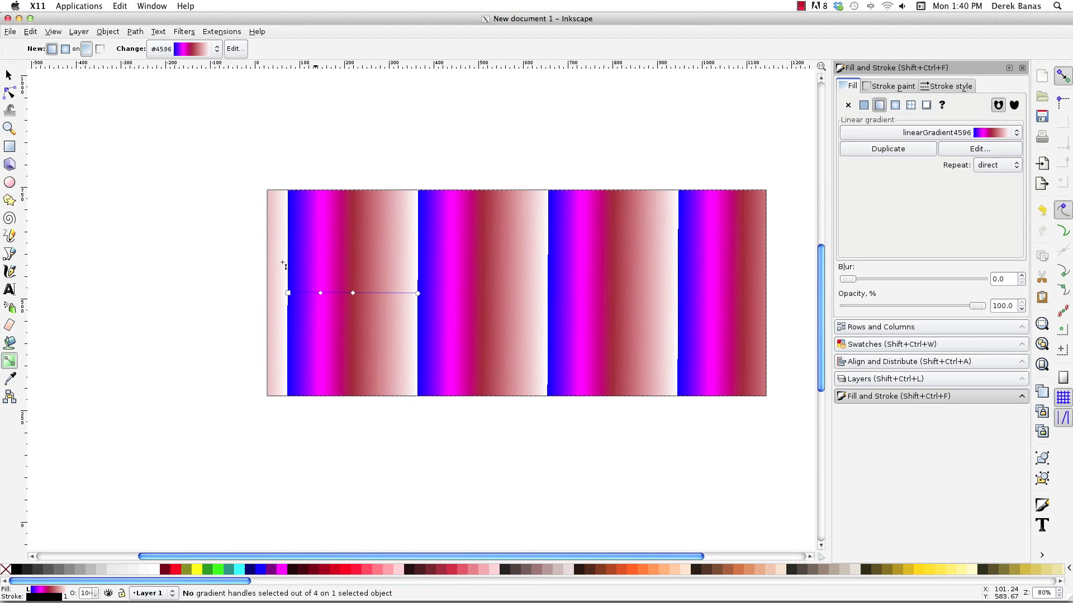
{"action": "left_click", "coordinate": [1004, 166]}
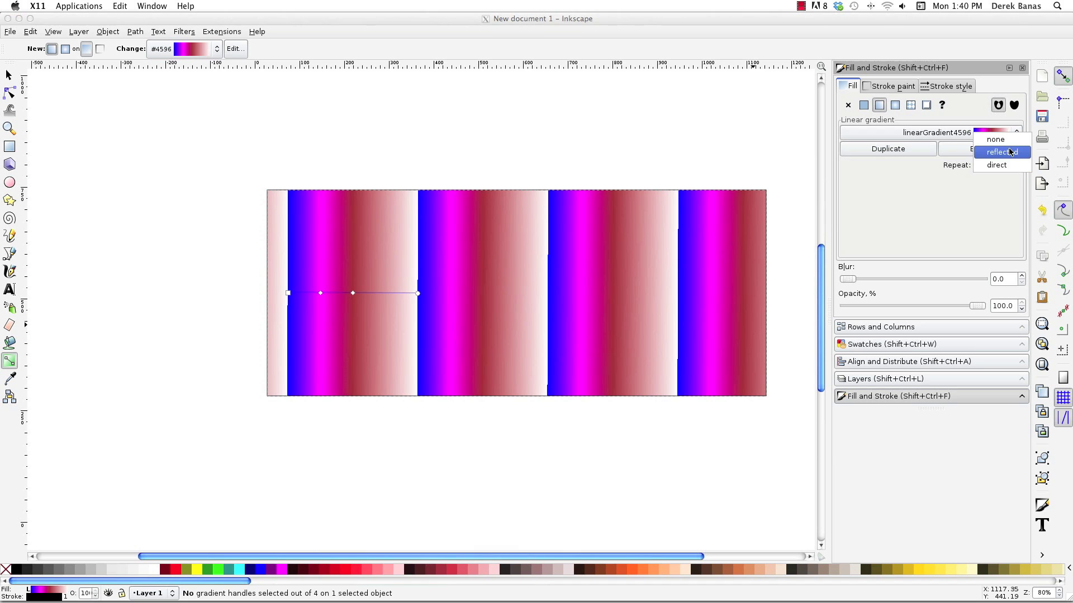
{"action": "left_click", "coordinate": [1010, 152]}
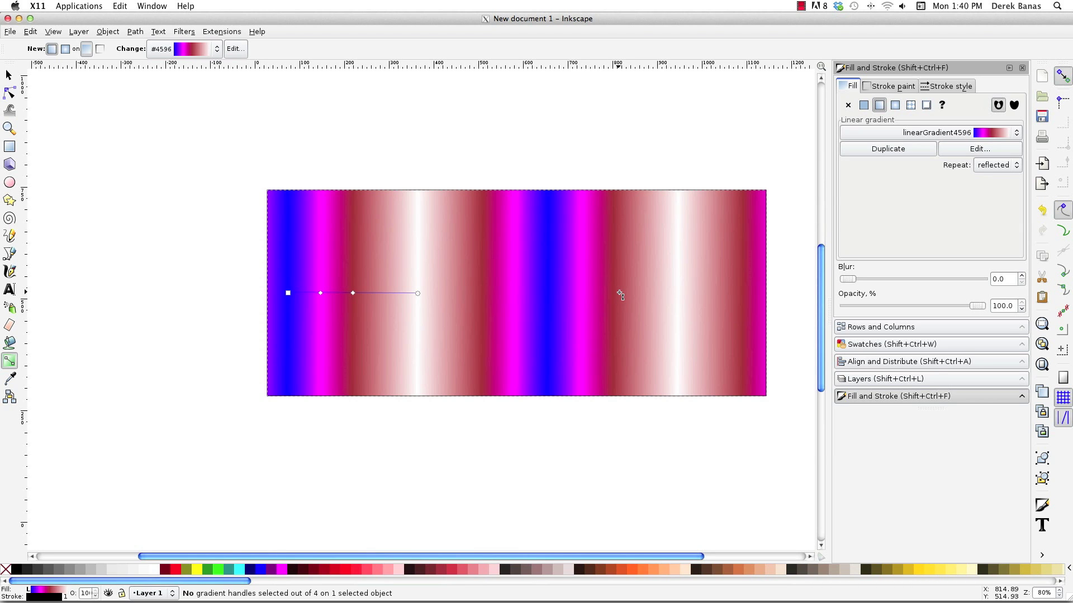
Delete the gradient rectangle and draw a new rectangle about 719 px wide and 496 px high.
{"action": "key", "text": "s"}
{"action": "left_click_drag", "start_coordinate": [183, 166], "coordinate": [769, 431]}
{"action": "key", "text": "Delete"}
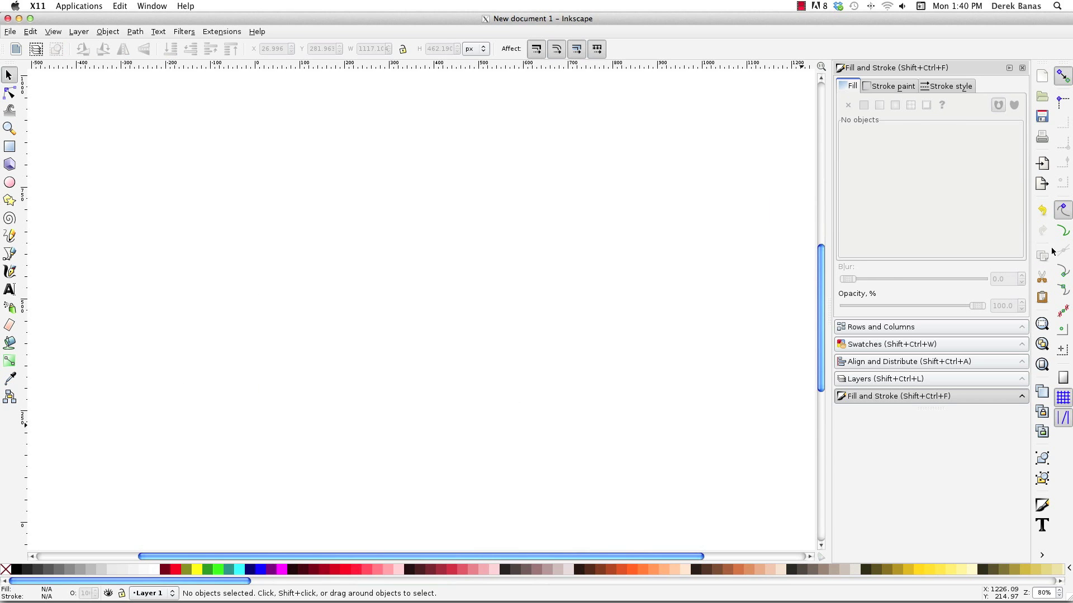
{"action": "key", "text": "ctrl"}
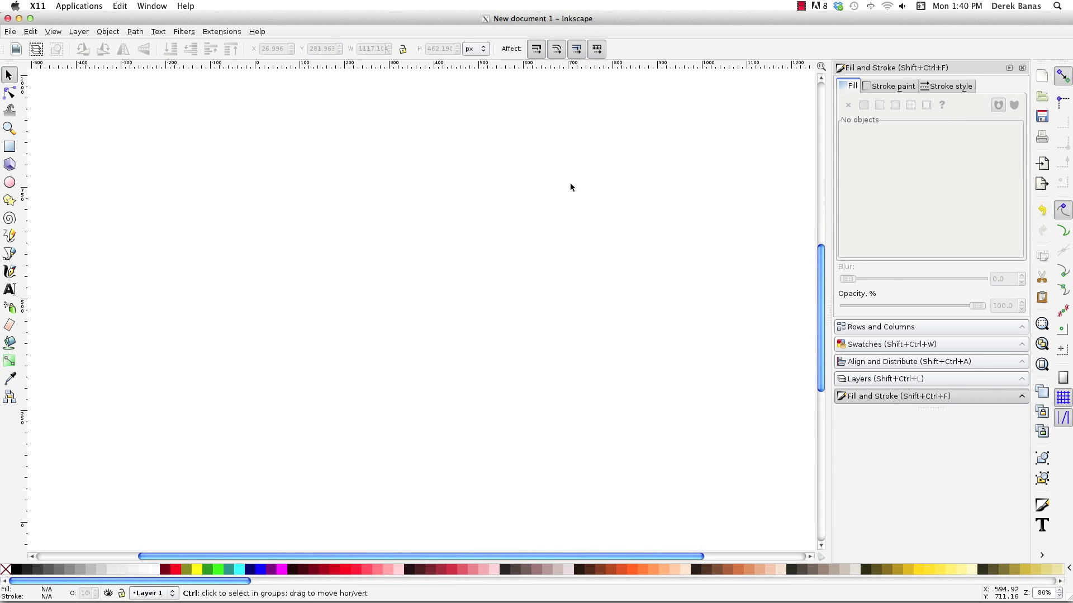
{"action": "key", "text": "r"}
{"action": "left_click_drag", "start_coordinate": [321, 169], "coordinate": [642, 391]}
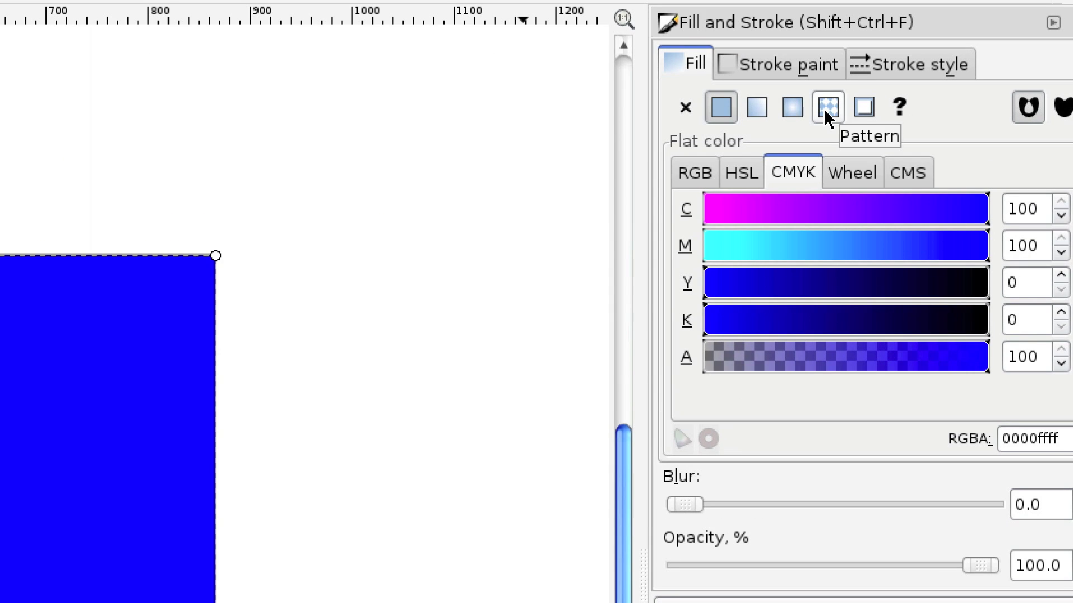
Give the rectangle a pattern fill of Stripes 1:3 white and replace it with Polka dots, small.
{"action": "left_click", "coordinate": [827, 114]}
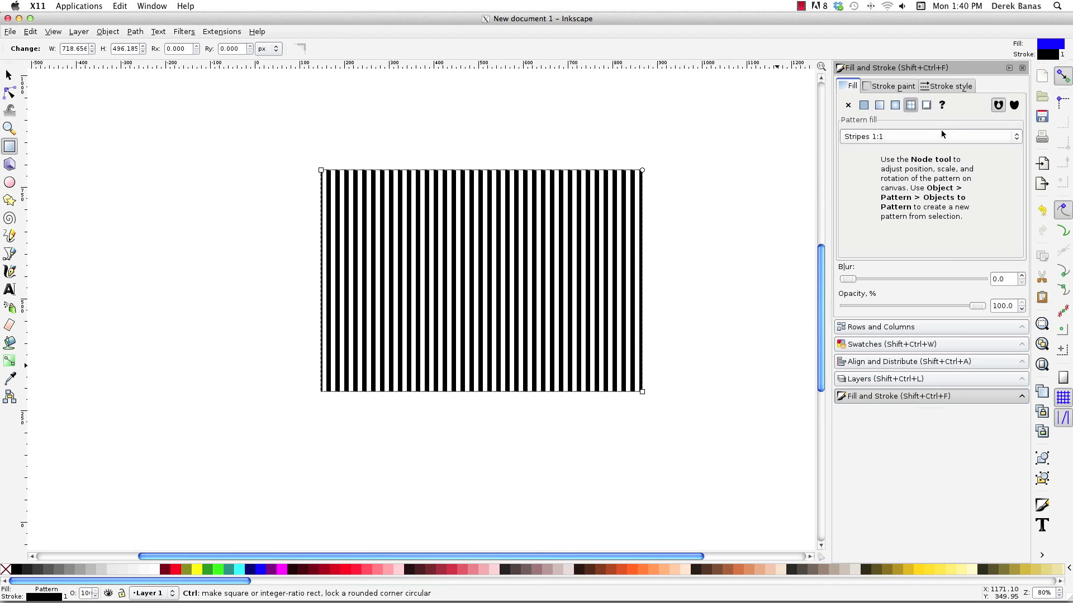
{"action": "left_click", "coordinate": [916, 139]}
{"action": "left_click", "coordinate": [931, 235]}
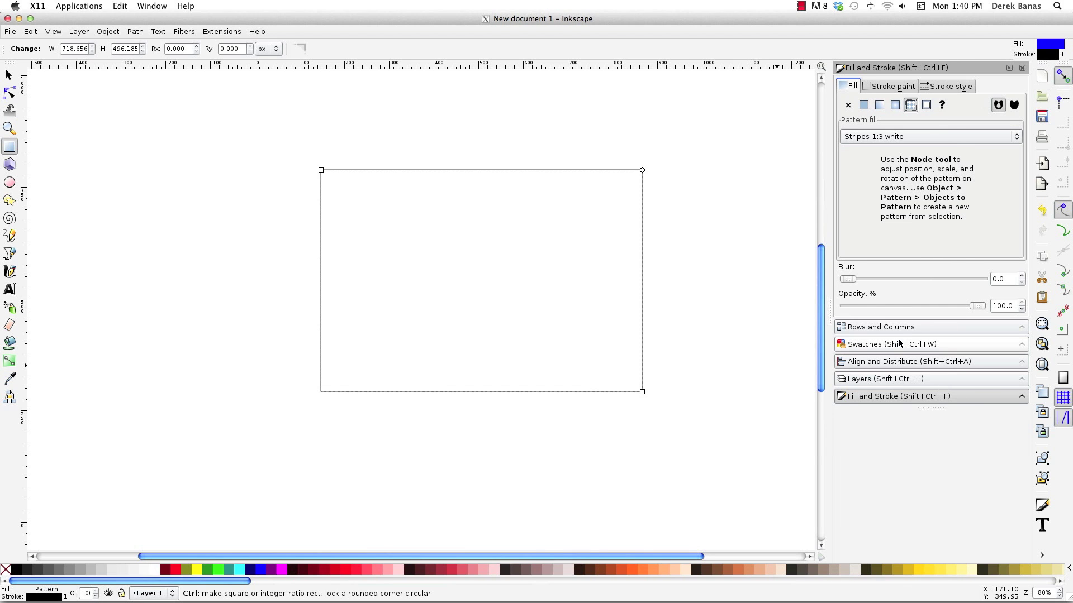
{"action": "left_click", "coordinate": [921, 136]}
{"action": "left_click", "coordinate": [919, 137]}
{"action": "left_click", "coordinate": [922, 137]}
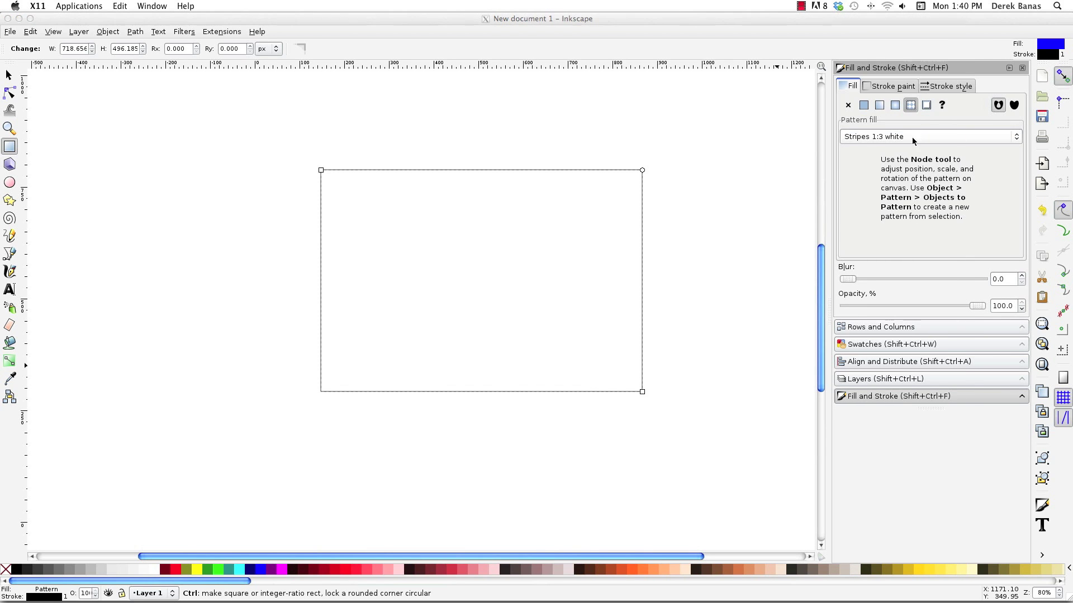
{"action": "left_click", "coordinate": [887, 412]}
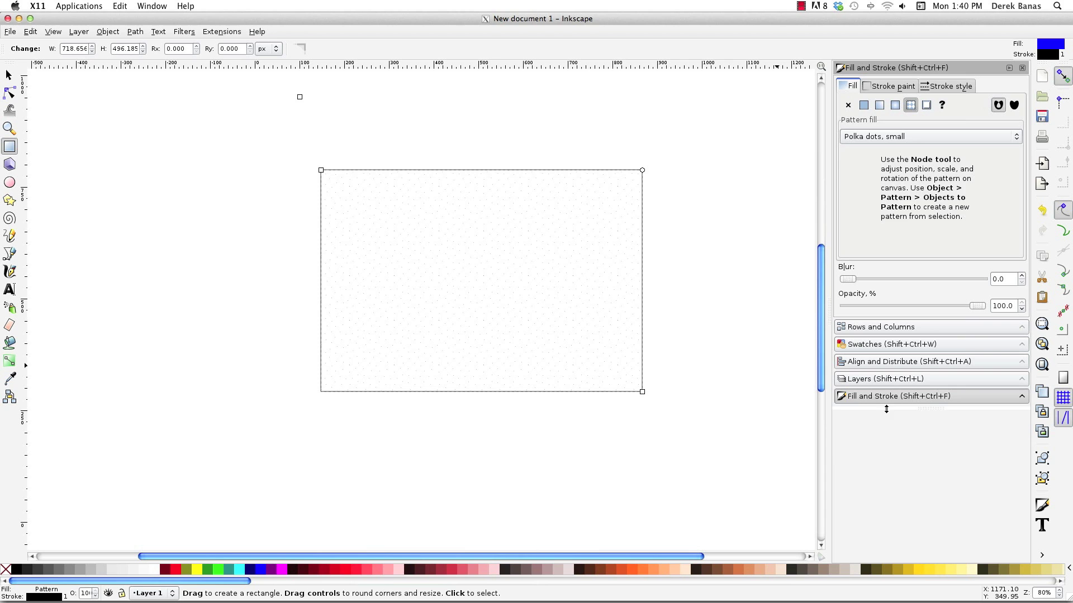
Try the Polka dots, large white pattern on the rectangle and replace it with Sand (bitmap).
{"action": "left_click", "coordinate": [944, 136]}
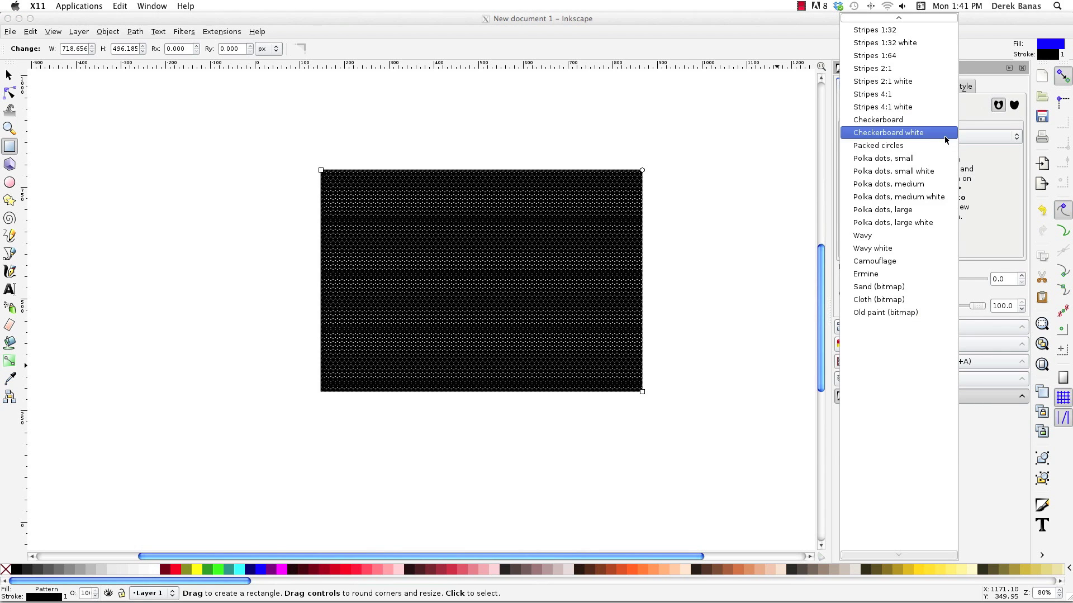
{"action": "left_click", "coordinate": [895, 225]}
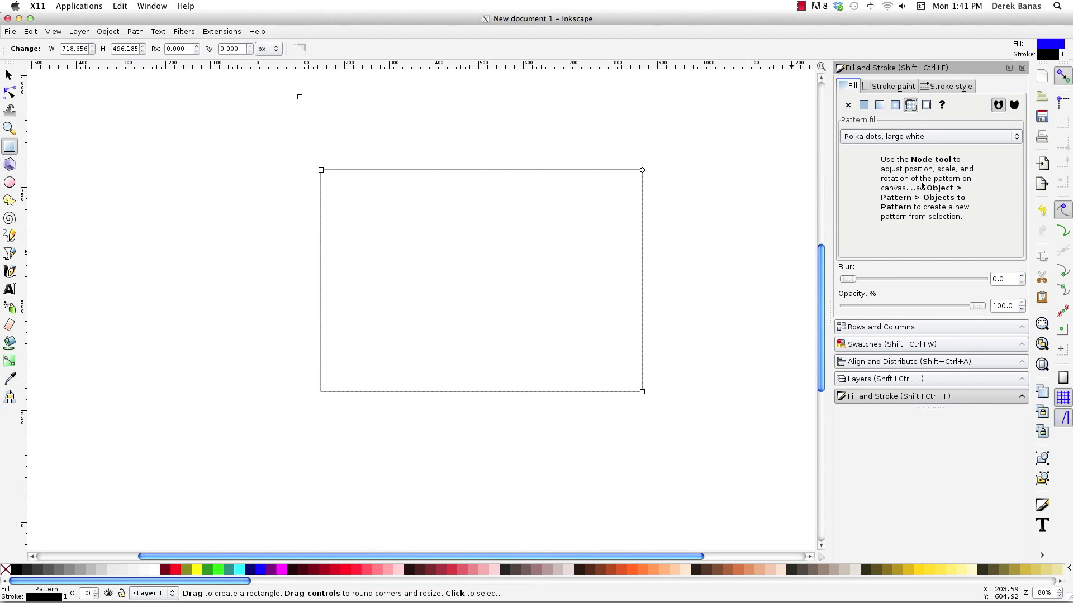
{"action": "left_click", "coordinate": [909, 136]}
{"action": "left_click", "coordinate": [881, 210]}
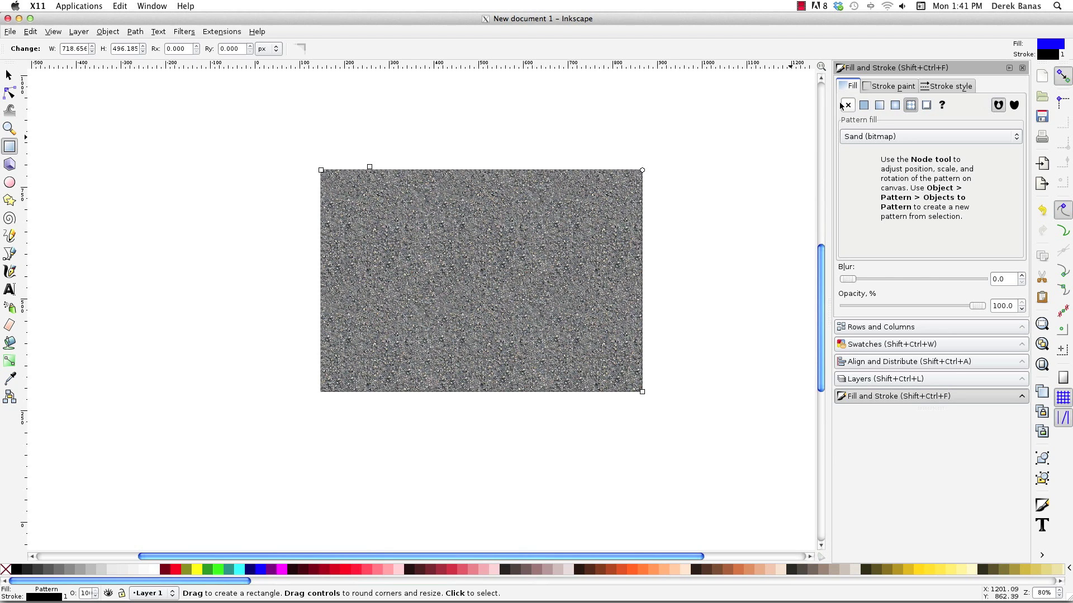
Switch the rectangle's fill back to a flat colour and delete the rectangle.
{"action": "left_click", "coordinate": [864, 105]}
{"action": "key", "text": "Delete"}
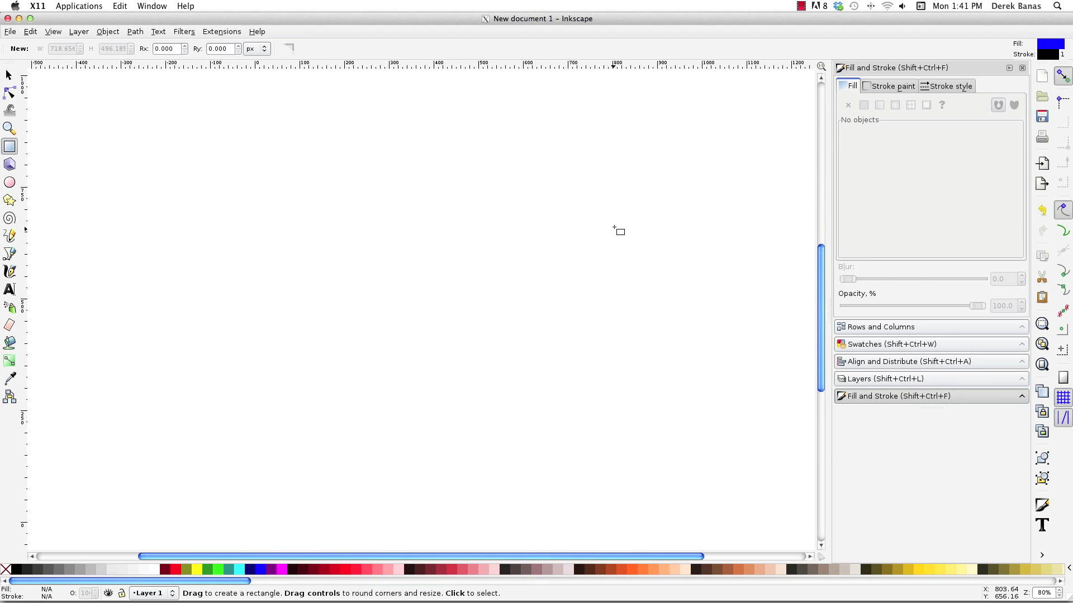